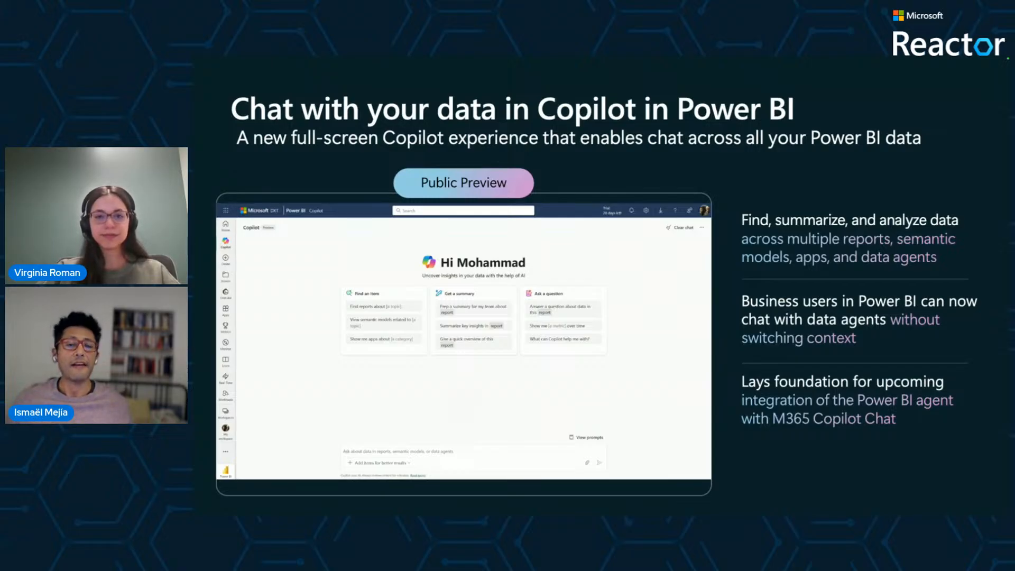
- Advance the slides to the Copilot in PowerBI demo title and switch to the Fabric workspace in the browser
key("Right")
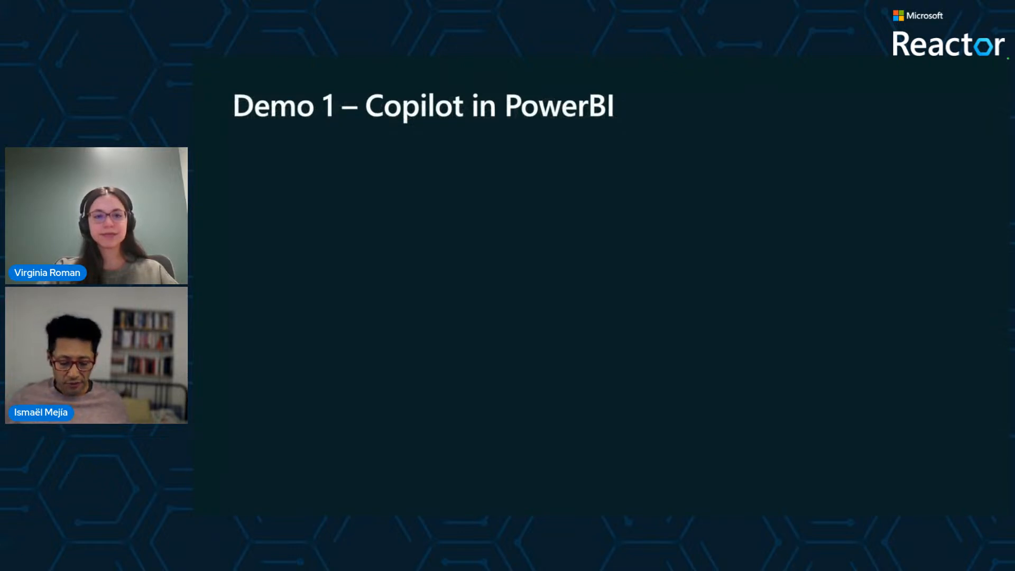
key("super+Tab")
key("super+Tab")
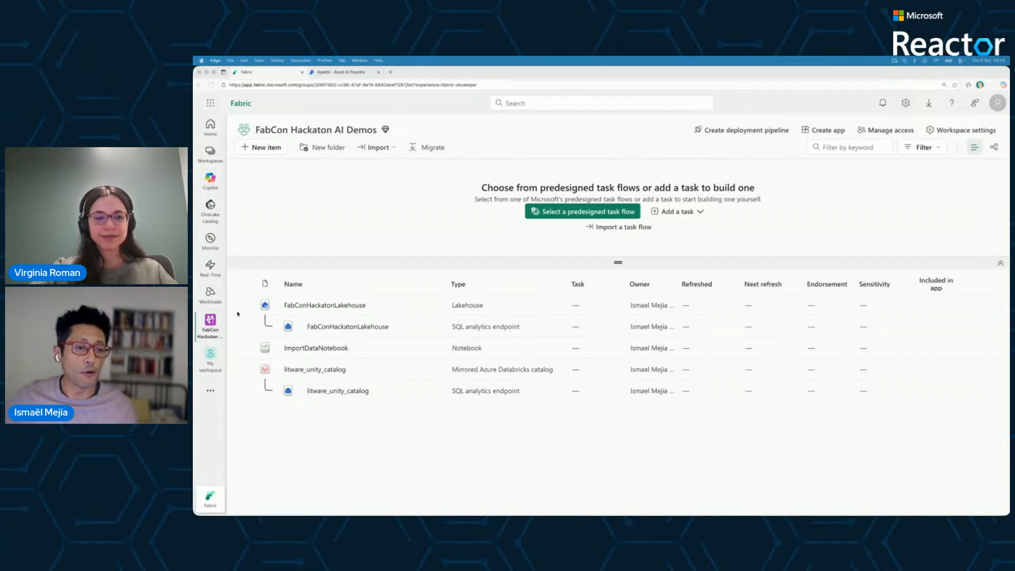
- Open the FabConHackatonLakehouse lakehouse from the FabCon Hackaton AI Demos workspace
left_click(212, 391)
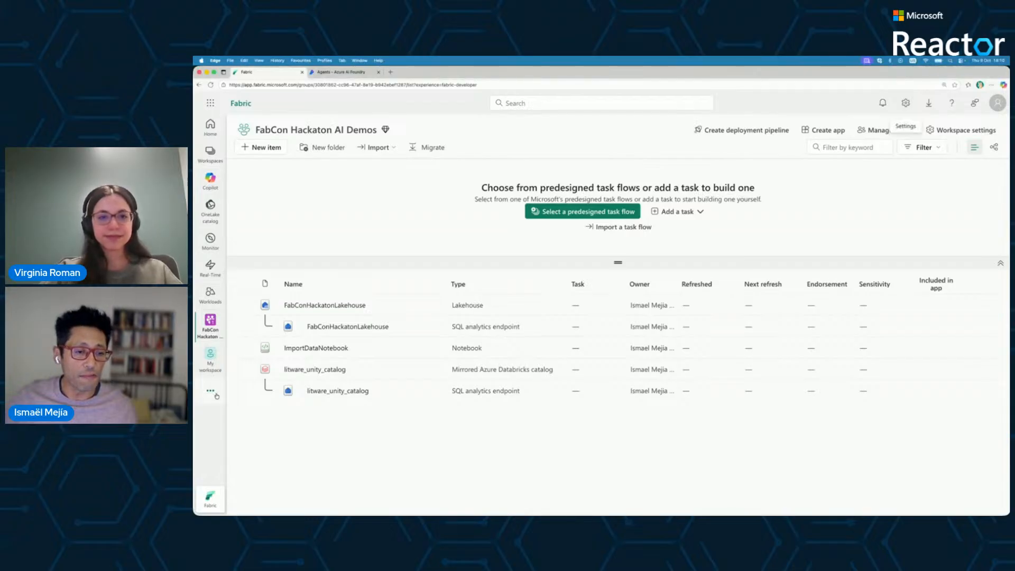
left_click(213, 392)
left_click(212, 392)
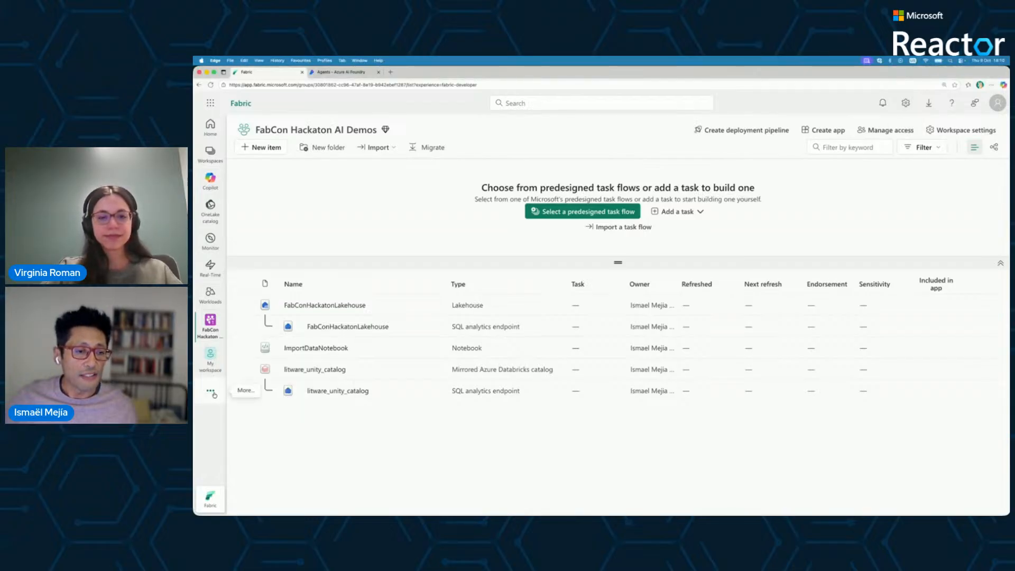
left_click(206, 321)
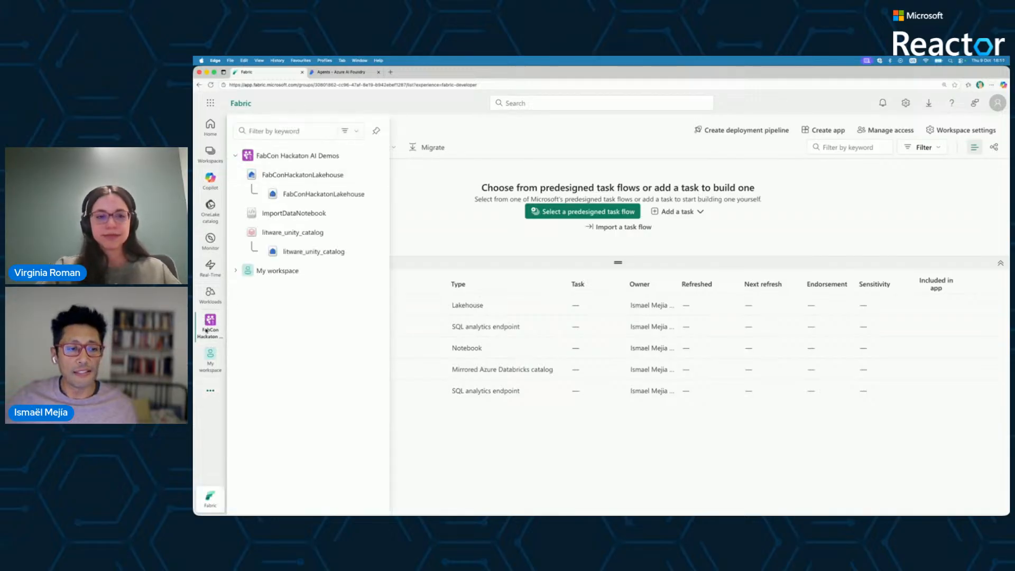
left_click(209, 328)
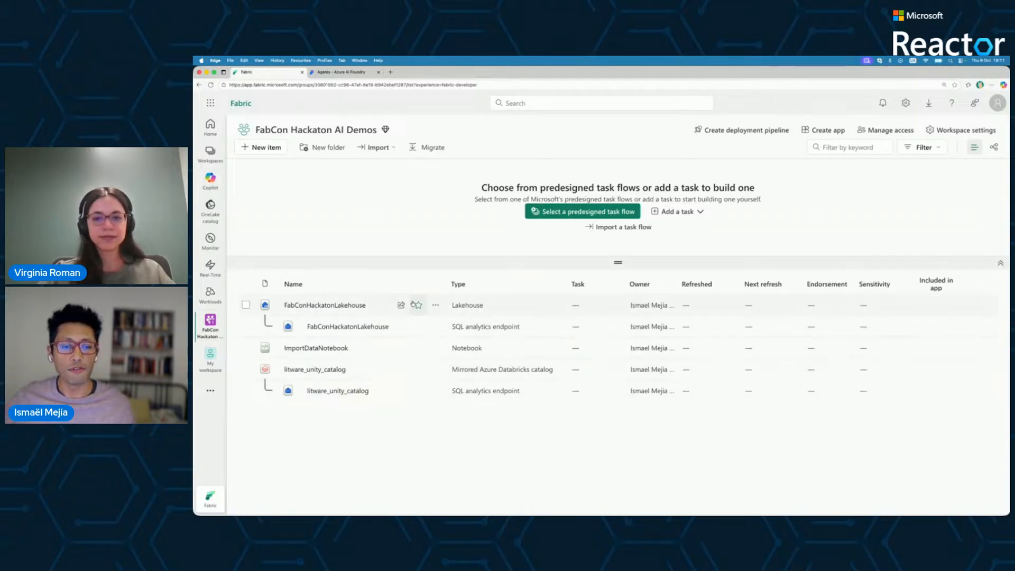
left_click(319, 305)
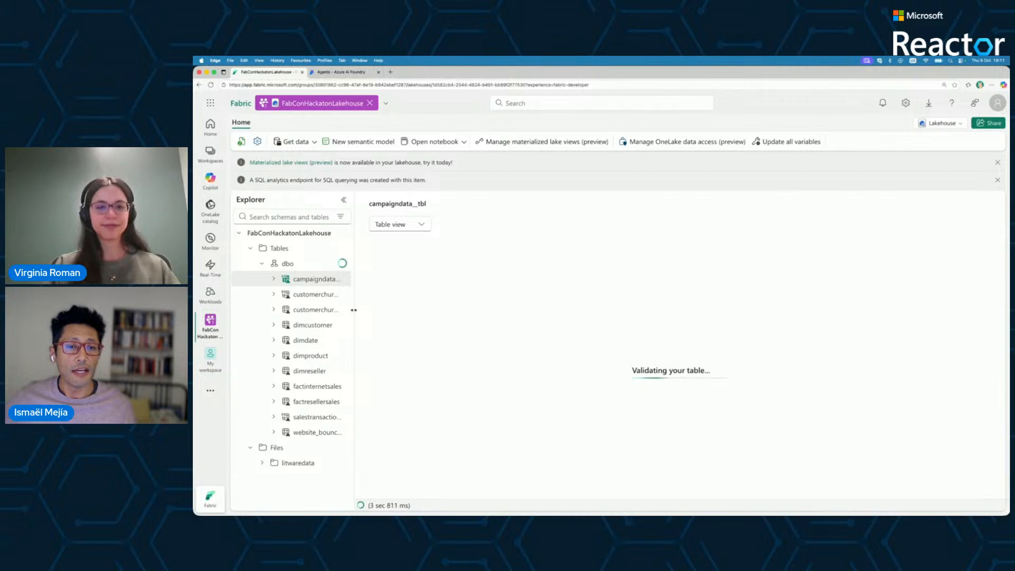
- Widen the lakehouse Explorer so the full table names fit
left_click_drag(354, 310, 388, 306)
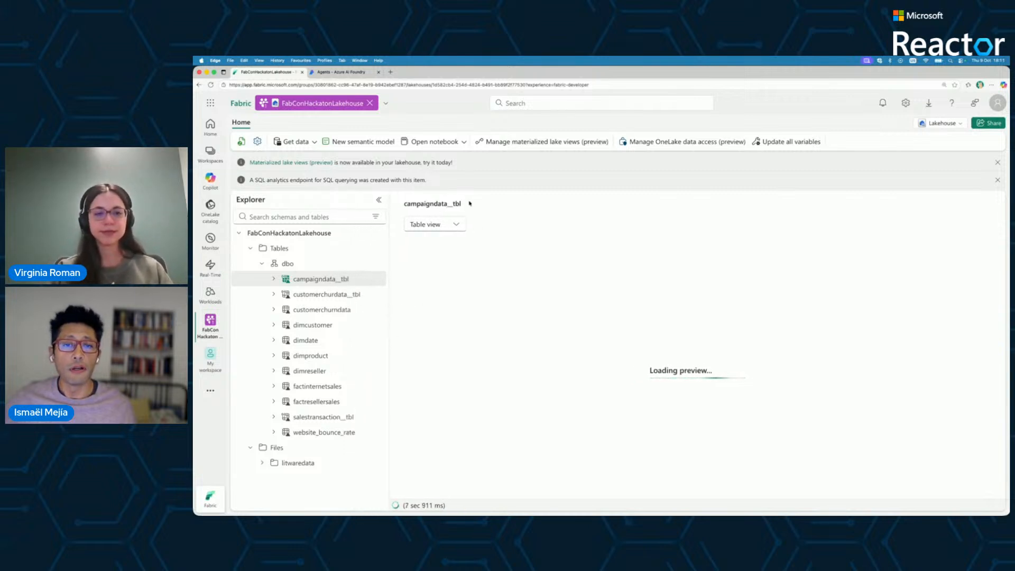
right_click(339, 283)
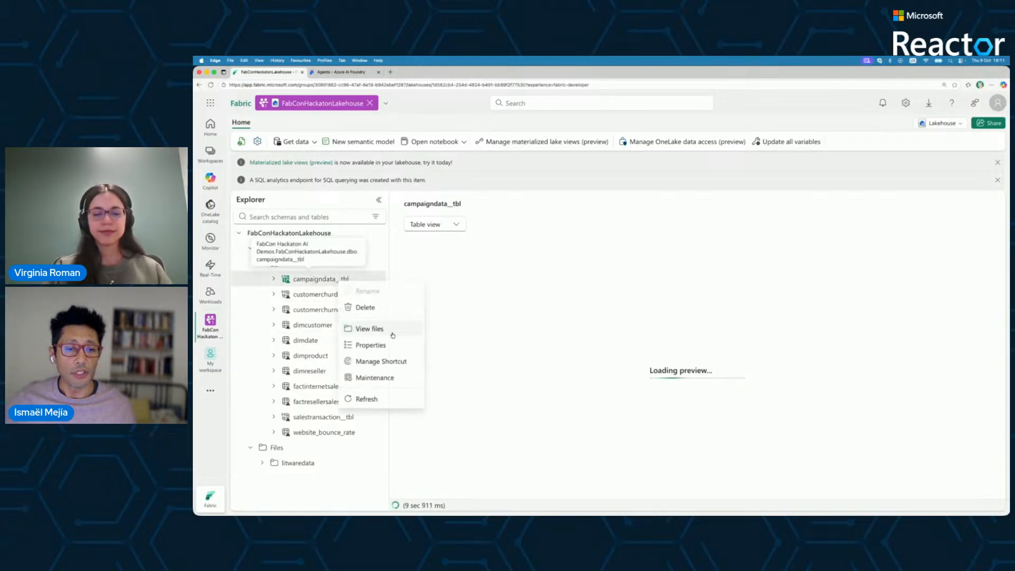
left_click(442, 268)
left_click(380, 279)
left_click(406, 274)
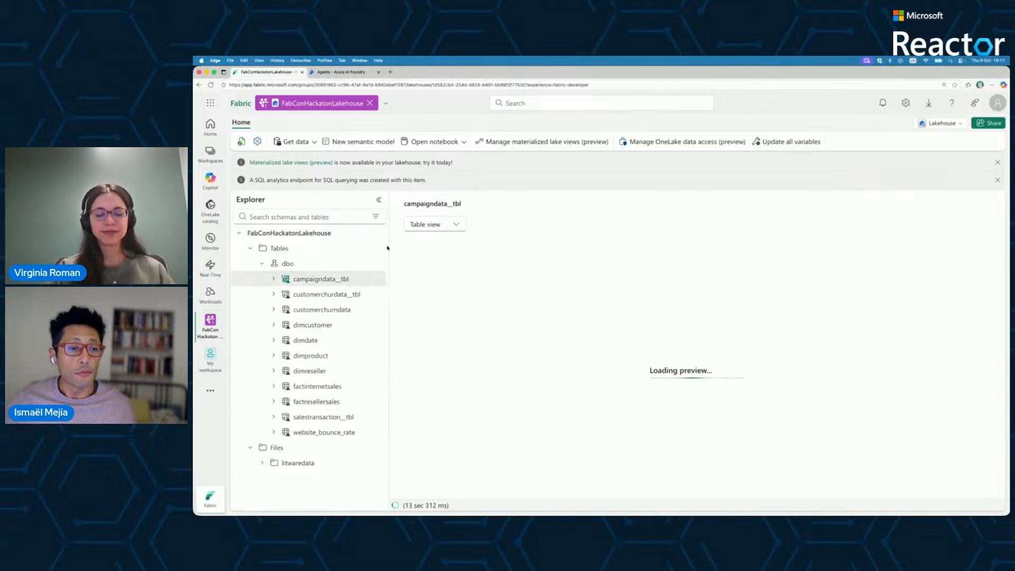
- Examine the columns and rows of the campaigndata__tbl and website_bounce_rate tables
left_click(275, 280)
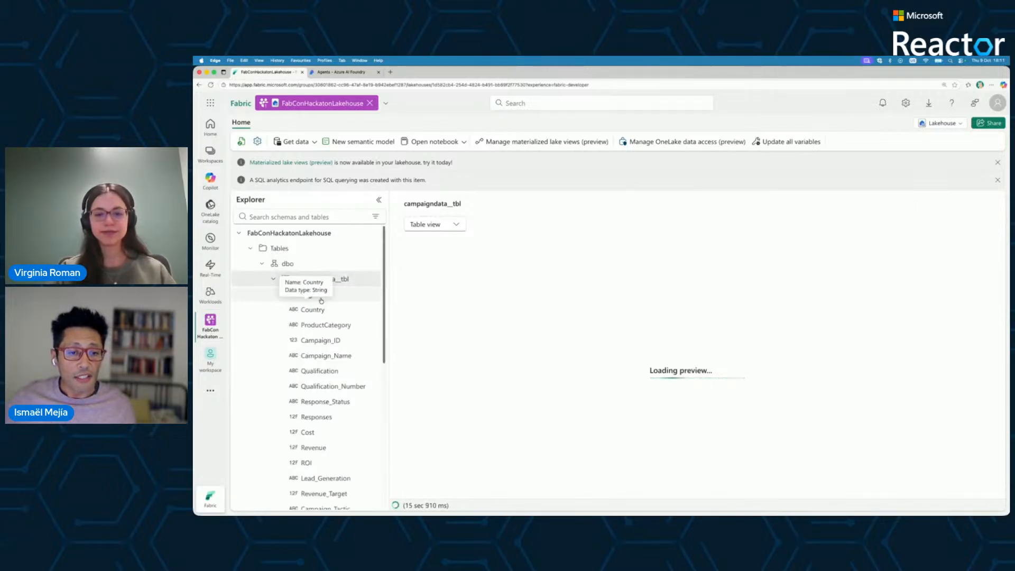
left_click_drag(383, 272, 274, 289)
left_click(273, 281)
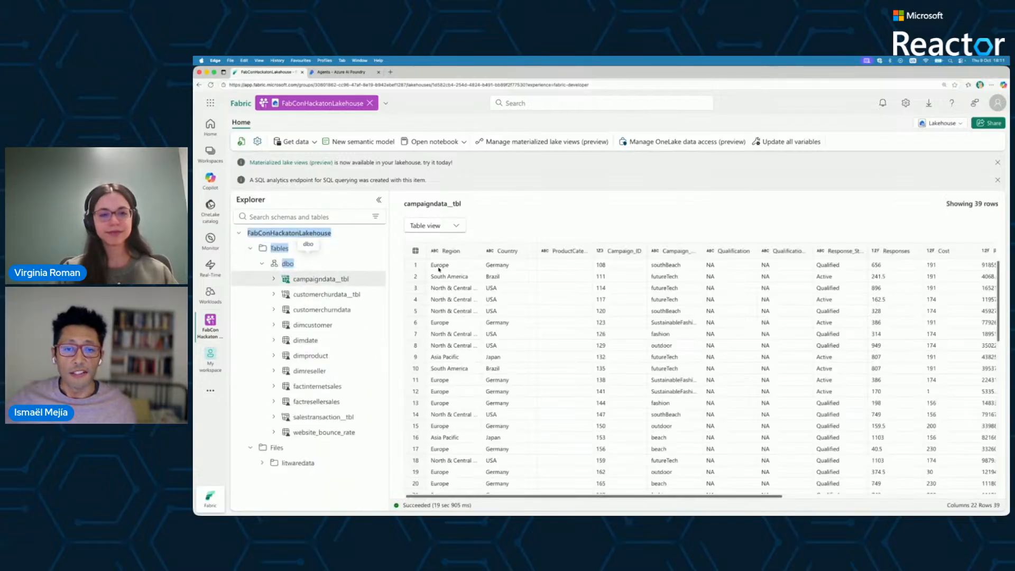
left_click(530, 210)
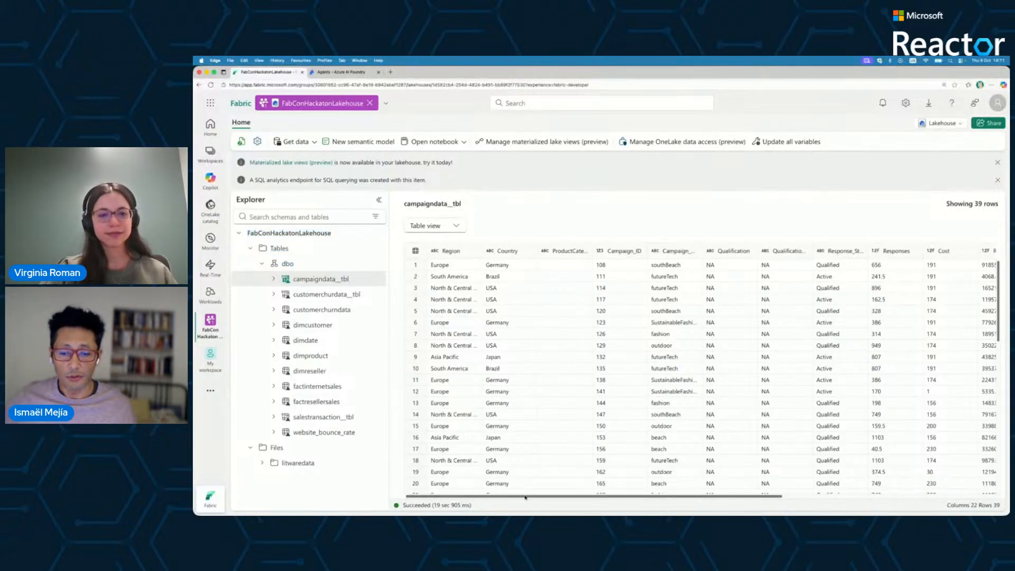
left_click_drag(543, 496, 684, 466)
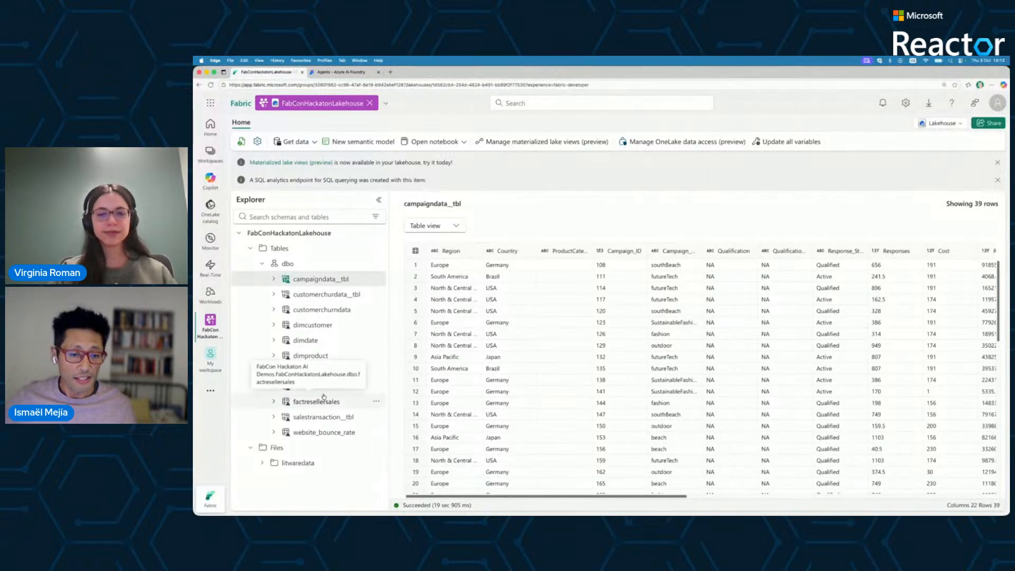
left_click(328, 433)
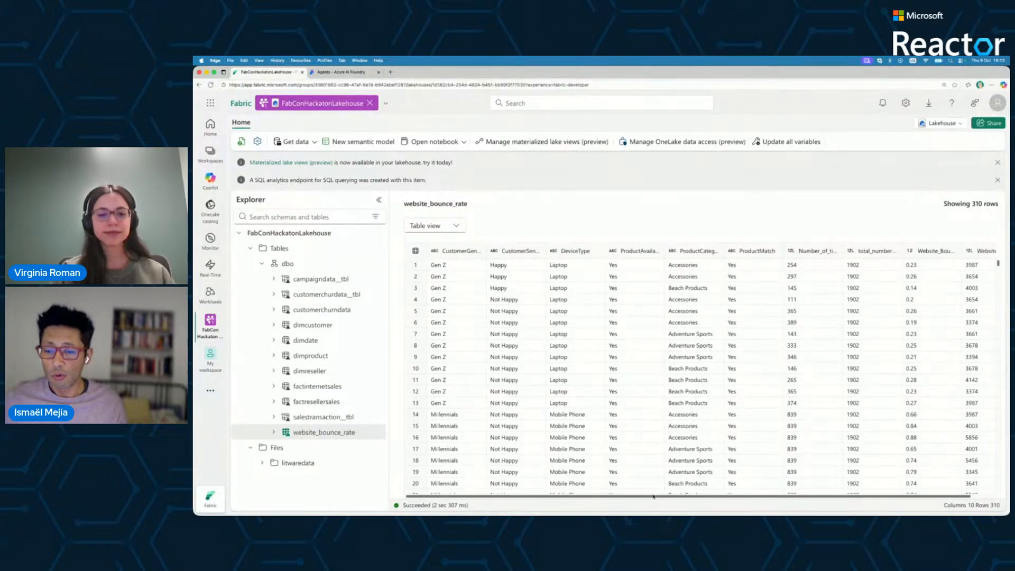
left_click_drag(637, 496, 702, 498)
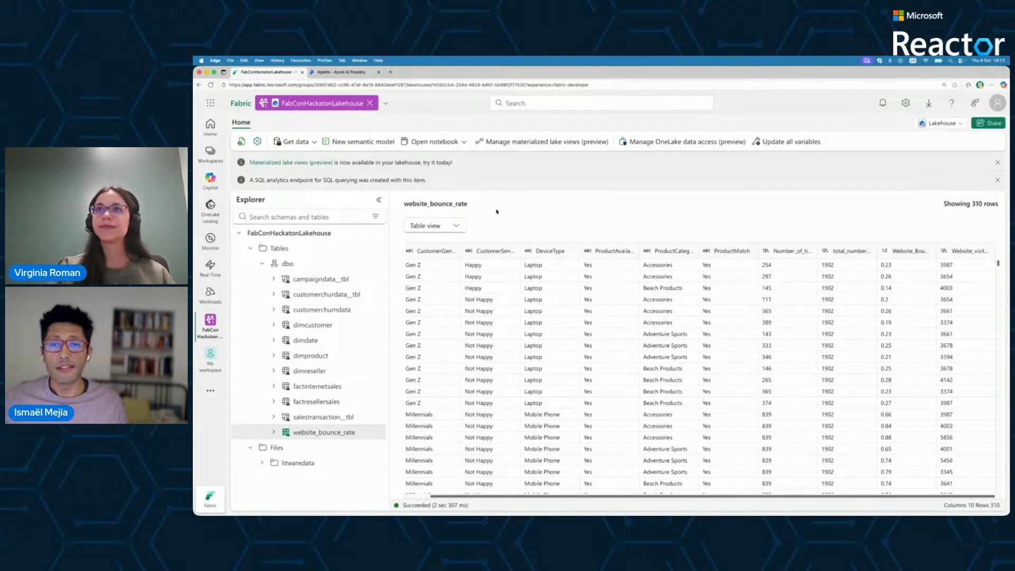
- Start a new semantic model from the lakehouse and name it bounce_rate_semantic_model
left_click(369, 142)
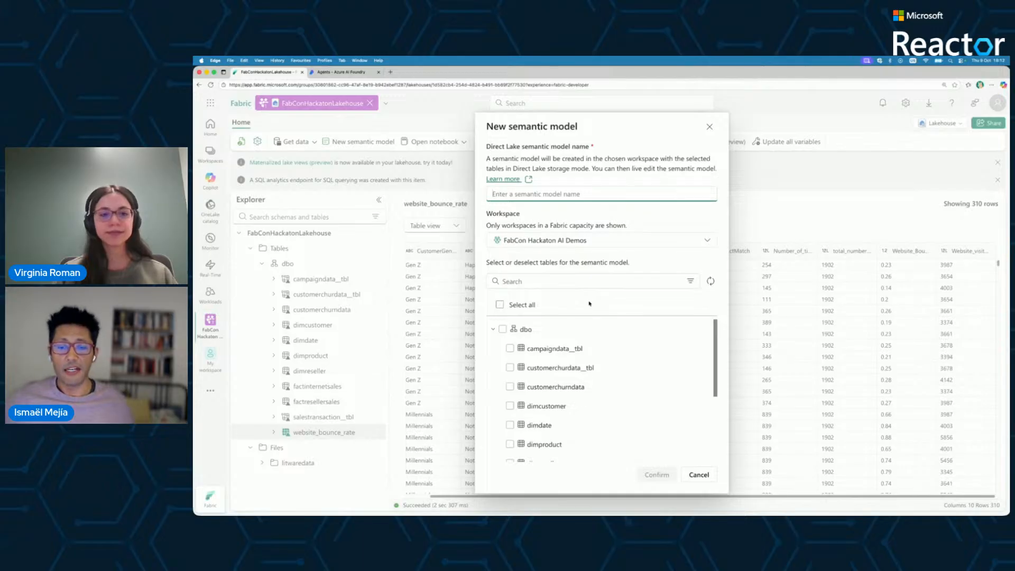
type("webse")
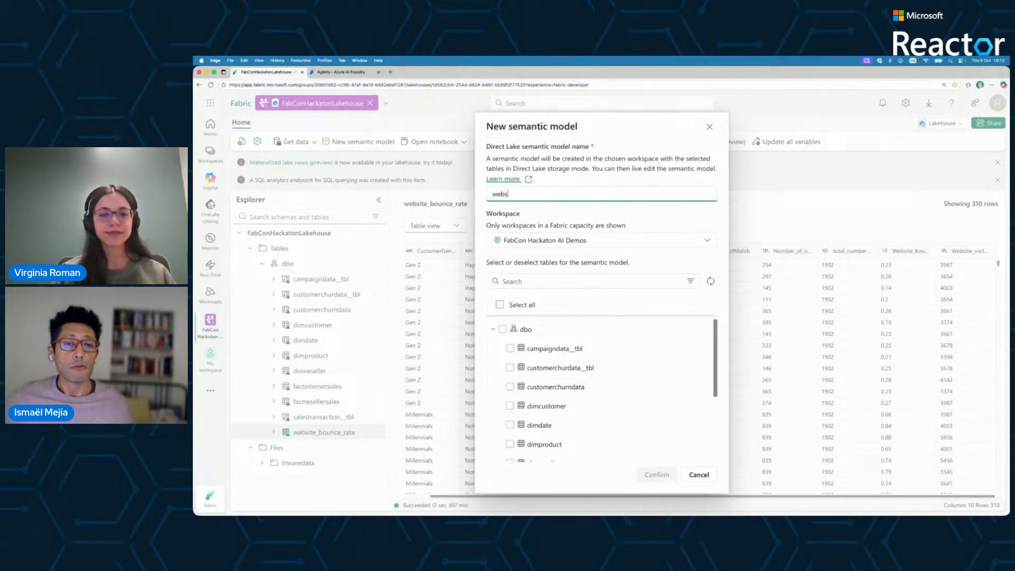
key("BackSpace")
key("BackSpace")
key("BackSpace")
key("BackSpace")
key("BackSpace")
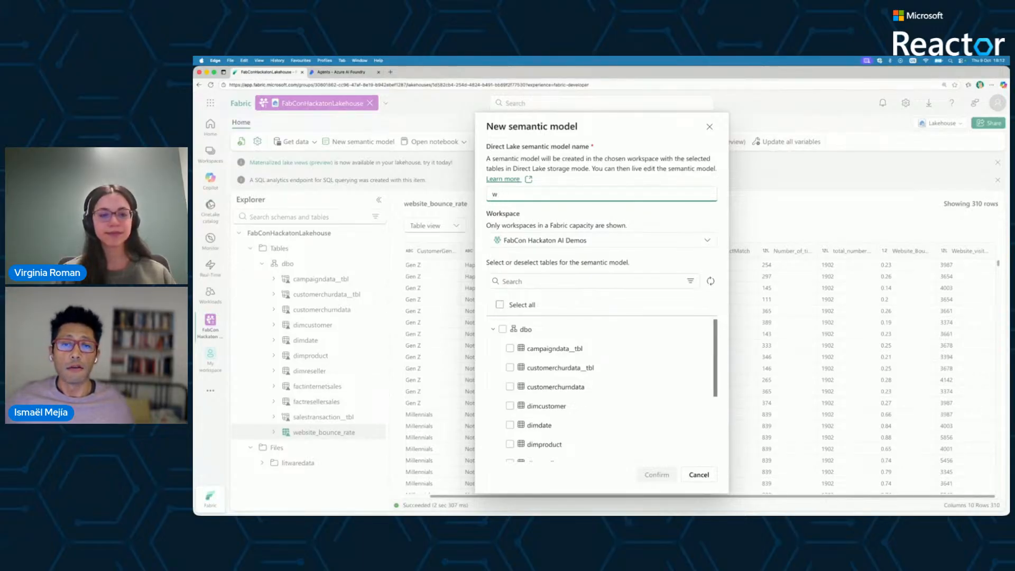
type("bound")
type("e_rate")
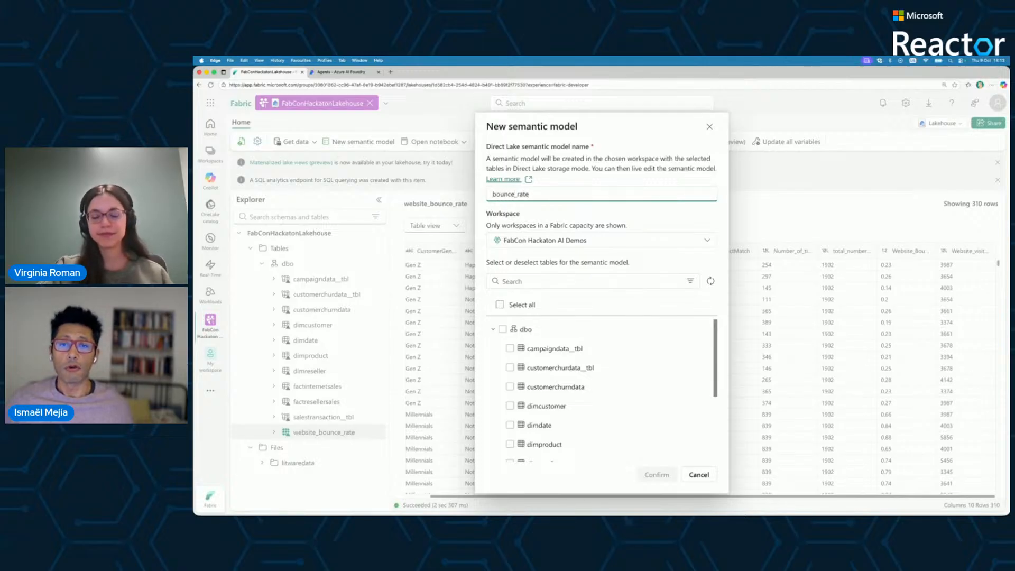
type("_semant")
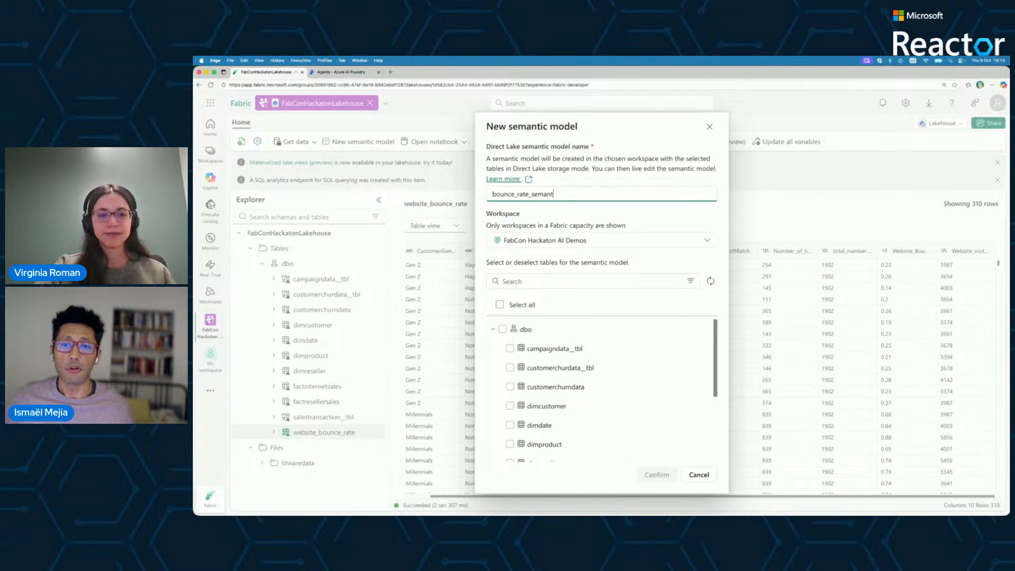
type("ic_model")
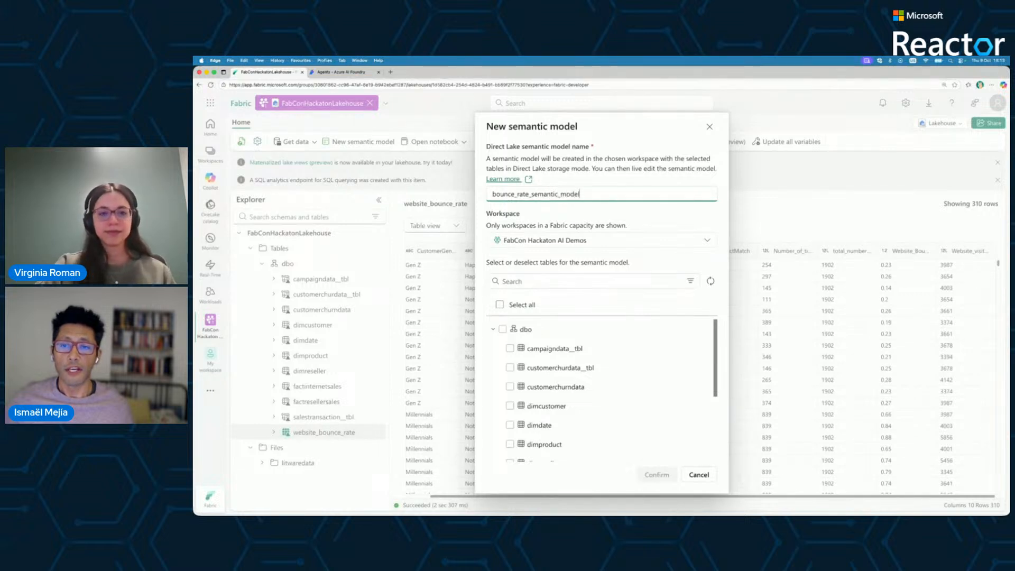
- Include only the website_bounce_rate table in the semantic model and create it
left_click_drag(714, 332, 718, 408)
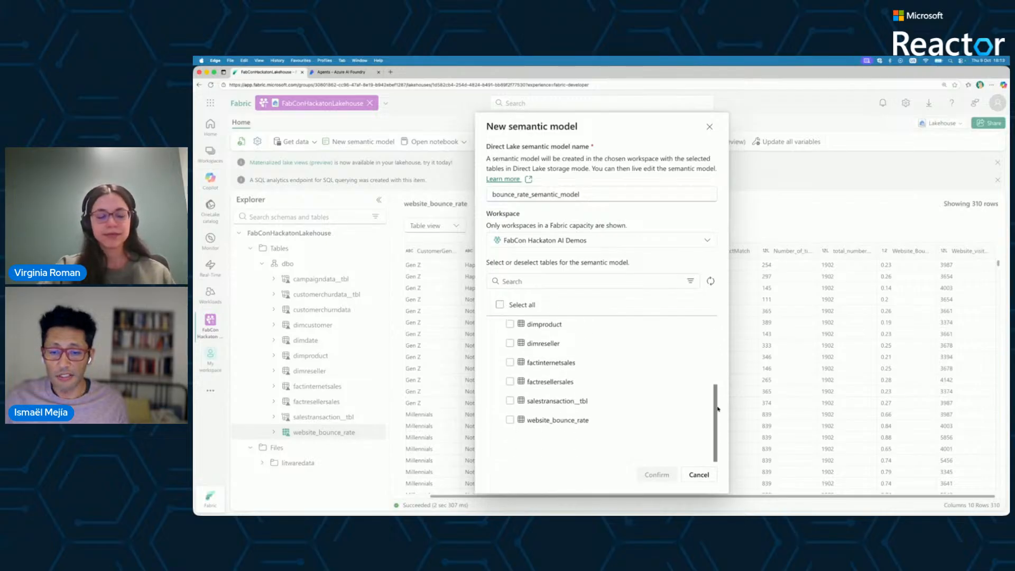
left_click(509, 421)
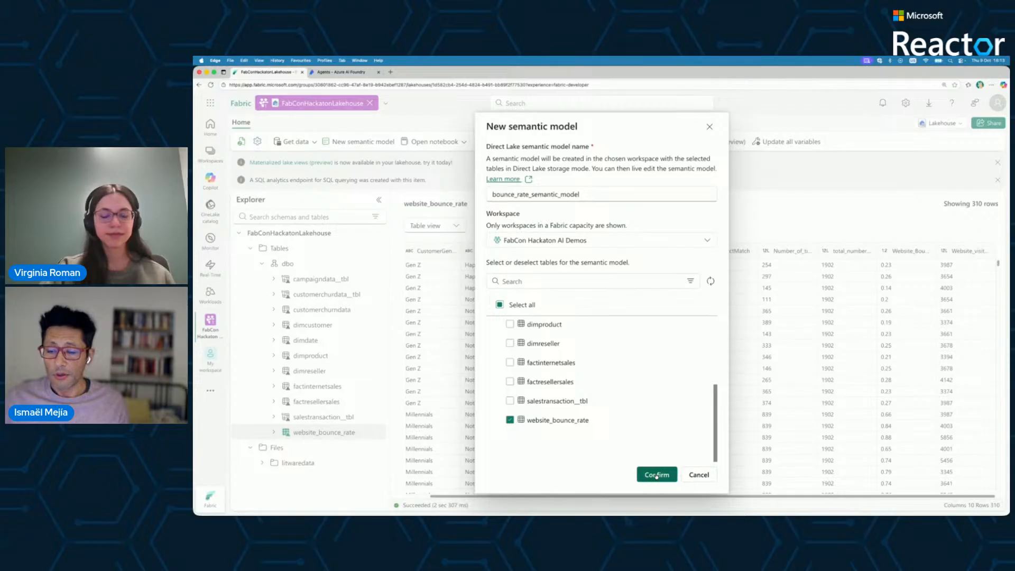
left_click(657, 475)
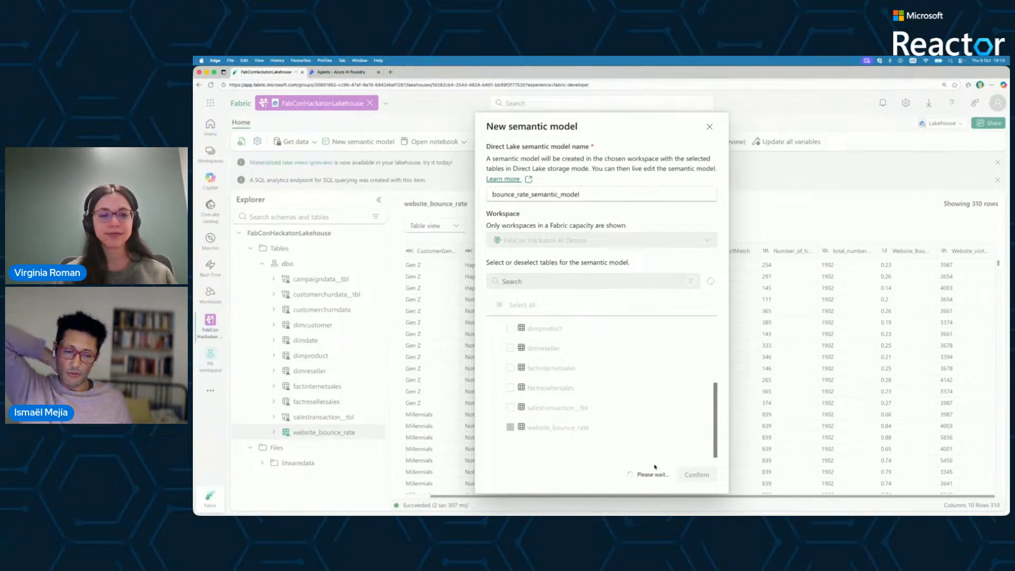
key("super+Tab")
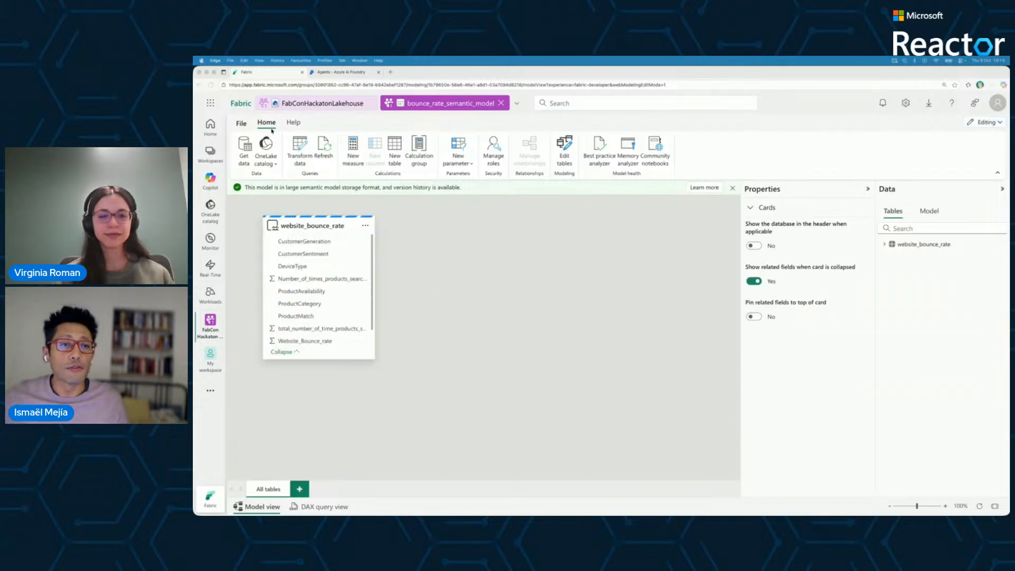
- Return to FabConHackatonLakehouse and open the semantic model section of the Power BI settings
left_click(331, 105)
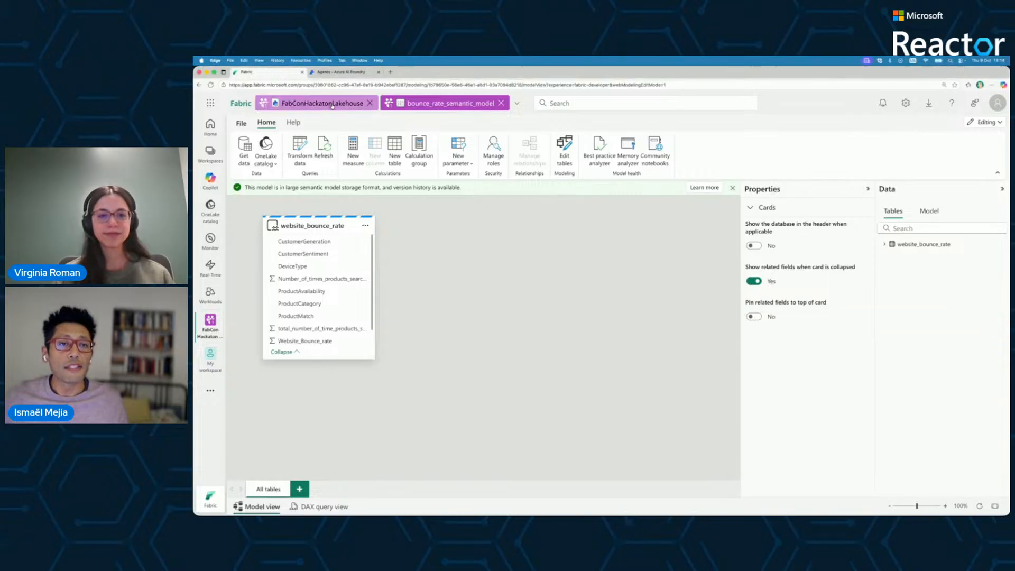
left_click(332, 104)
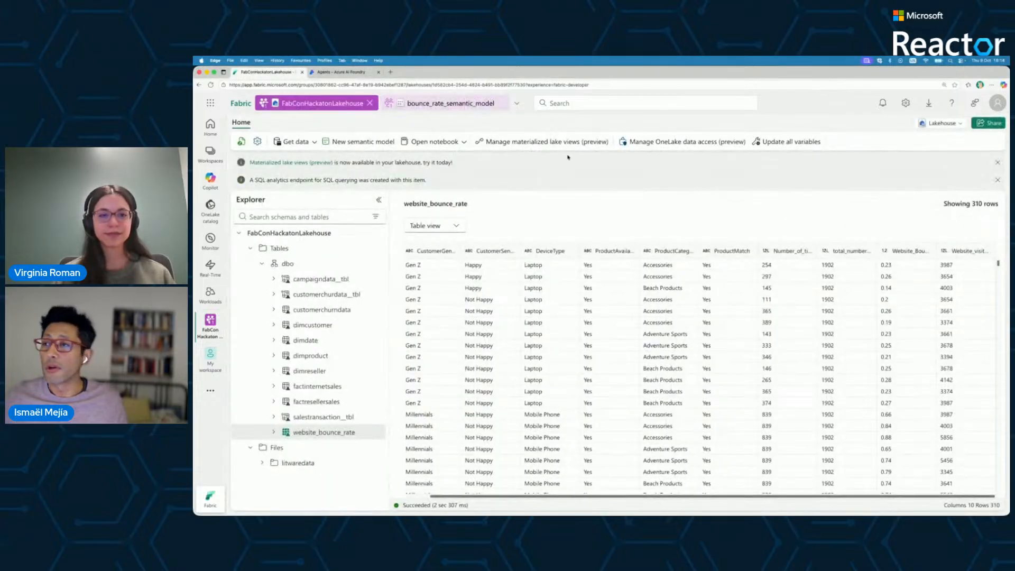
left_click(906, 103)
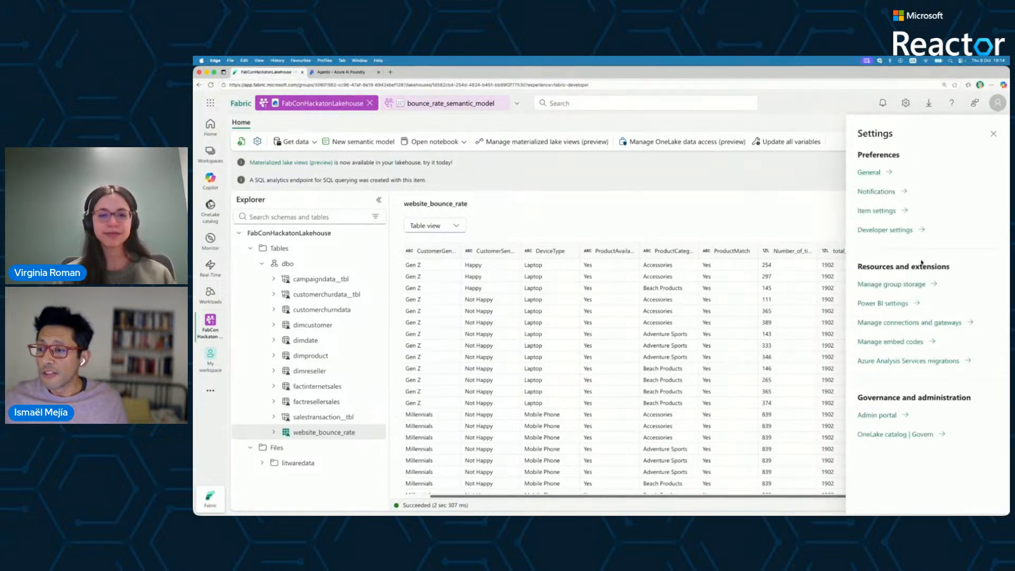
left_click(893, 306)
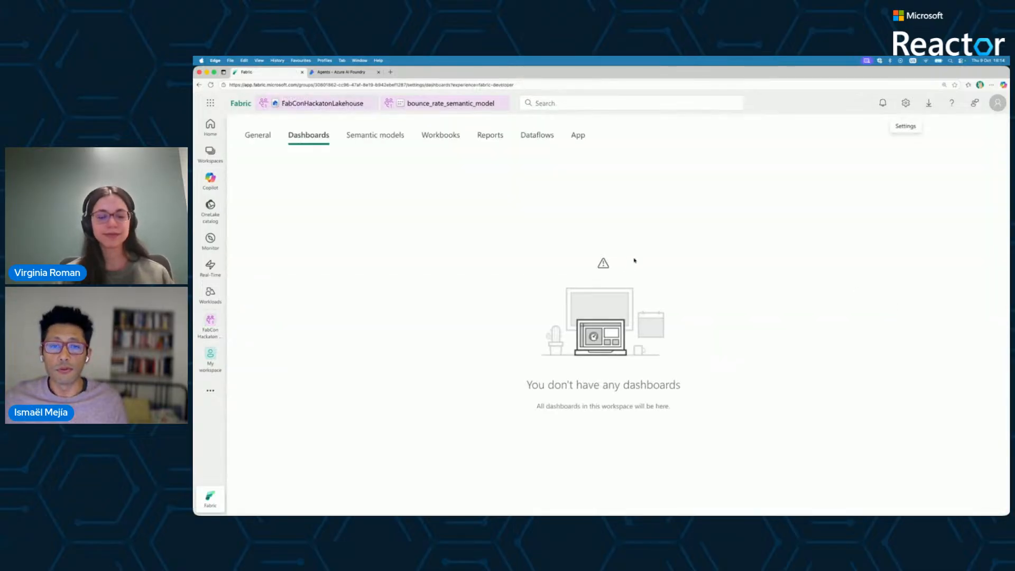
left_click(382, 137)
scroll(376, 254, "down", 4)
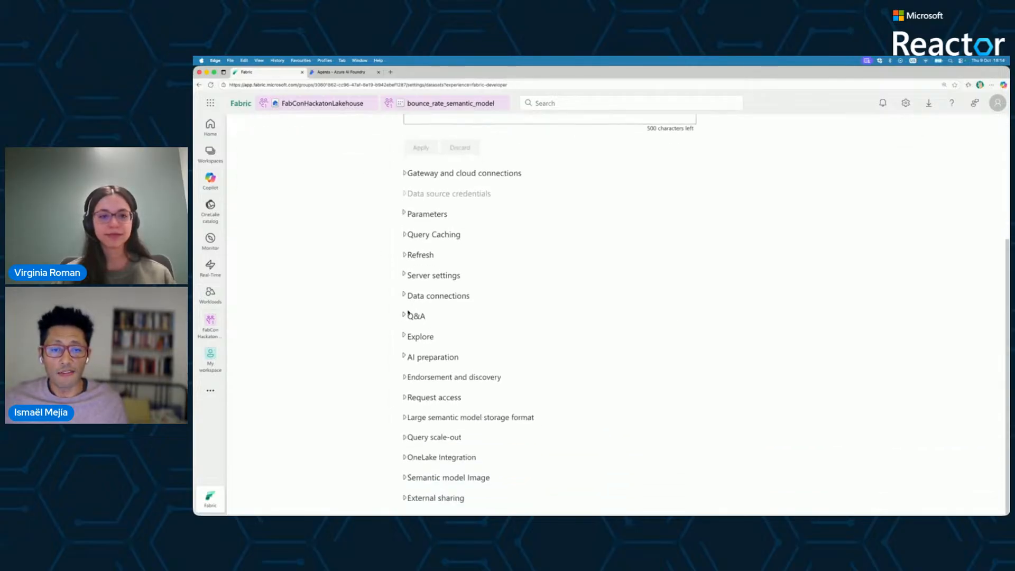
- Turn on Q&A for natural language questions about the data, apply the setting, and return to bounce_rate_semantic_model
left_click(405, 316)
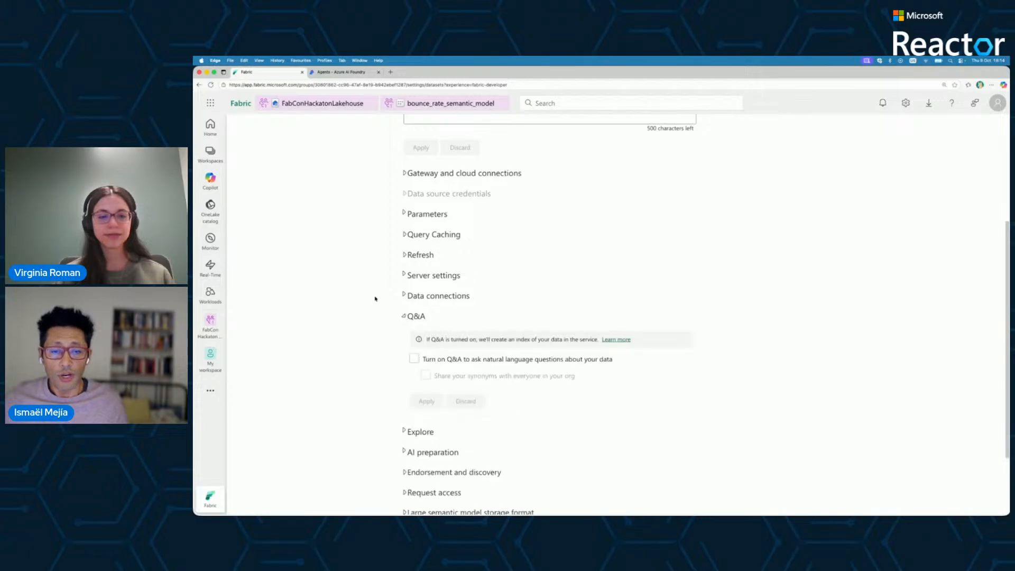
left_click(415, 359)
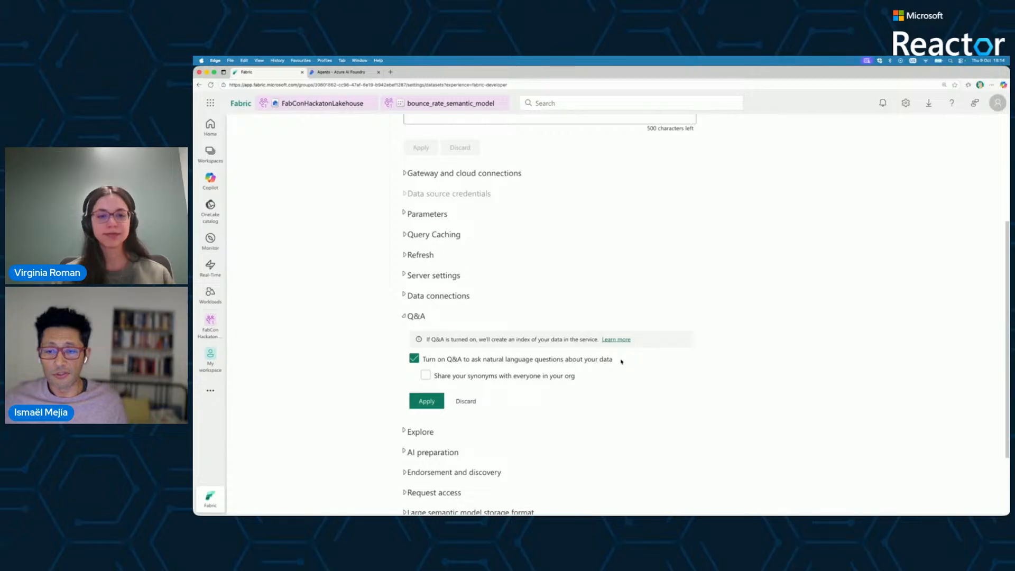
left_click(428, 403)
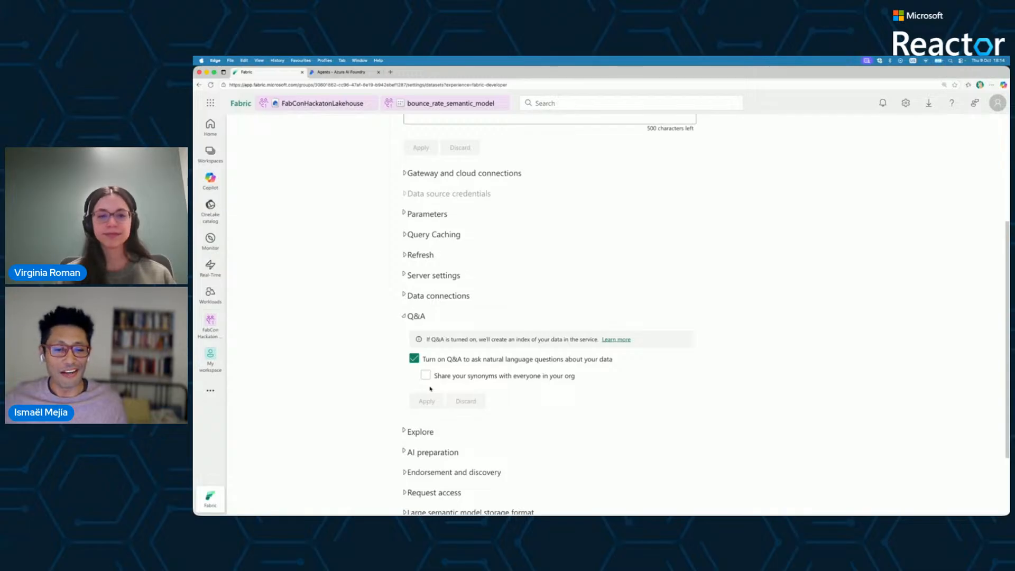
left_click(484, 106)
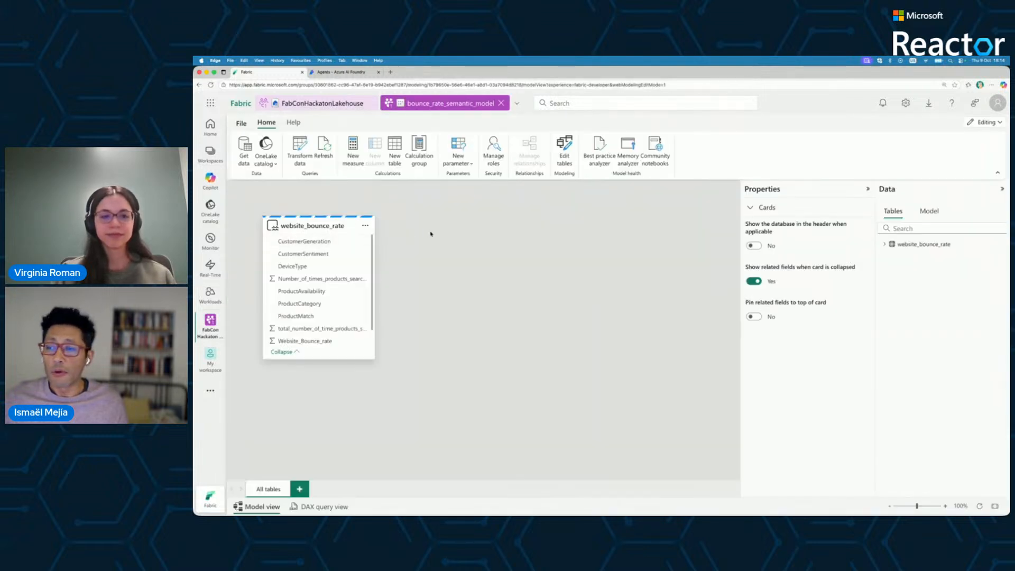
- Create a new report from bounce_rate_semantic_model, dismiss the mobile layout tip, and expand the website_bounce_rate table's fields
left_click(244, 126)
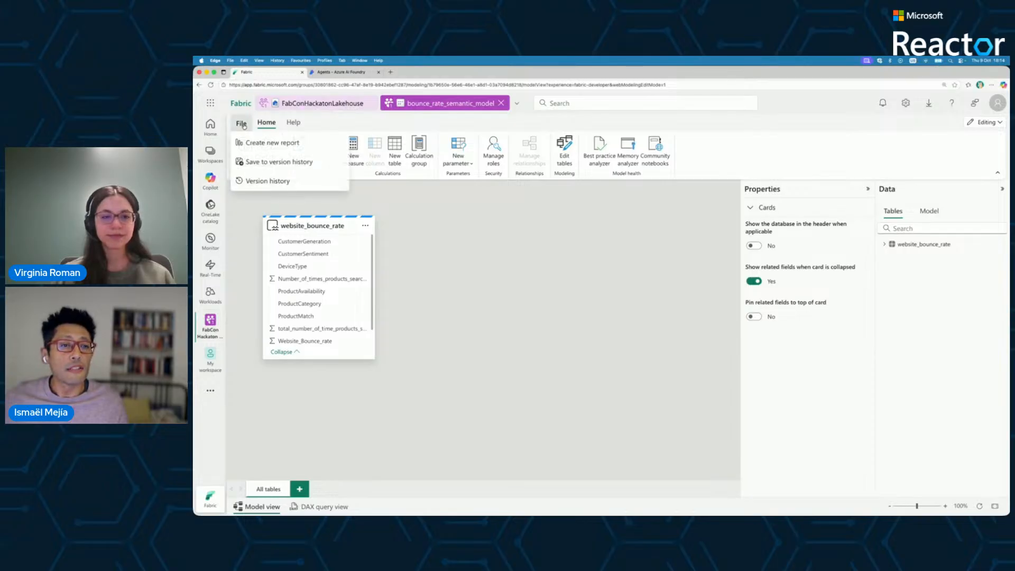
left_click(323, 149)
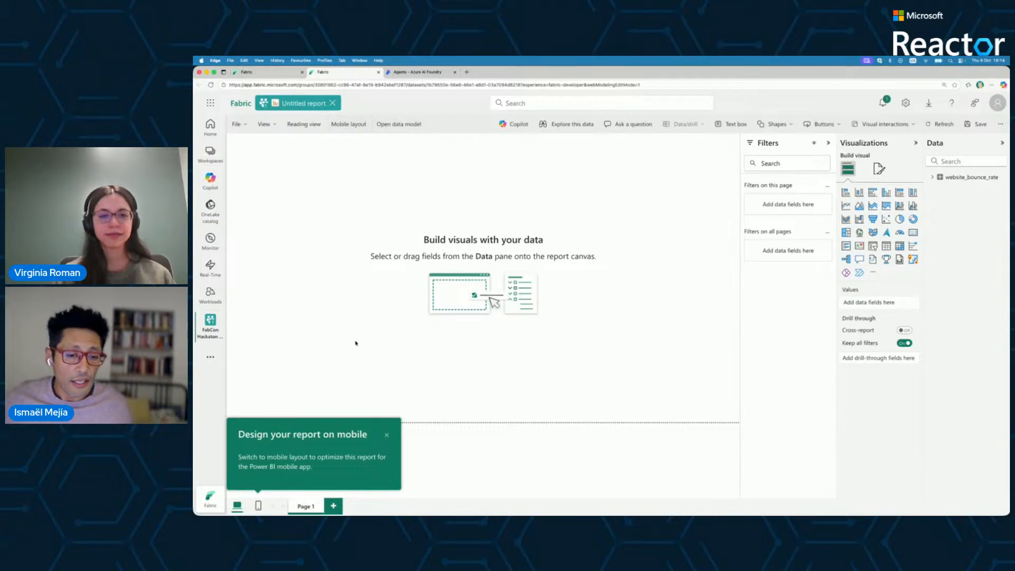
left_click(389, 436)
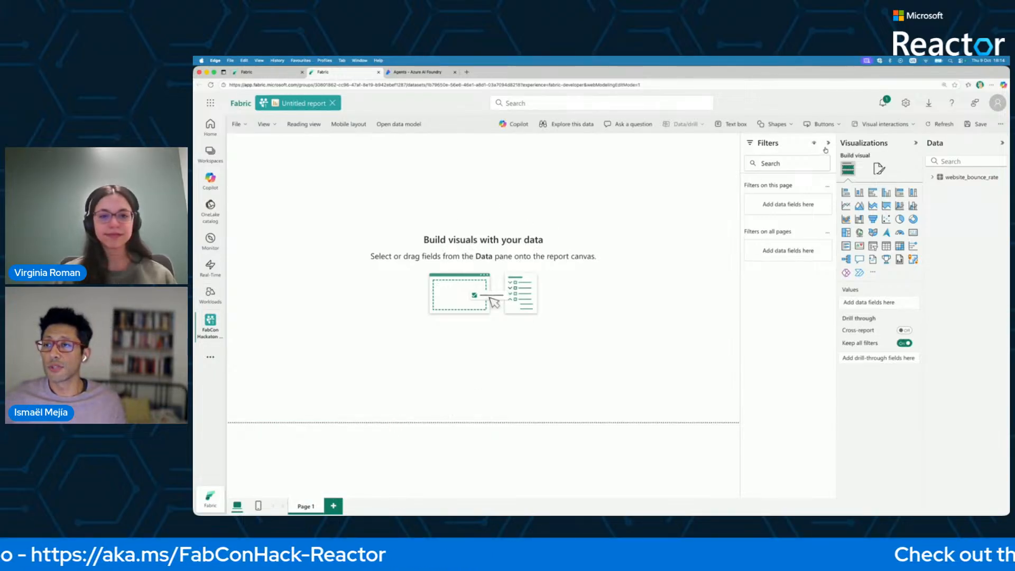
left_click(933, 177)
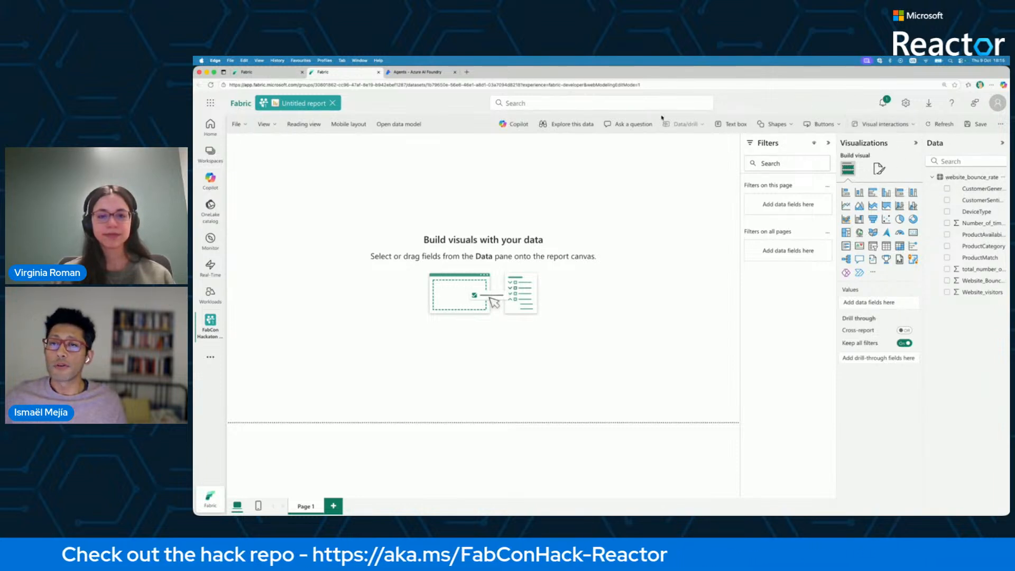
- Open Copilot in the report and collapse the Filters pane, keeping Visualizations expanded
left_click(519, 124)
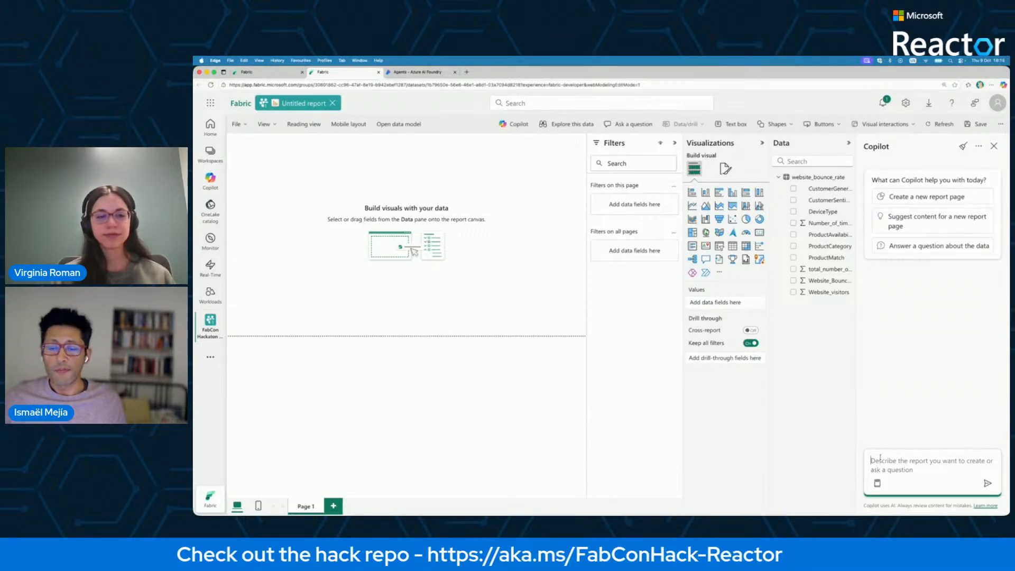
left_click(674, 144)
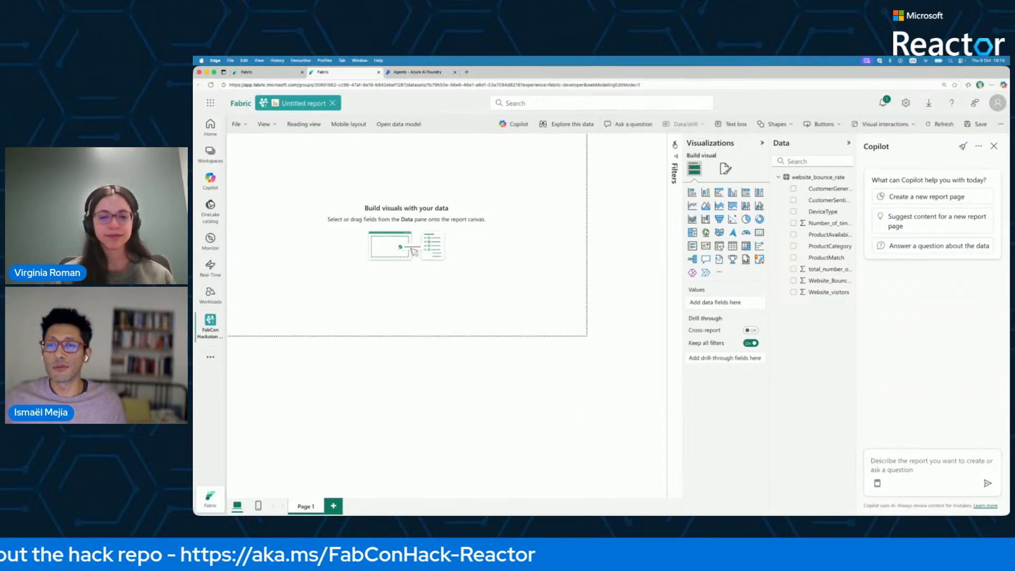
left_click(762, 144)
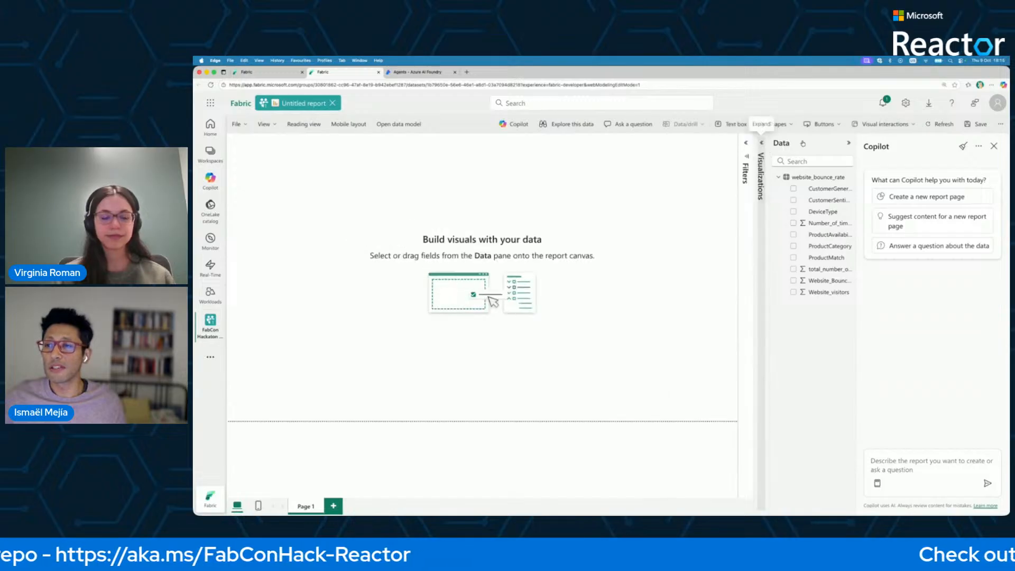
left_click(761, 150)
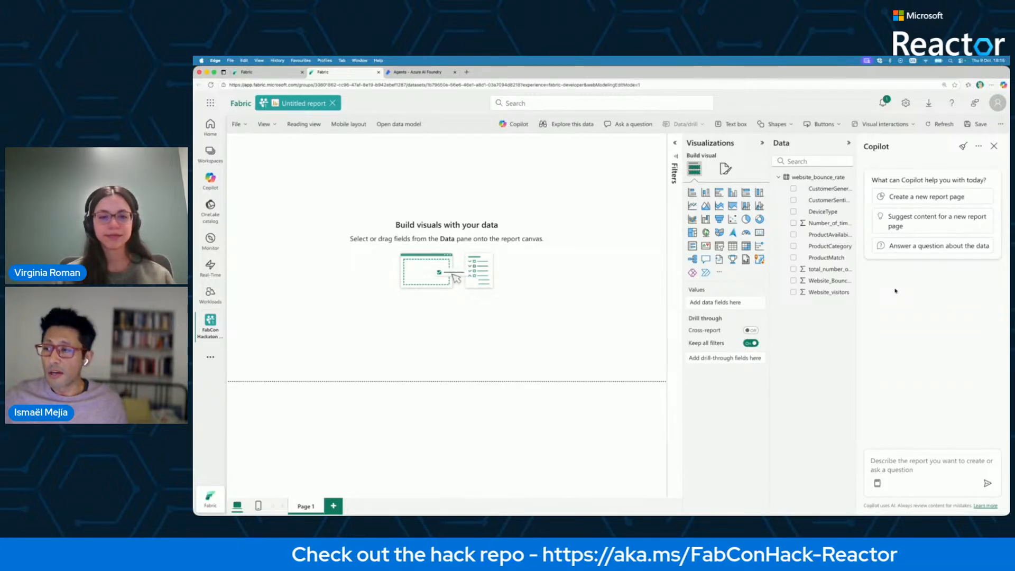
- Ask Copilot "What's in my data?"
left_click(873, 464)
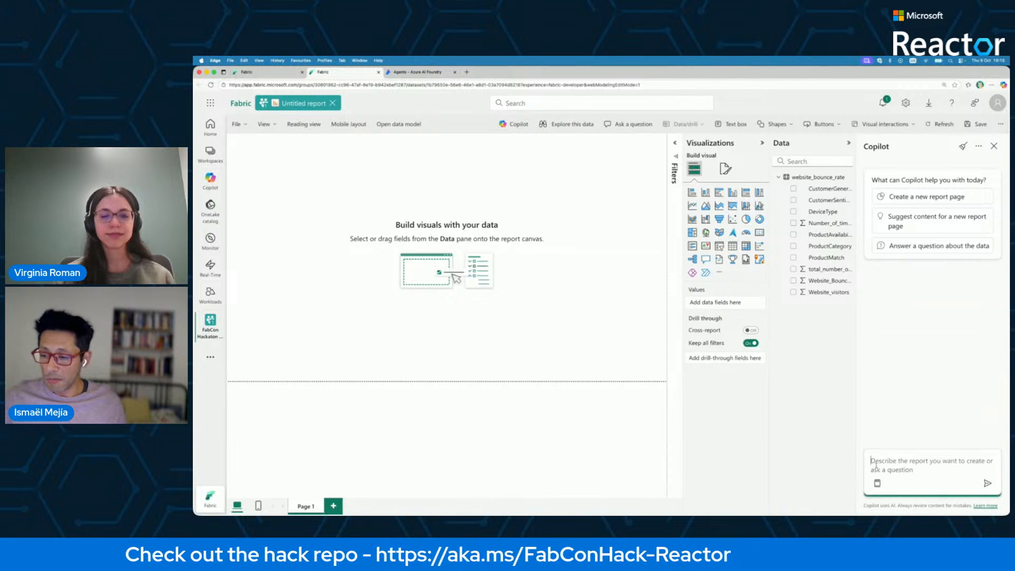
type("What")
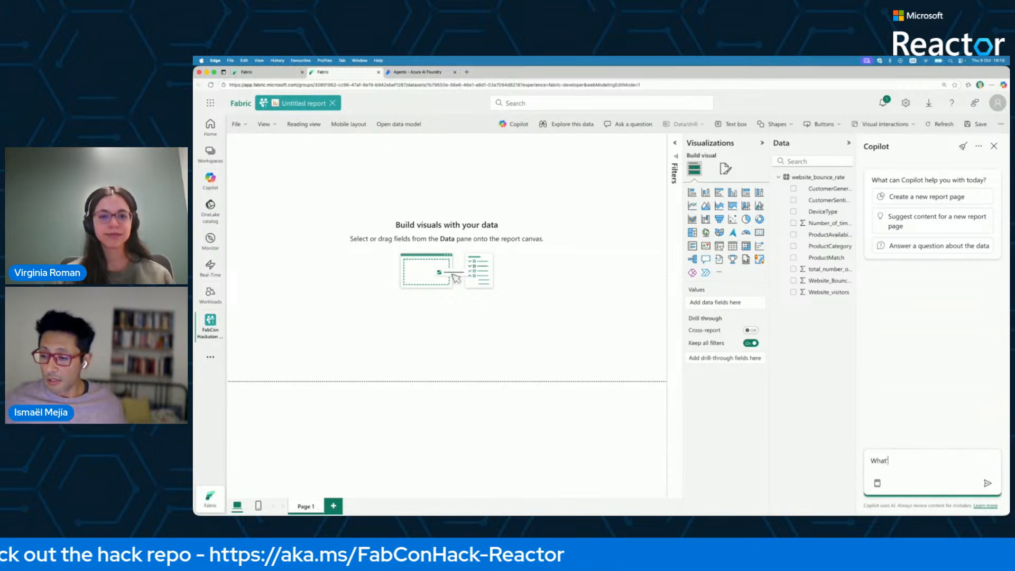
type("'s in my data?")
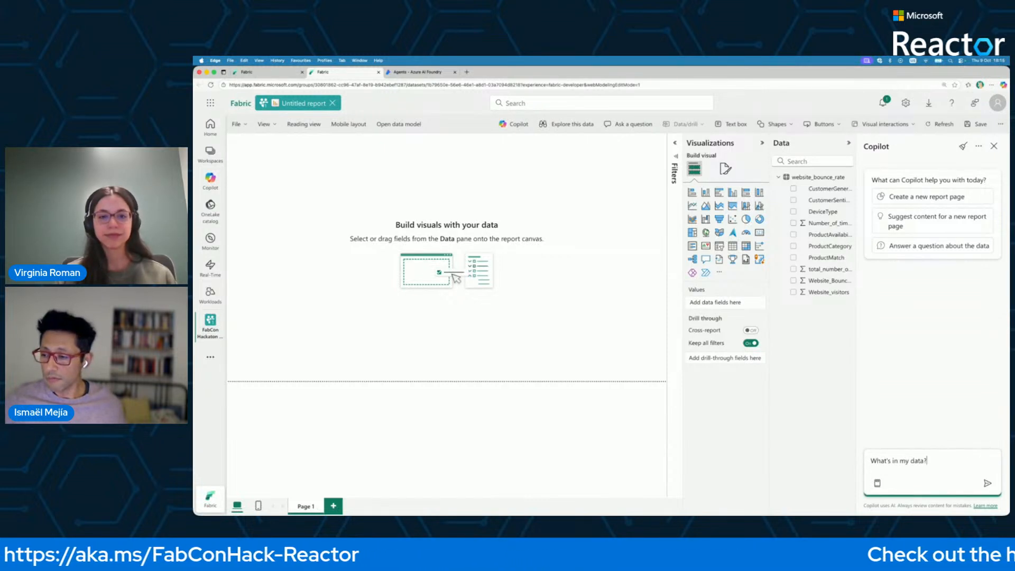
key("Return")
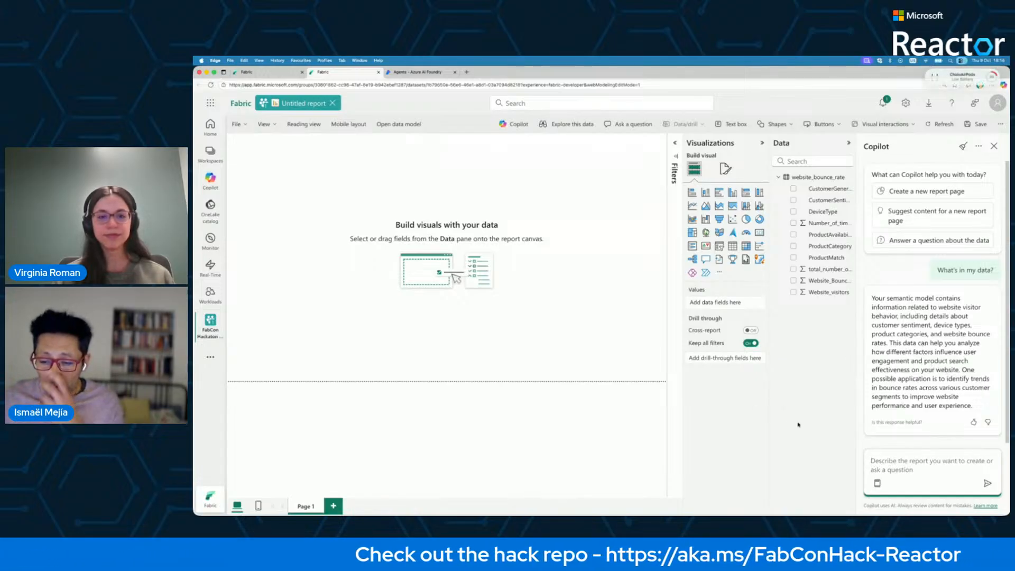
- Have Copilot generate a report page with the prompt "Create a detailed page to analyze the Website Bounce Rate"
key("super+Tab")
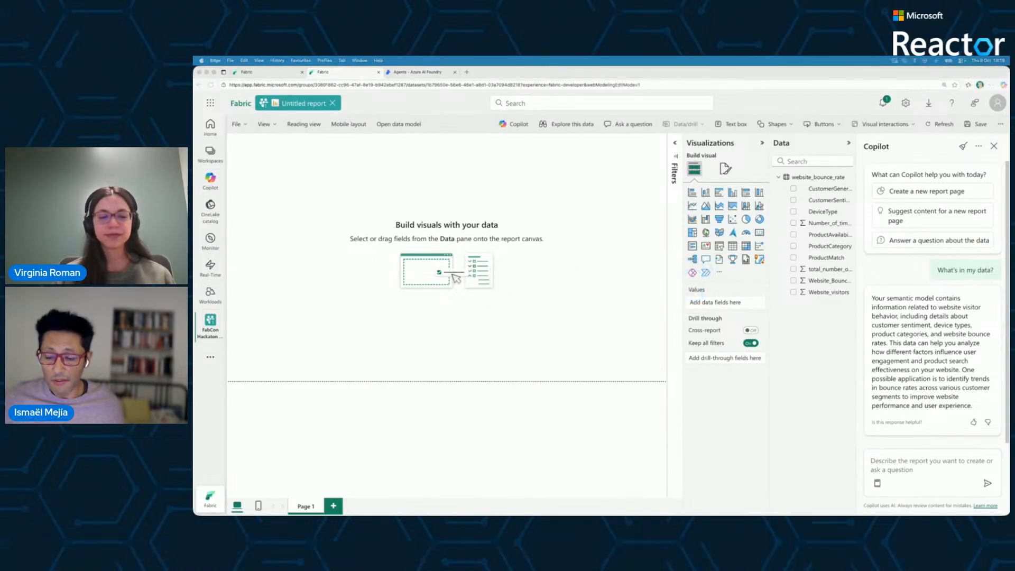
left_click(895, 471)
type("Create a detailed page to analyze the Website Bounce Rate")
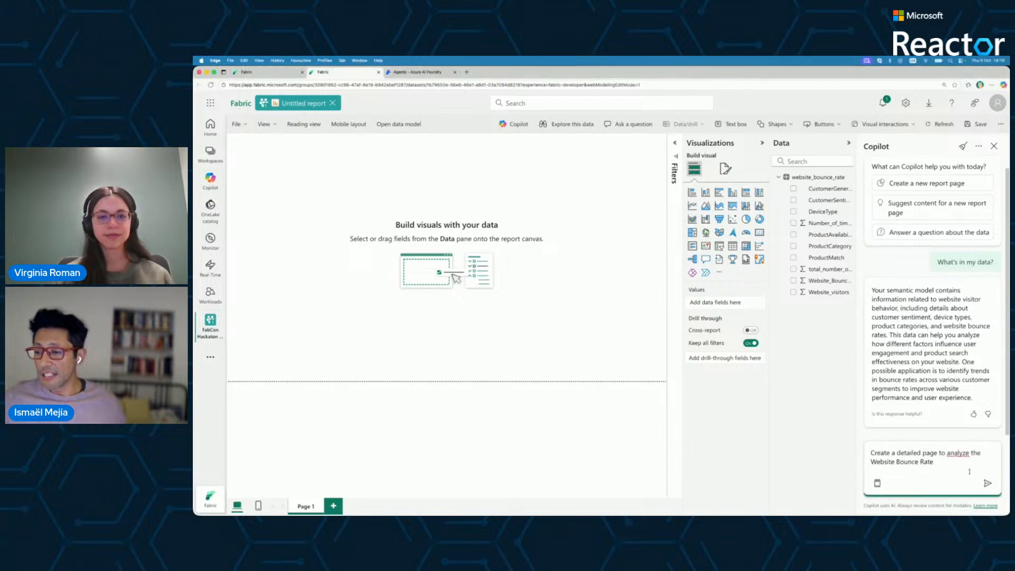
key("BackSpace")
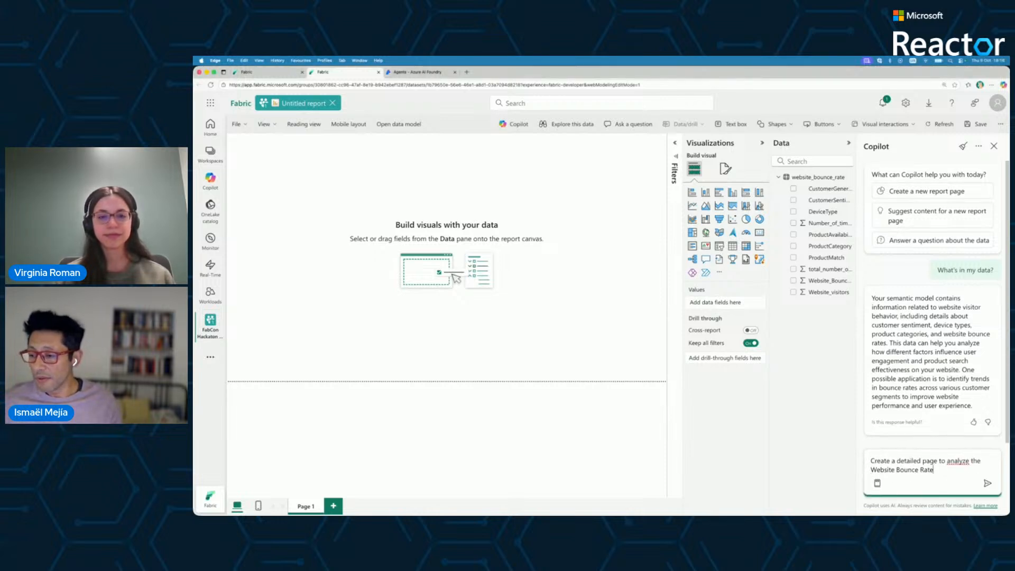
left_click(988, 484)
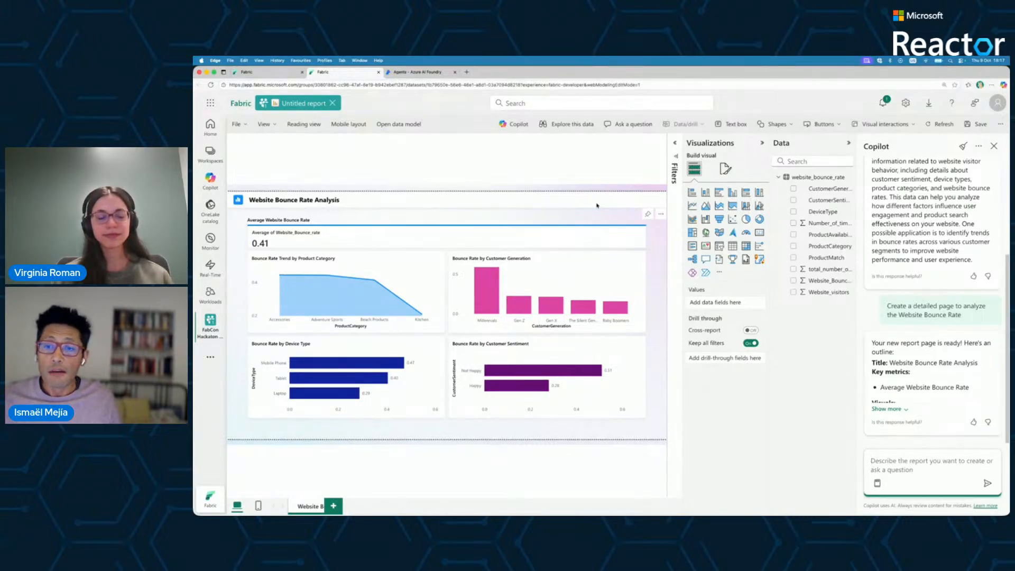
- Add a narrative visual to the report page, move it to the page's upper middle, and choose the Copilot narrative type
left_click(719, 262)
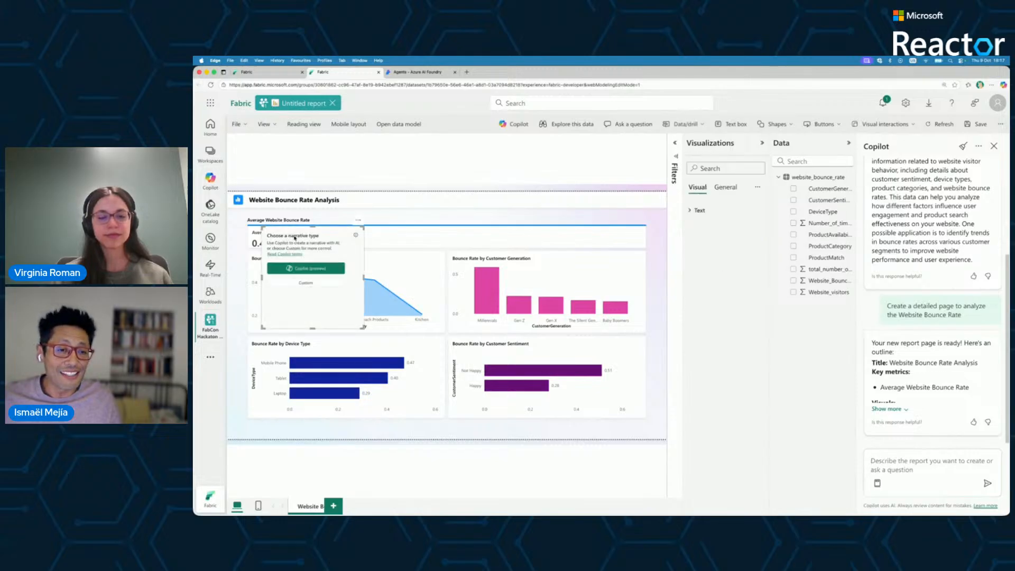
left_click_drag(295, 238, 431, 220)
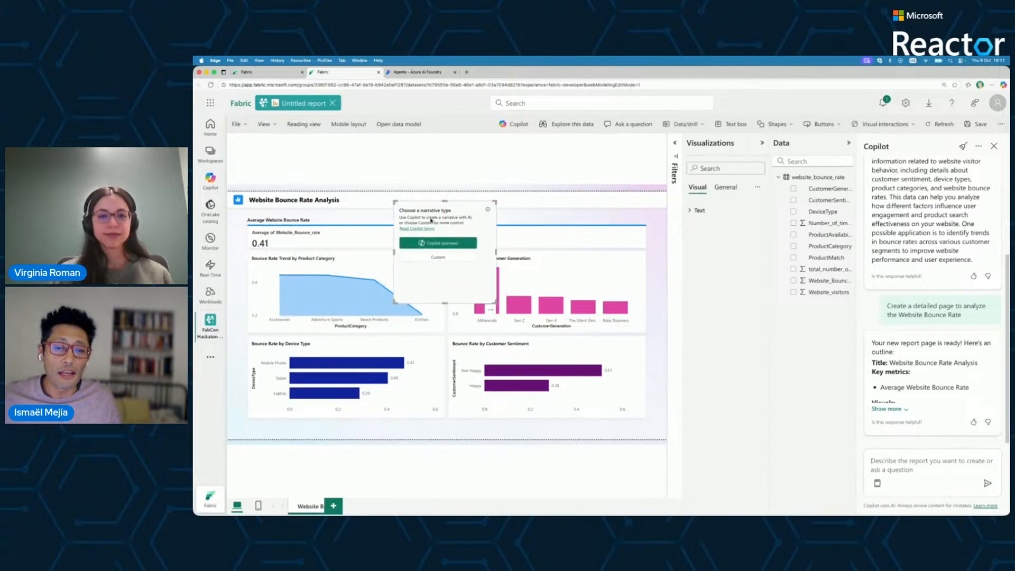
left_click(437, 243)
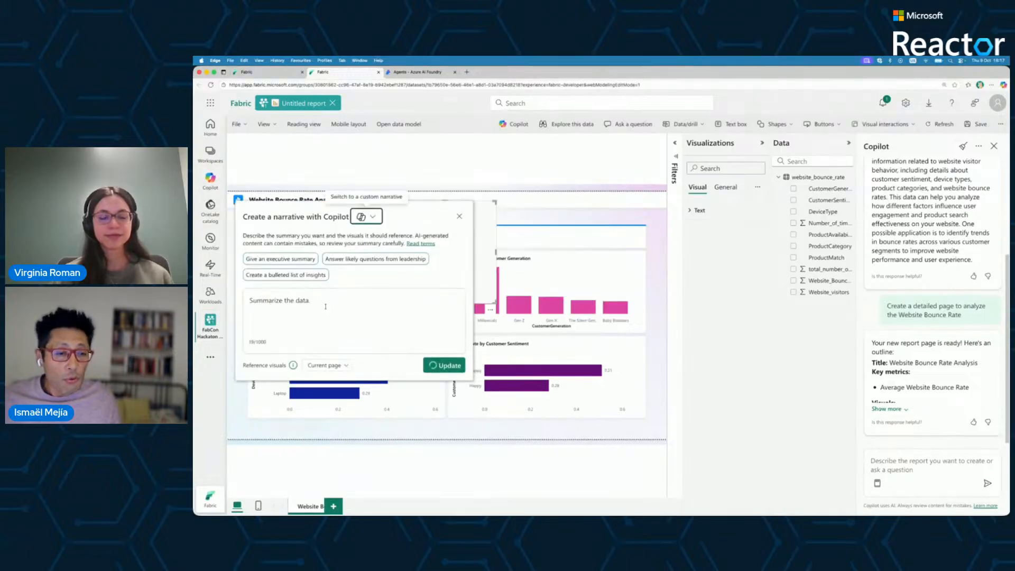
- Replace the narrative prompt with "Summarize the data, provide an executive summary, indicating important takeaways" and update the narrative
left_click(325, 307)
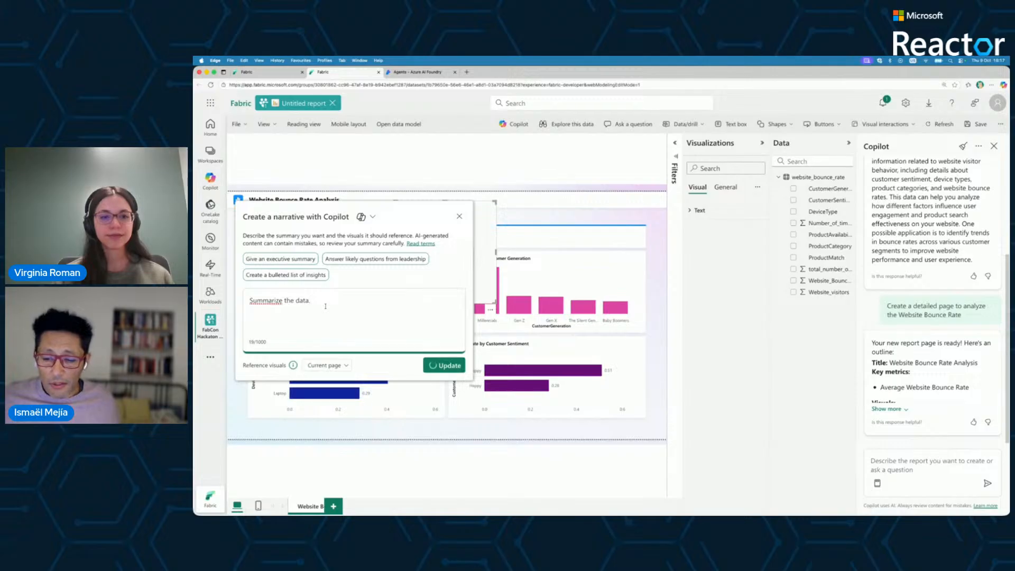
key("super+Tab")
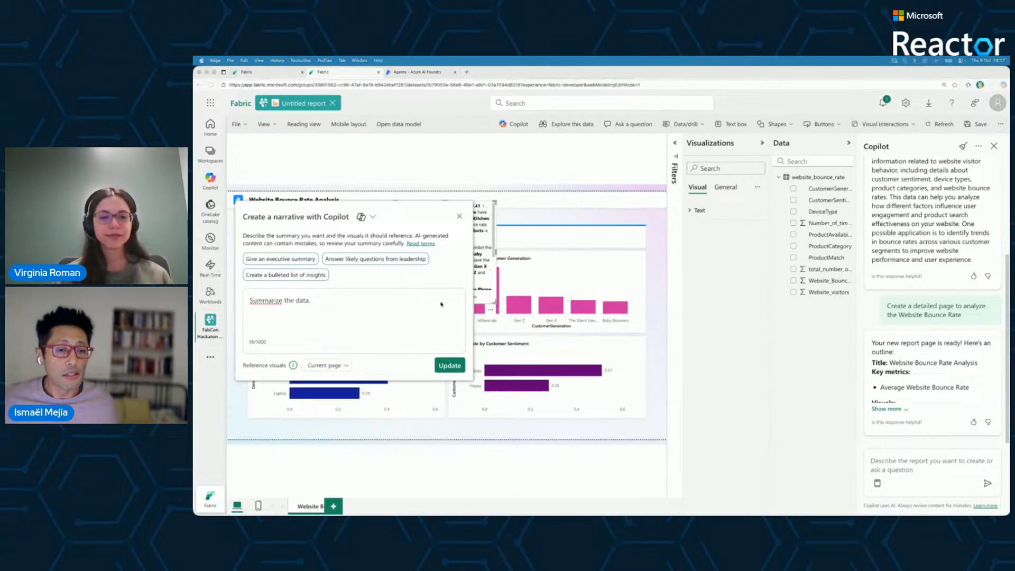
left_click(317, 312)
key("ctrl+a")
type("Summarize the data, provide an executive summary, indicating important takeaways")
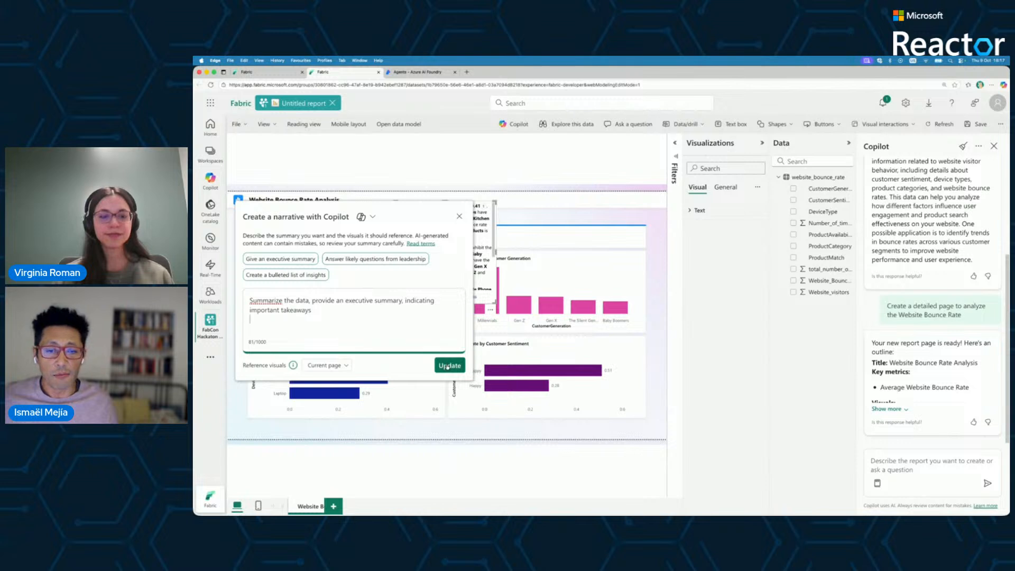
left_click(449, 366)
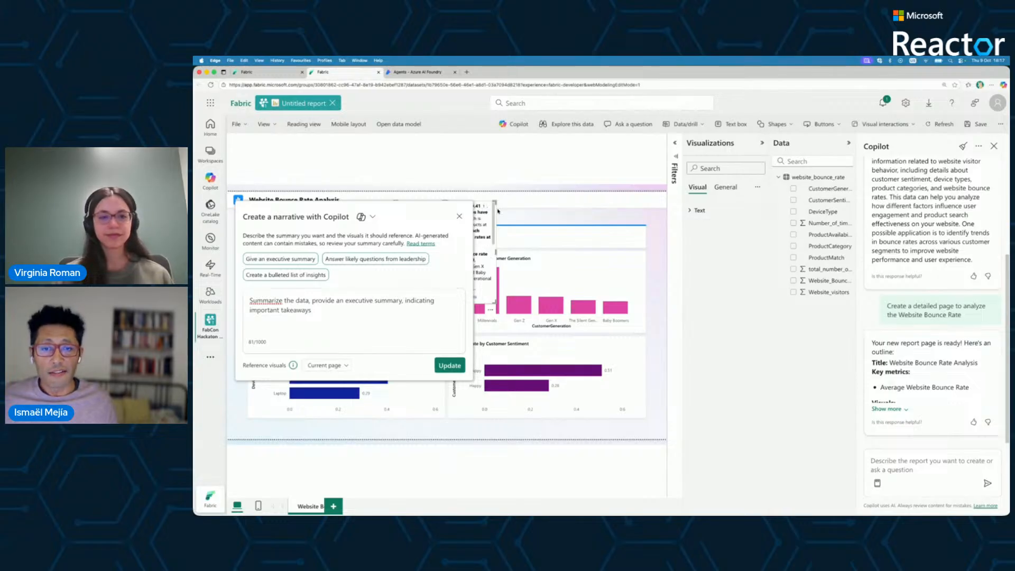
- Close the narrative settings, move the narrative visual to the report page's upper-right corner, and read through its summary
left_click(459, 218)
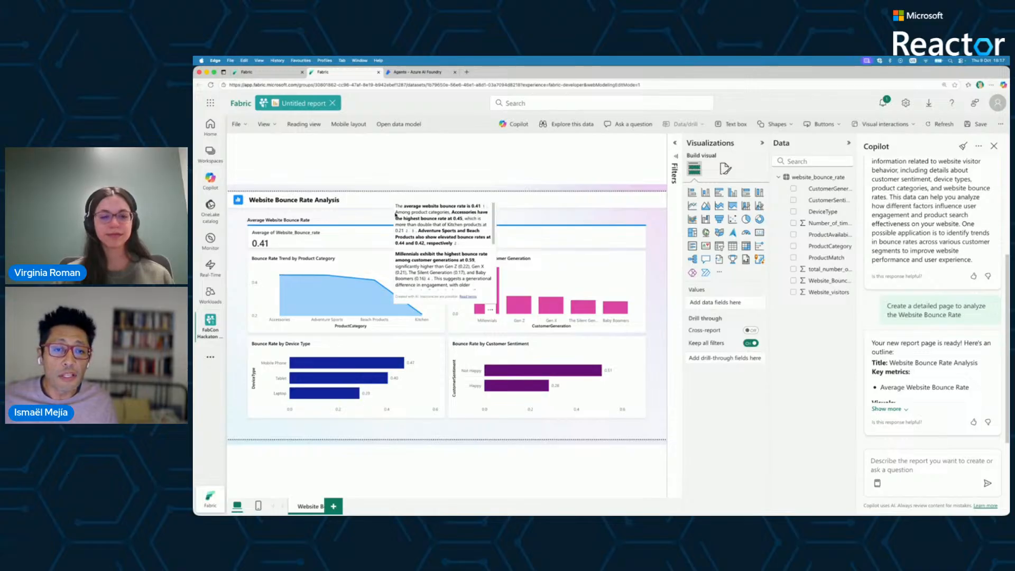
left_click_drag(396, 210, 567, 201)
left_click(579, 206)
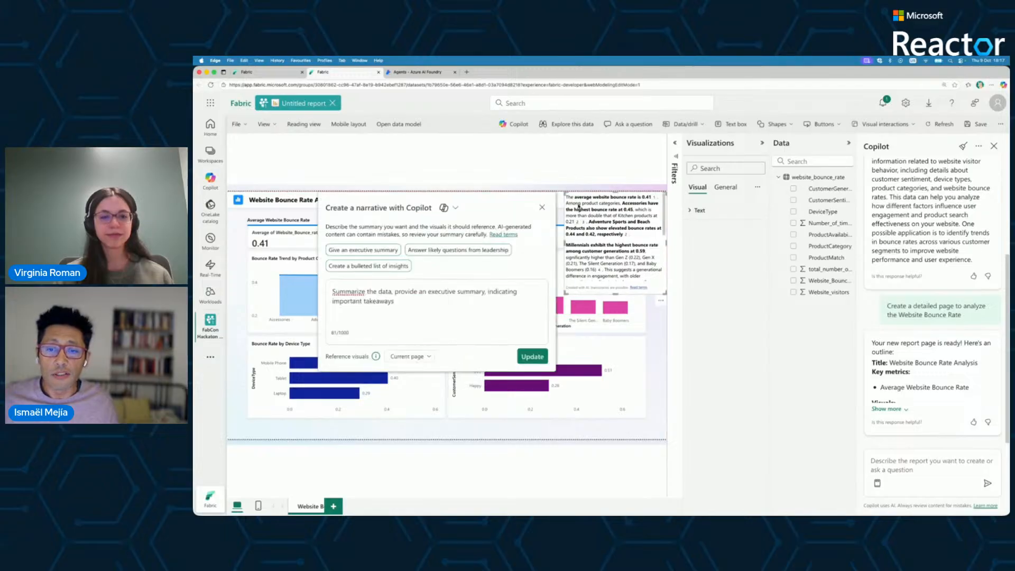
left_click(542, 207)
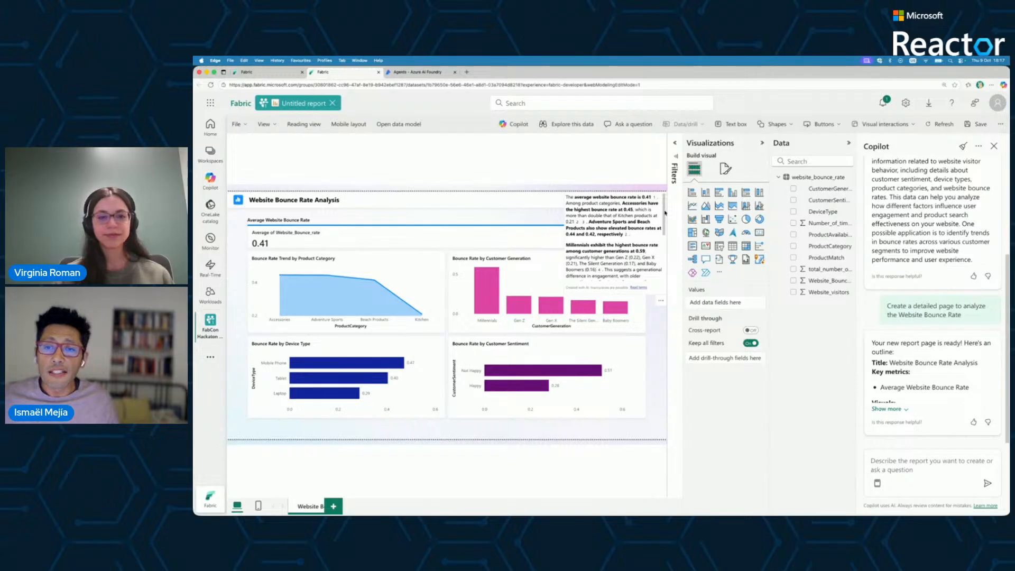
scroll(665, 214, "down", 2)
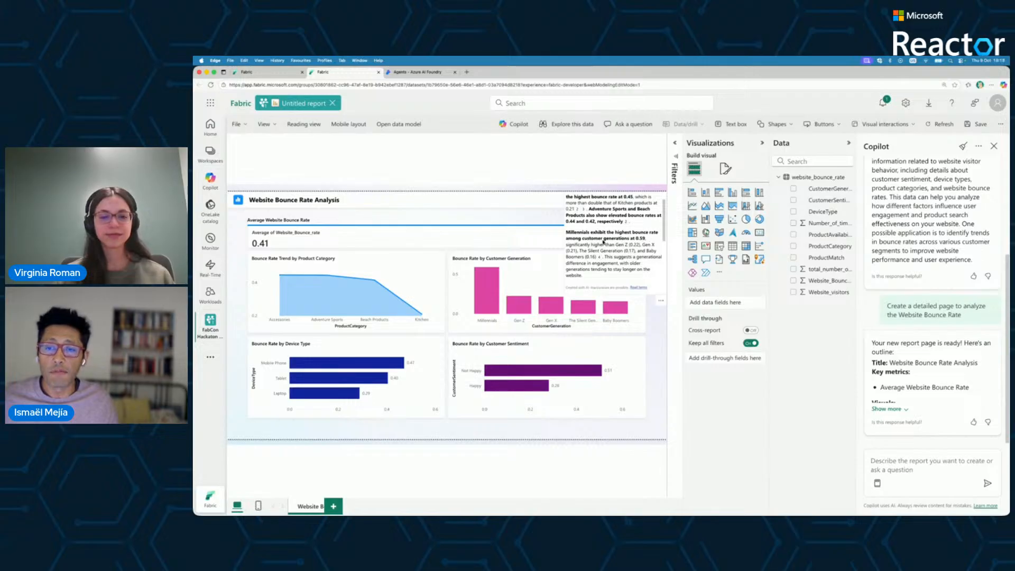
- Ask Copilot "what is bounce rate?"
left_click(932, 470)
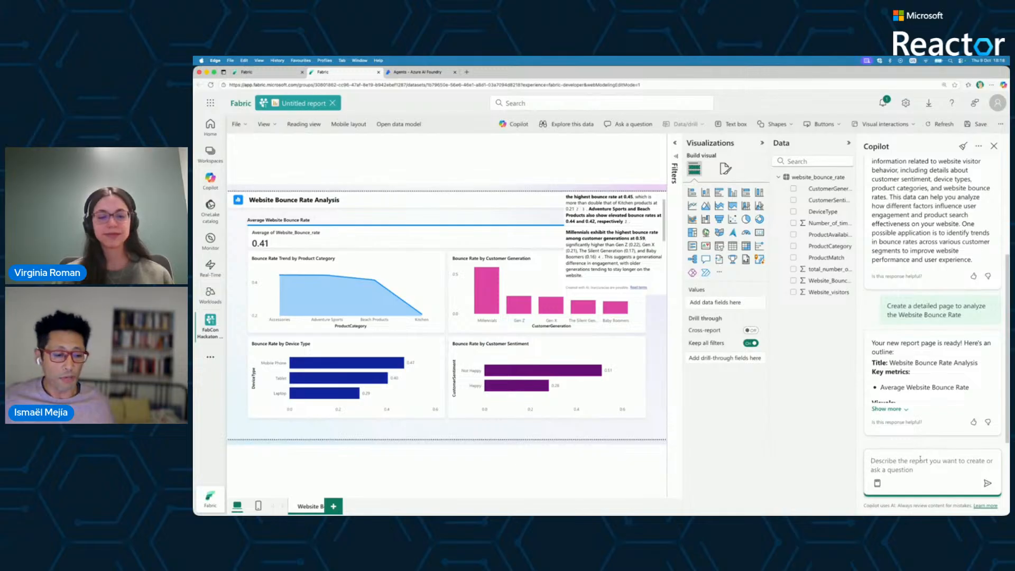
type("what i9s")
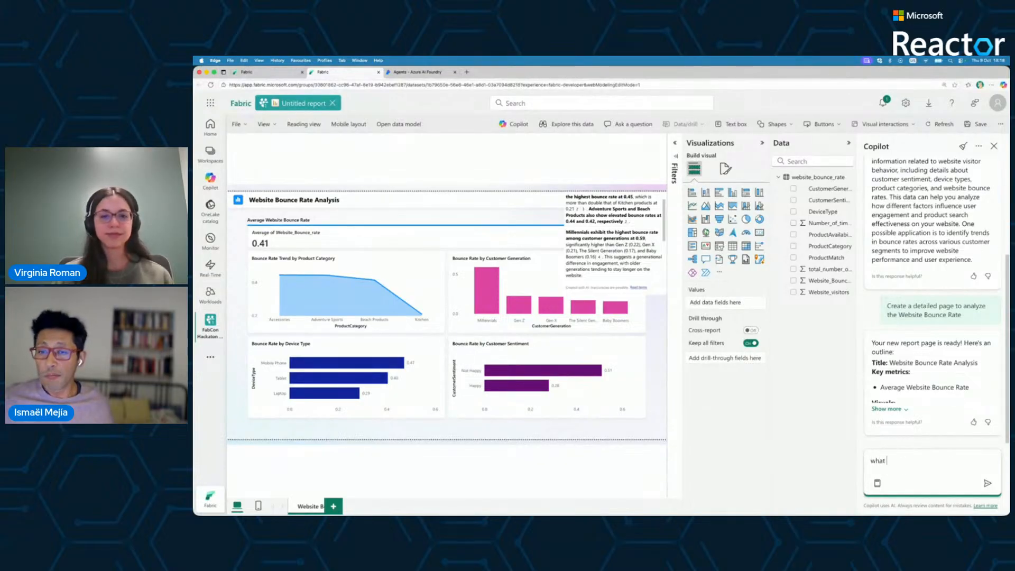
key("BackSpace")
key("BackSpace")
type("s boun")
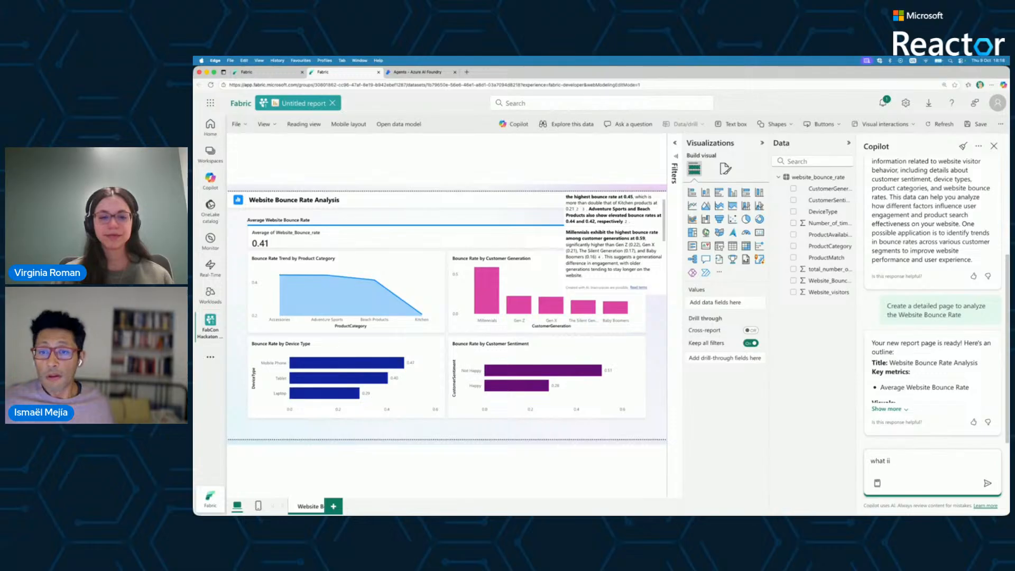
type("ce rate?")
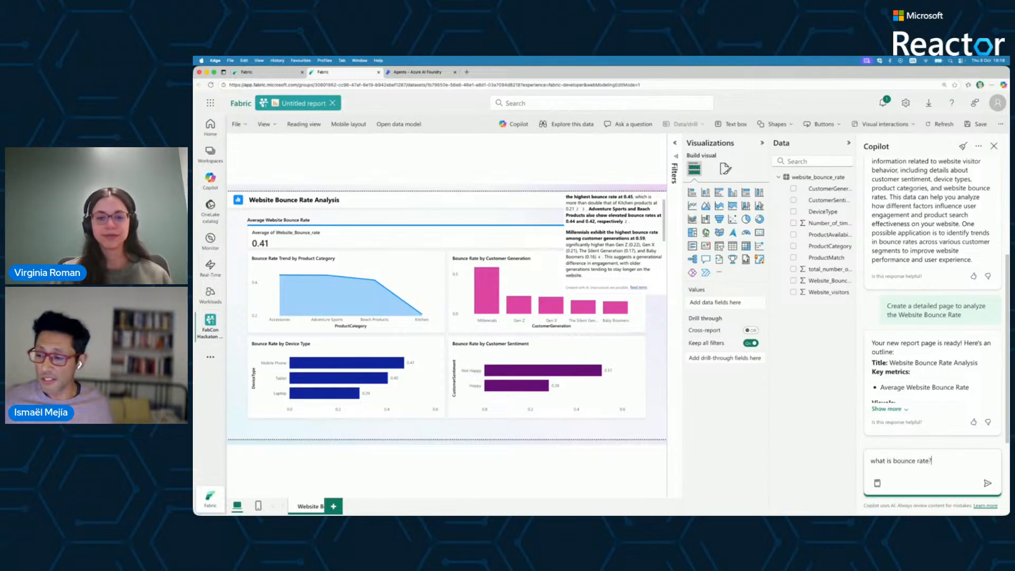
key("Return")
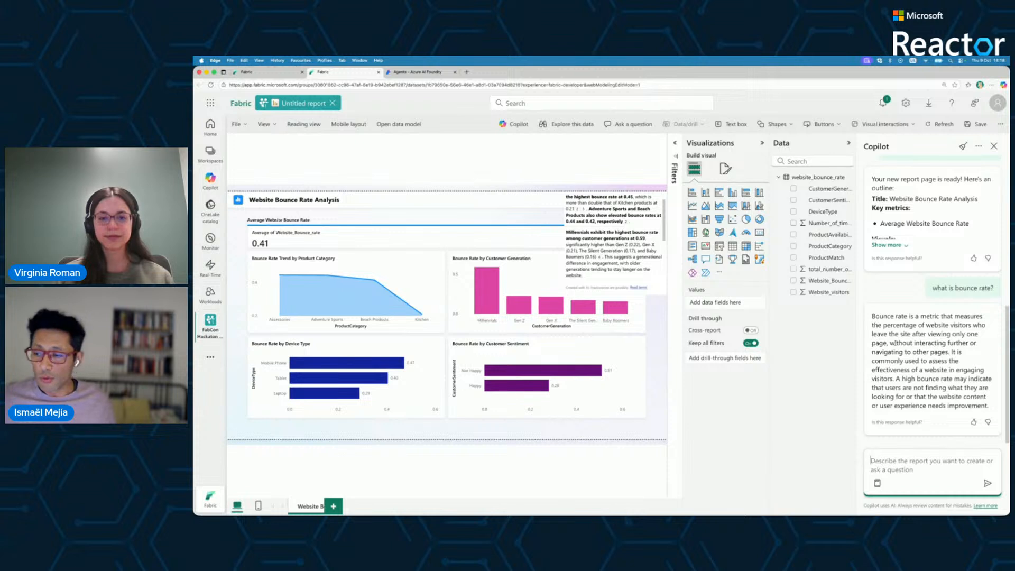
- Ask Copilot "Based on the data in the page, what can be done to improve the bounce rate of millennials?" and read through the answer
key("super+Tab")
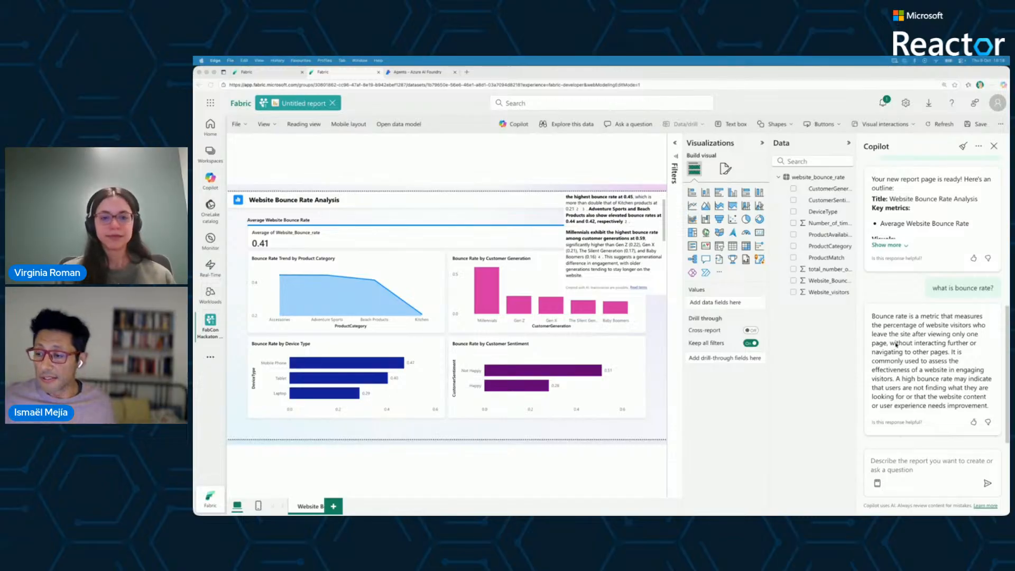
left_click(921, 471)
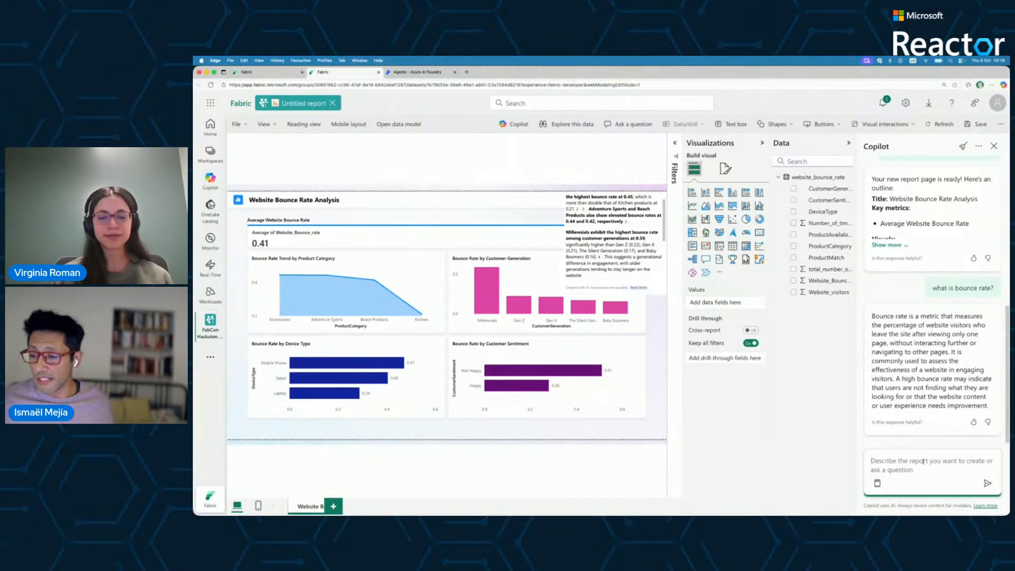
type("Based on the data in the page, what can be done to improve the bounce rate of millennials?")
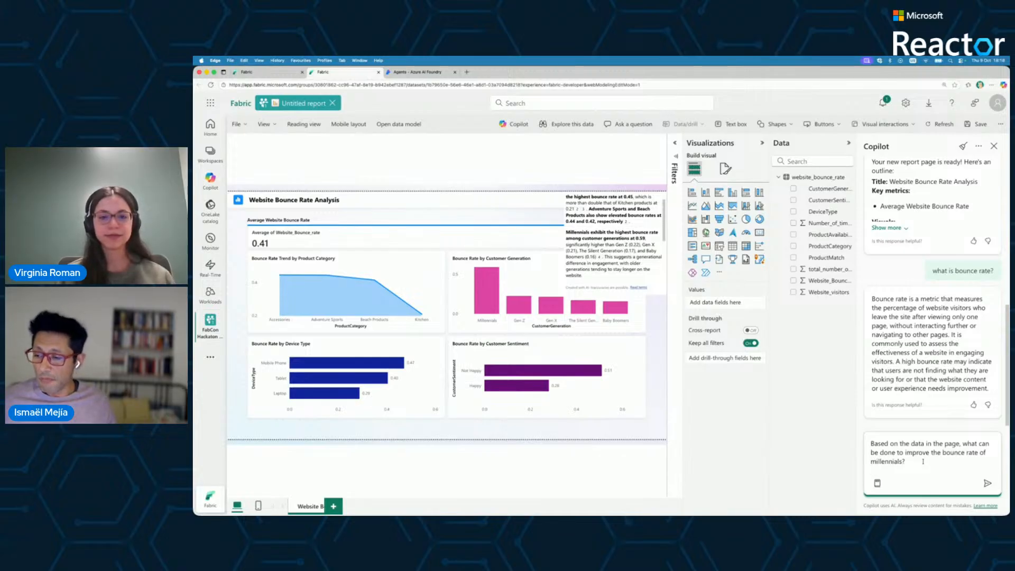
key("Return")
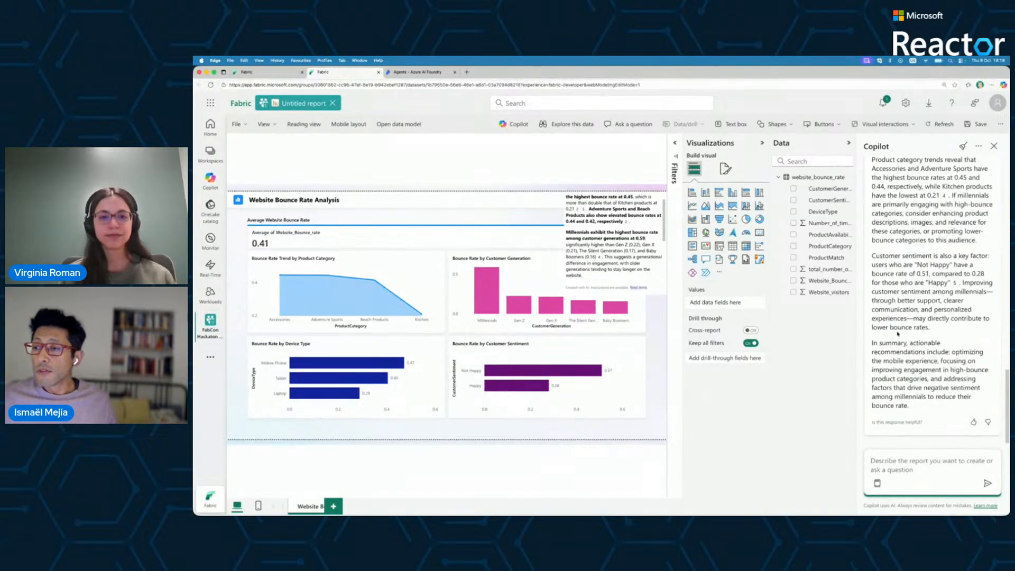
scroll(920, 336, "up", 5)
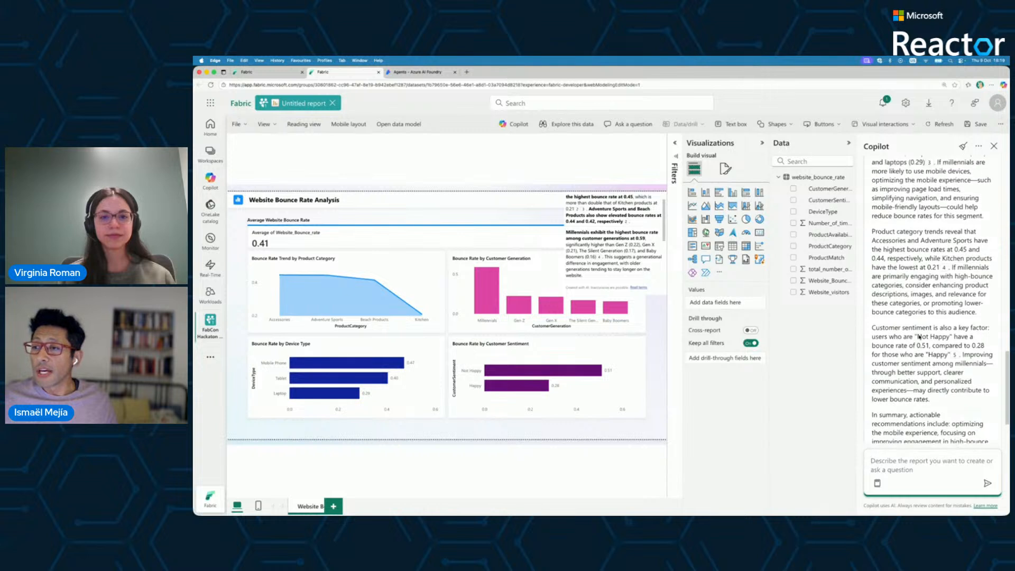
scroll(920, 275, "up", 1)
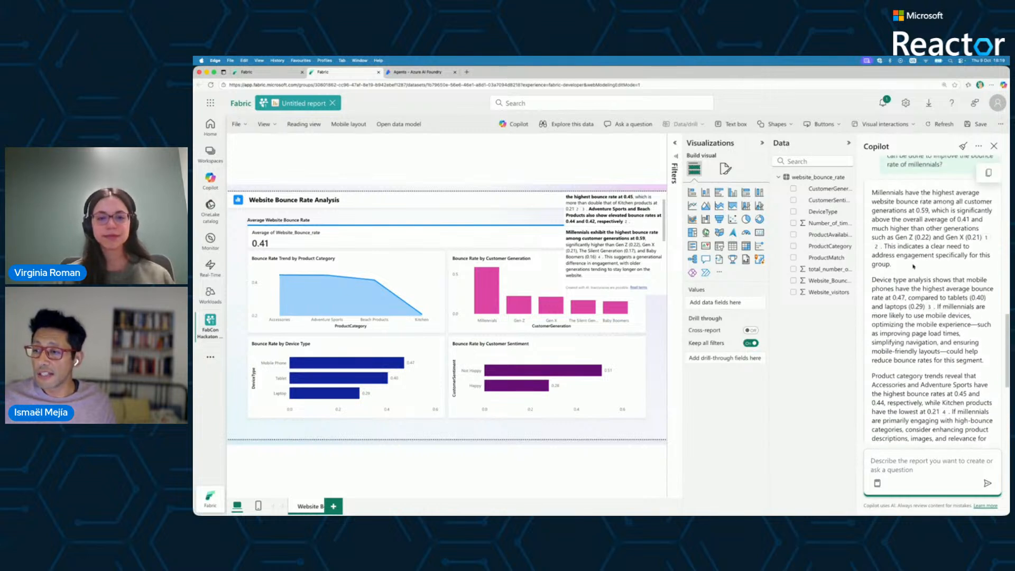
scroll(898, 289, "down", 5)
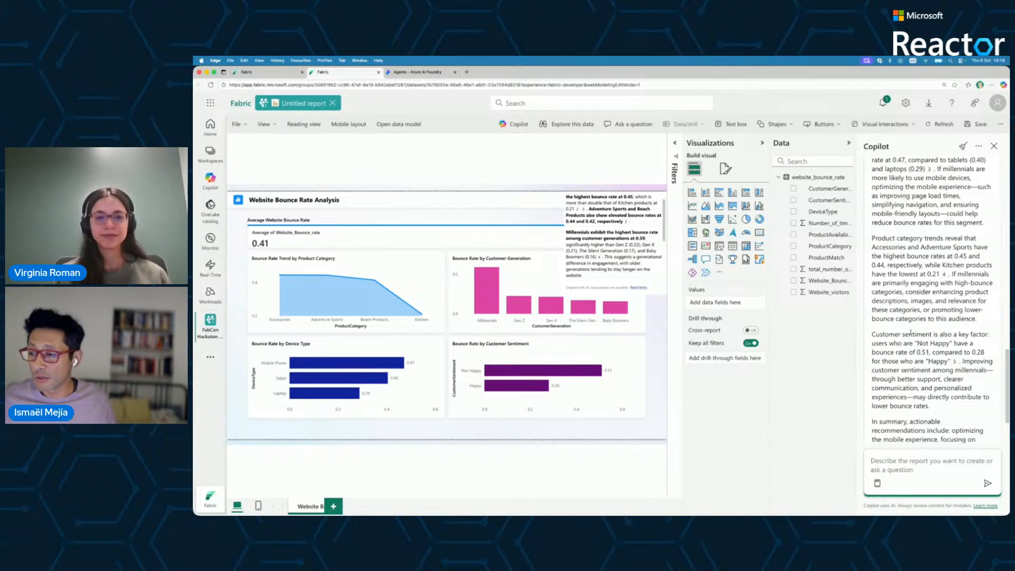
left_click_drag(931, 351, 919, 353)
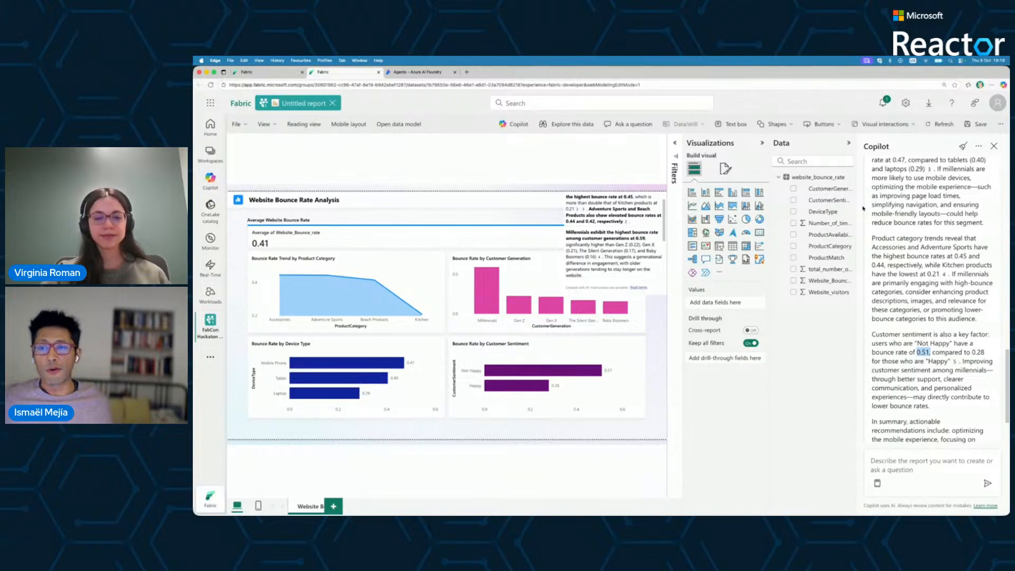
key("super+Tab")
key("super+Tab")
key("Right")
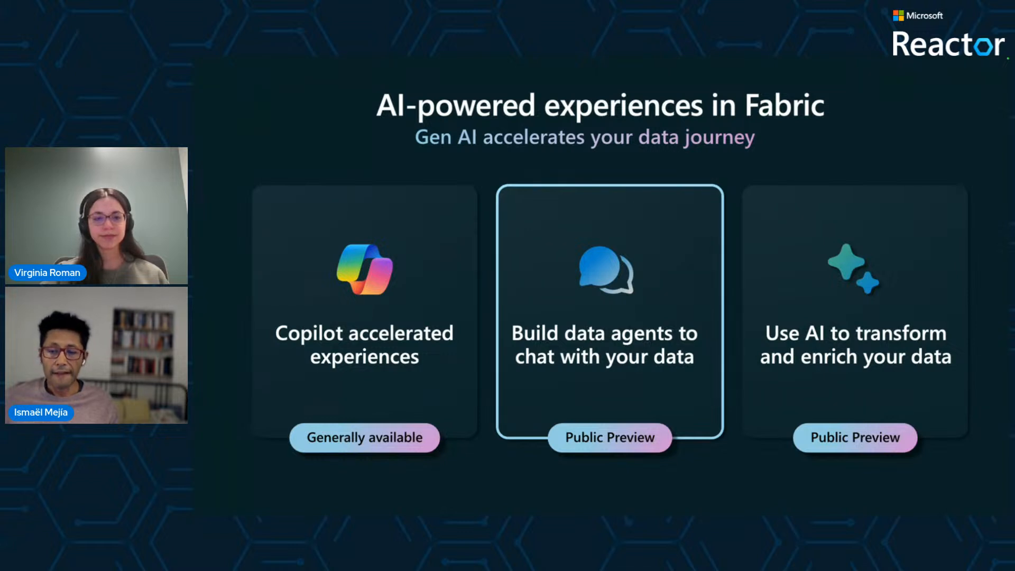
key("Right")
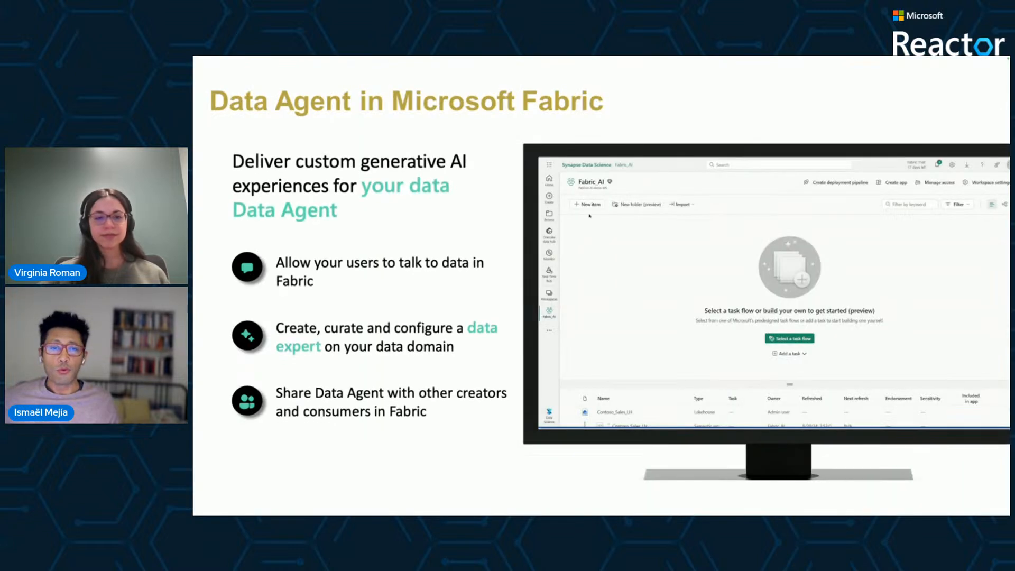
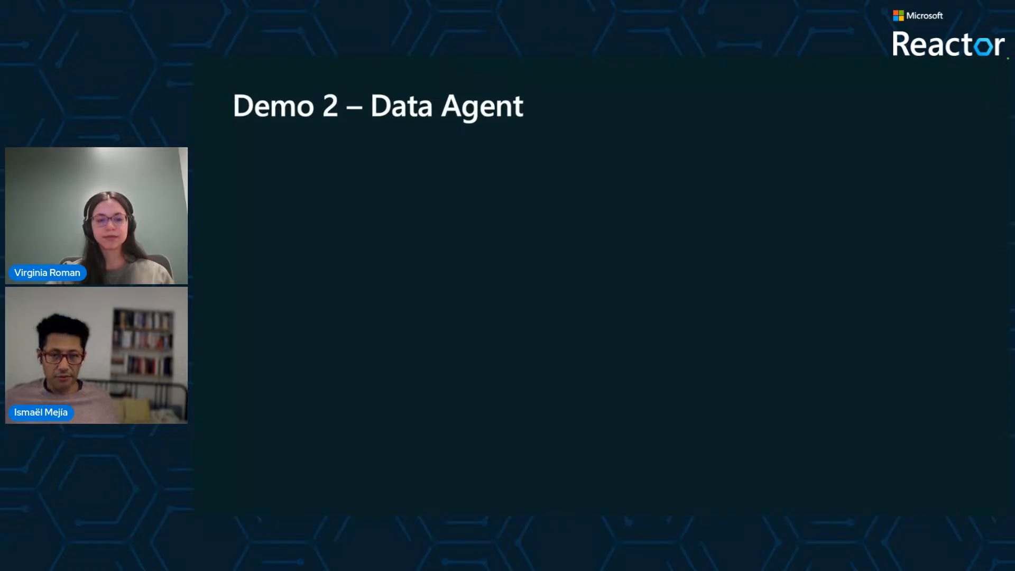
- Switch back to Fabric in the browser and open the FabCon Hackaton AI Demos workspace
key("super+Tab")
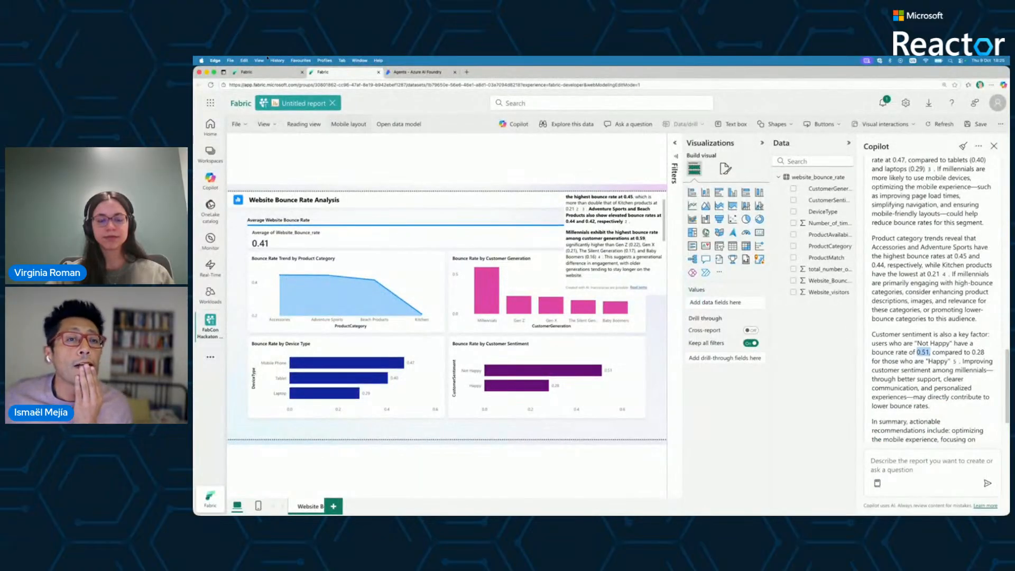
left_click(262, 74)
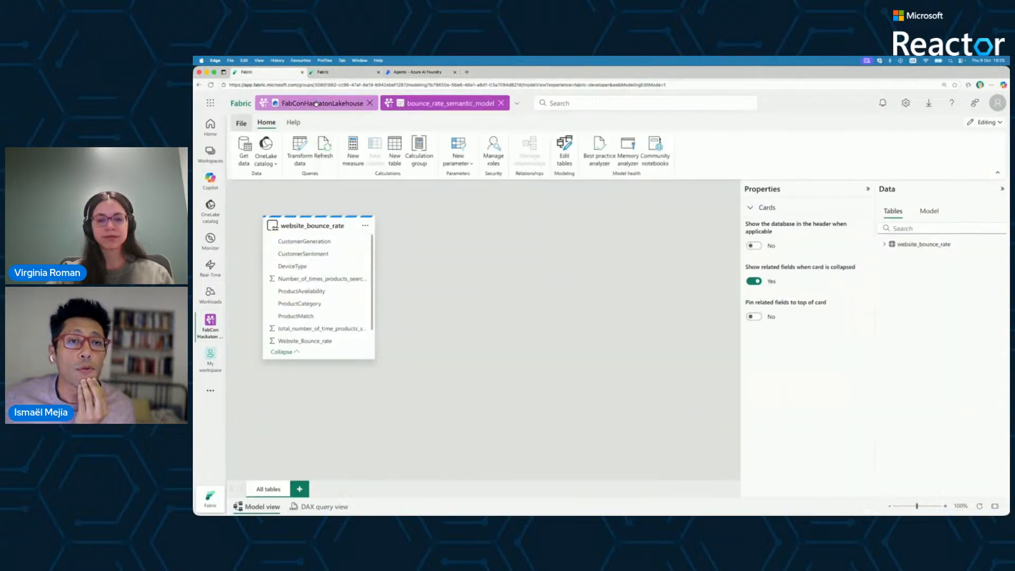
left_click(210, 323)
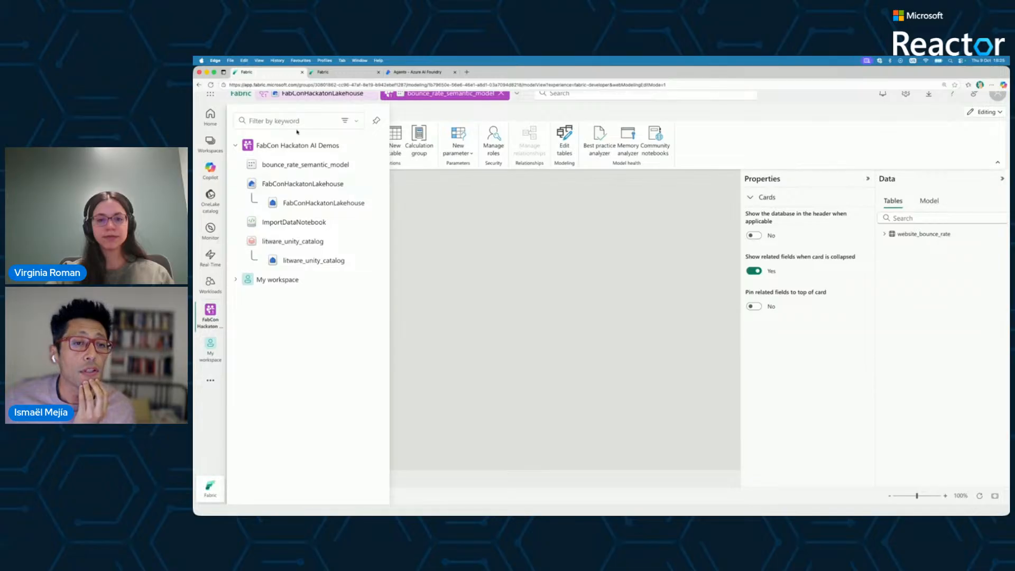
left_click(297, 146)
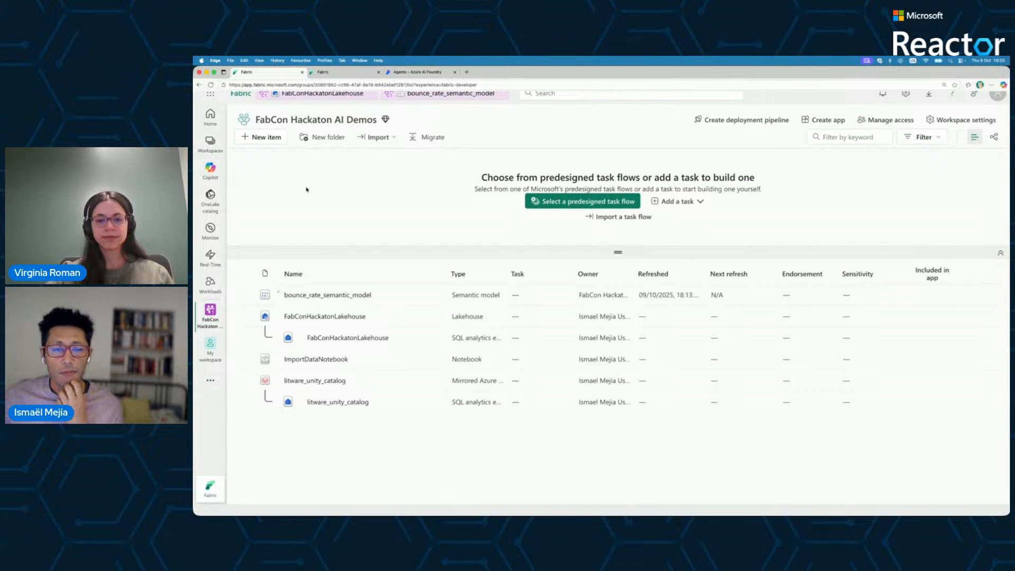
- Create a new Data agent (preview) item named SalesDataAgent in the workspace
left_click(260, 139)
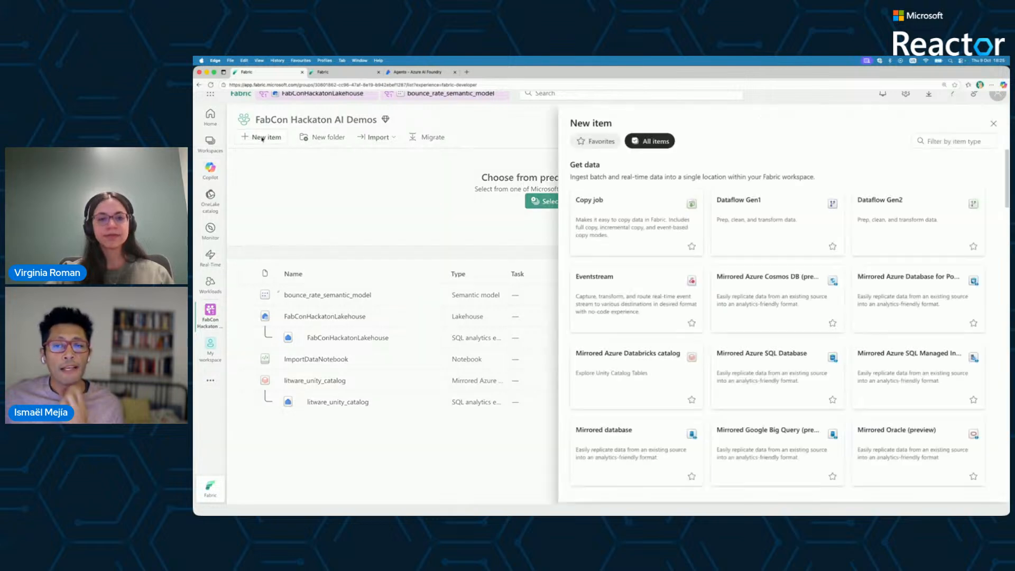
left_click(963, 142)
type("data agent")
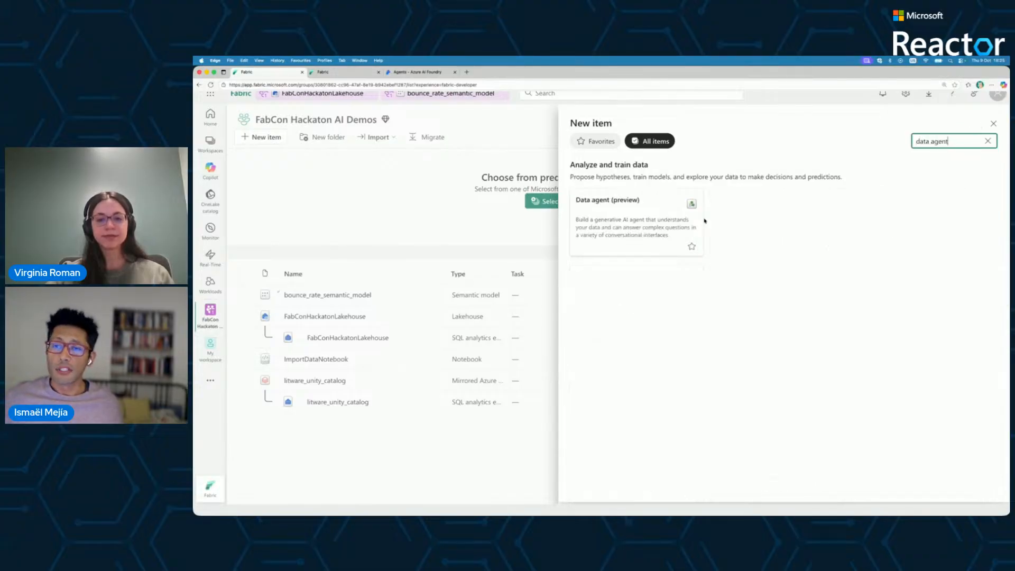
left_click(640, 218)
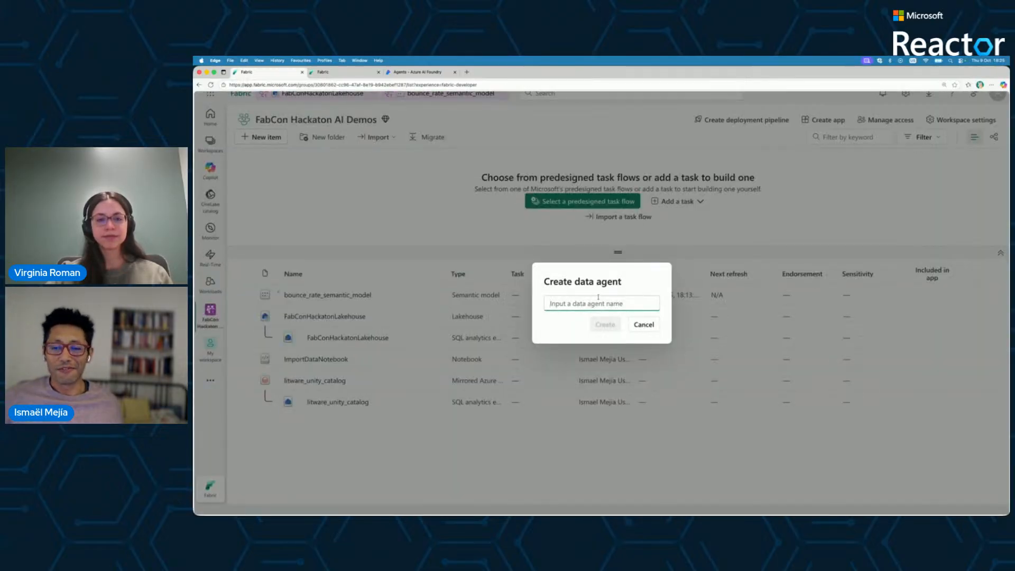
left_click(598, 301)
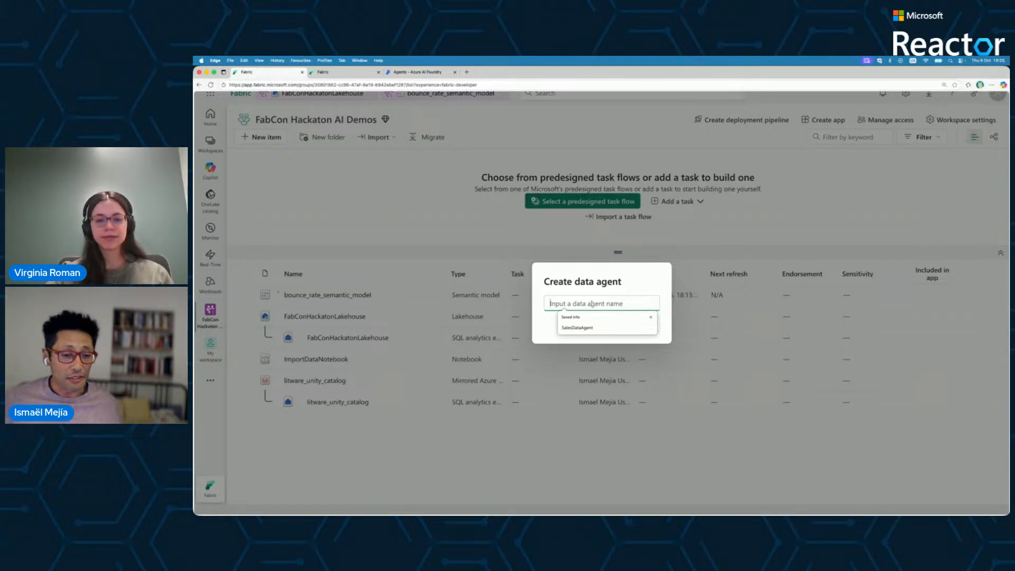
type("Sal")
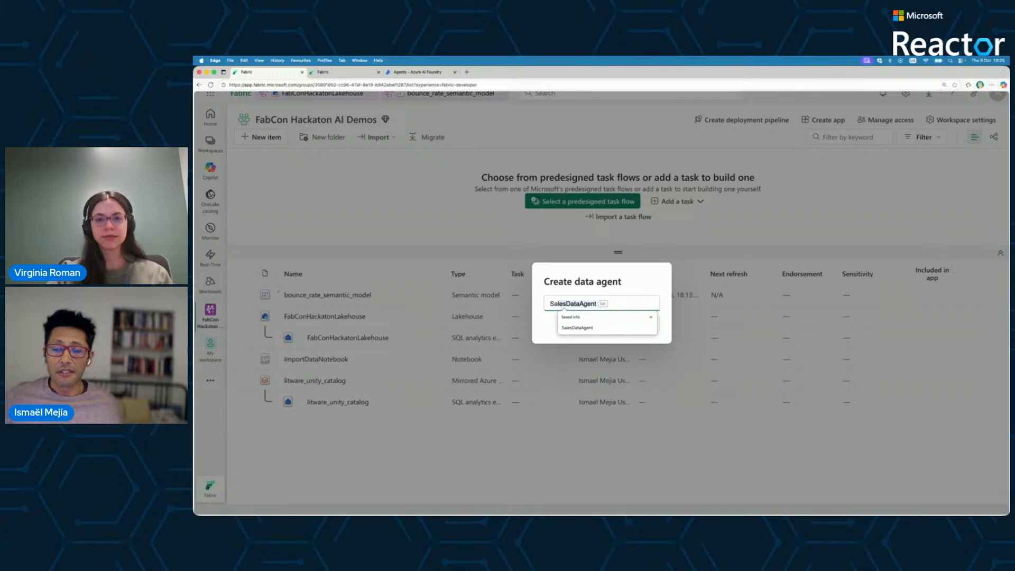
key("BackSpace")
type("e")
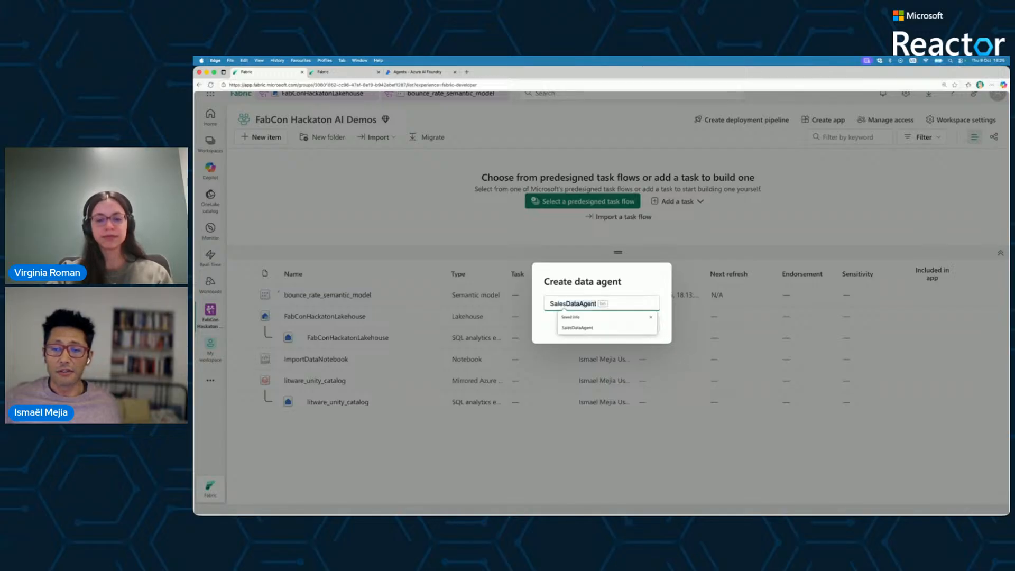
key("Tab")
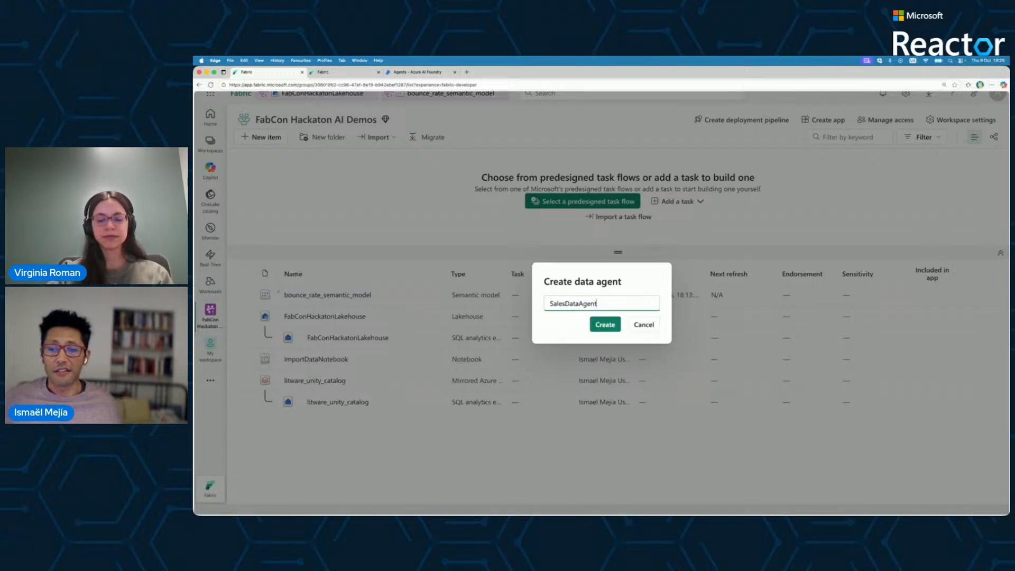
left_click(605, 325)
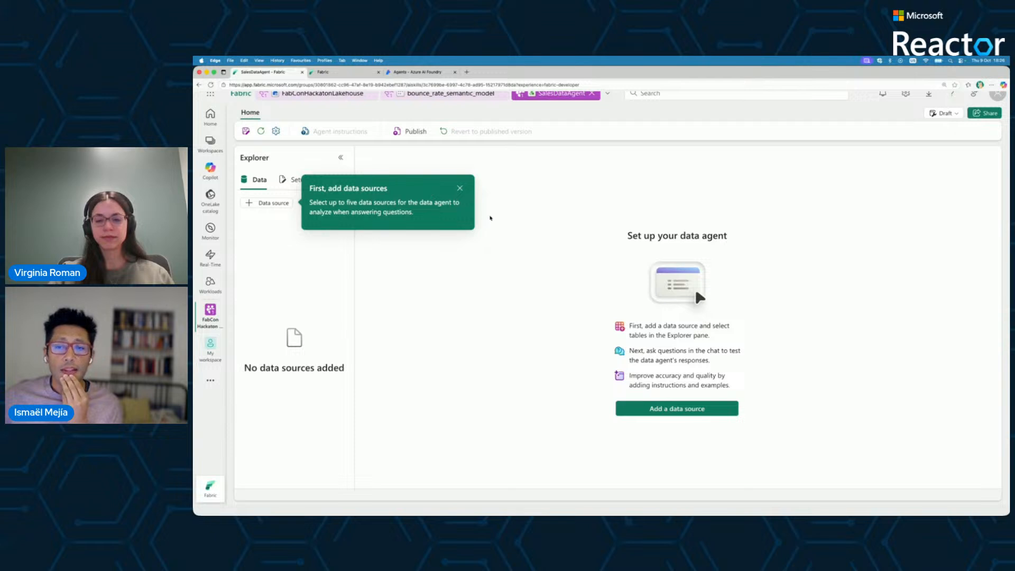
- Dismiss the data source tip, add FabConHackatonLakehouse as the agent's data source, and widen the Explorer so the full table names fit
left_click(460, 188)
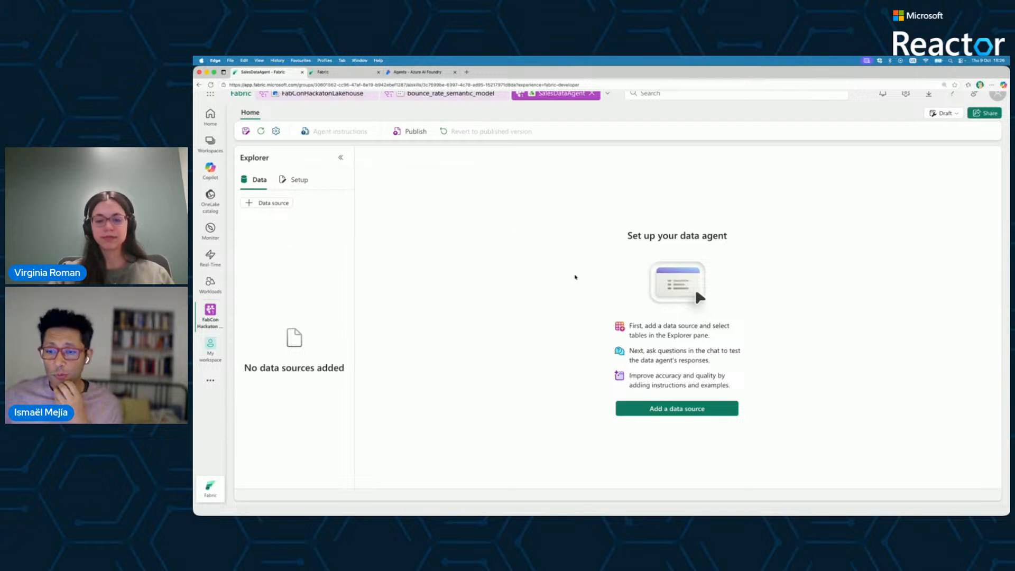
left_click(687, 413)
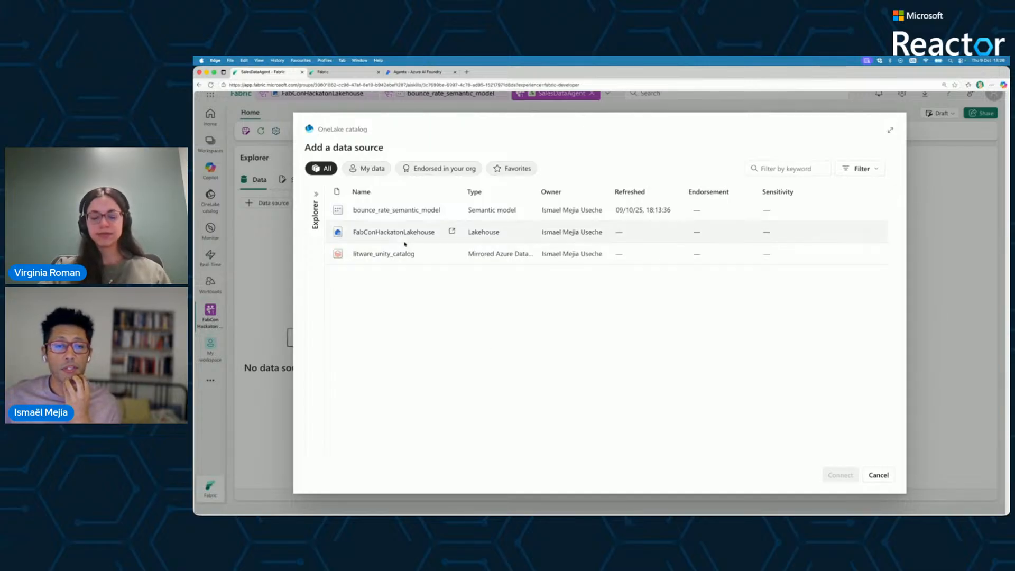
left_click(423, 239)
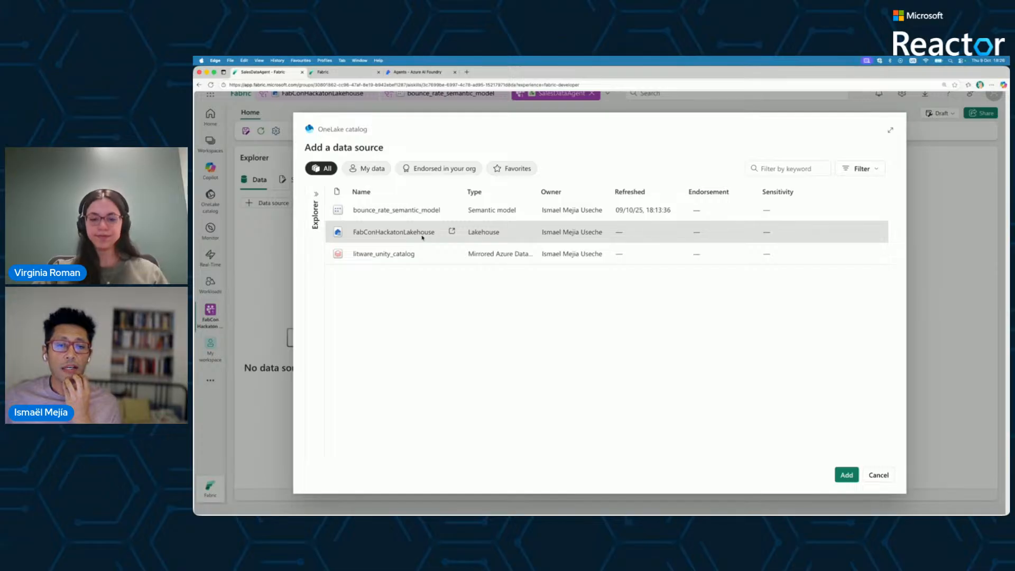
left_click(845, 475)
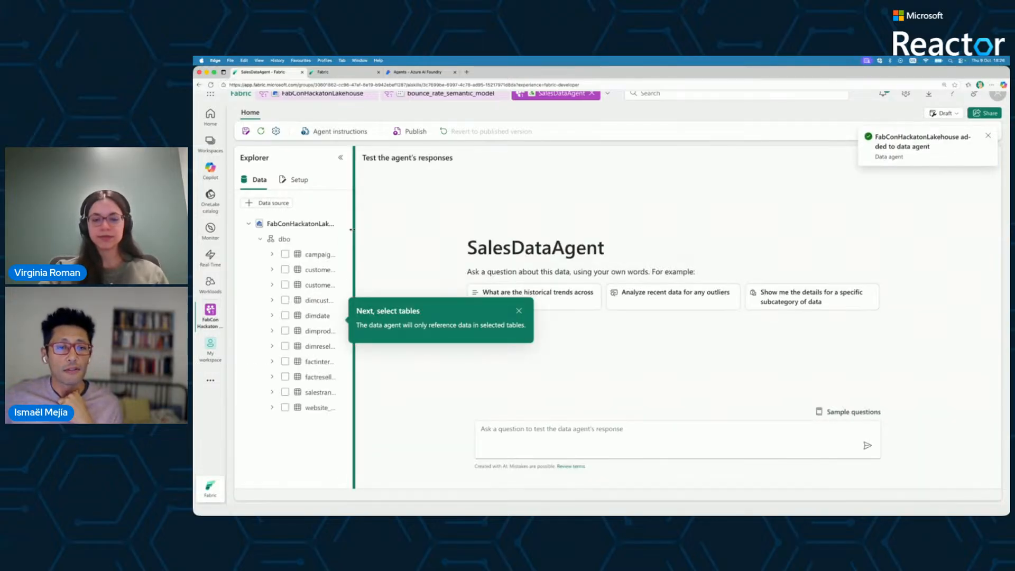
left_click_drag(352, 230, 402, 228)
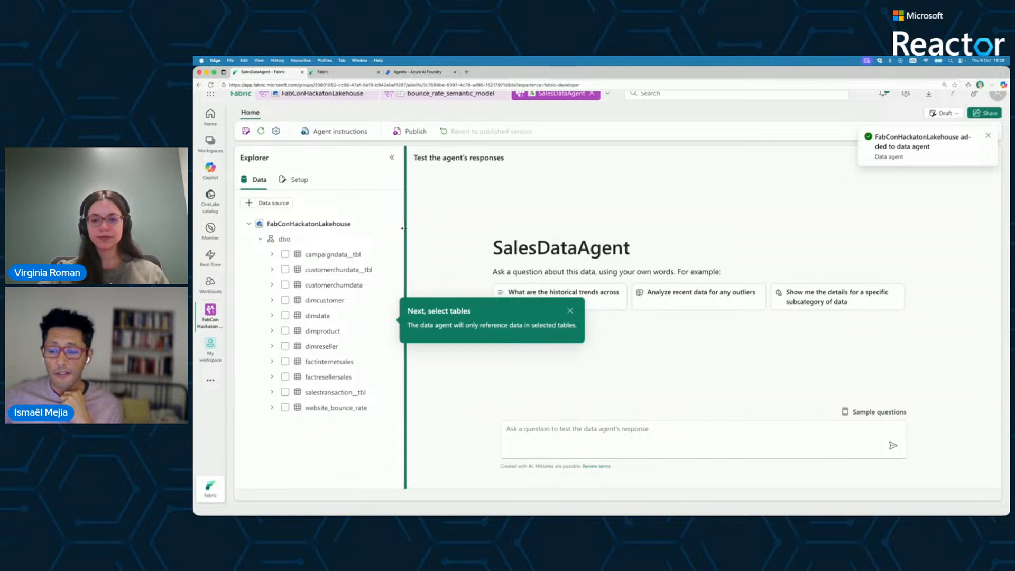
- Select the lakehouse tables campaigndata__tbl, customerchurdata__tbl, customerchurndata, dimcustomer and dimdate for the data agent
key("super+Tab")
key("super+Tab")
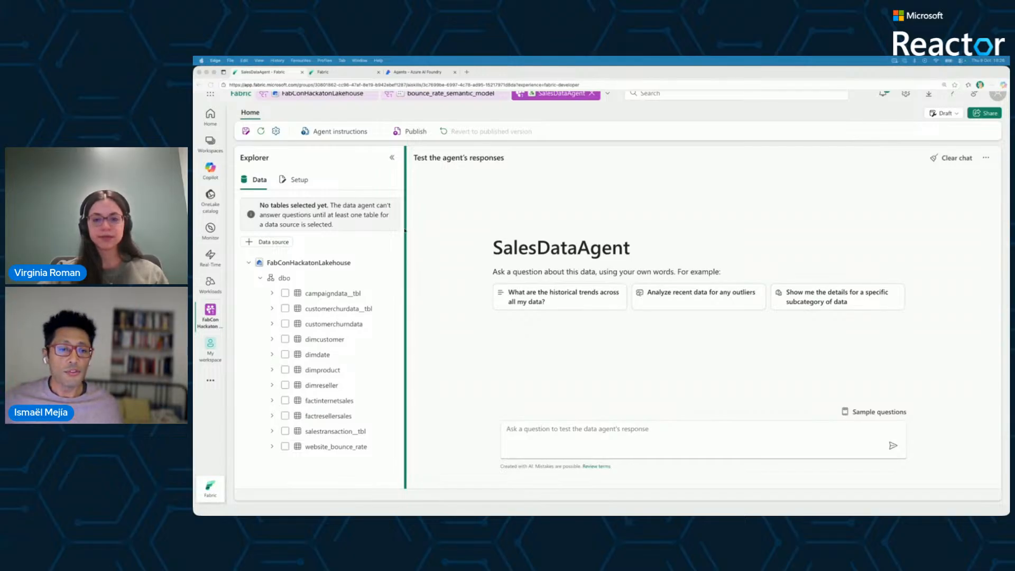
left_click(286, 294)
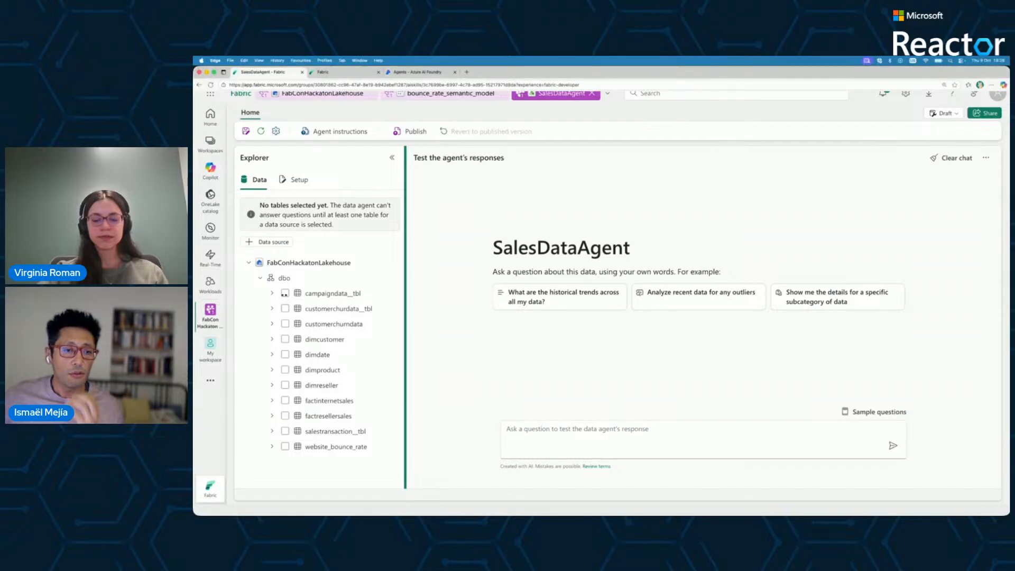
left_click(285, 270)
left_click(285, 285)
left_click(286, 300)
left_click(286, 316)
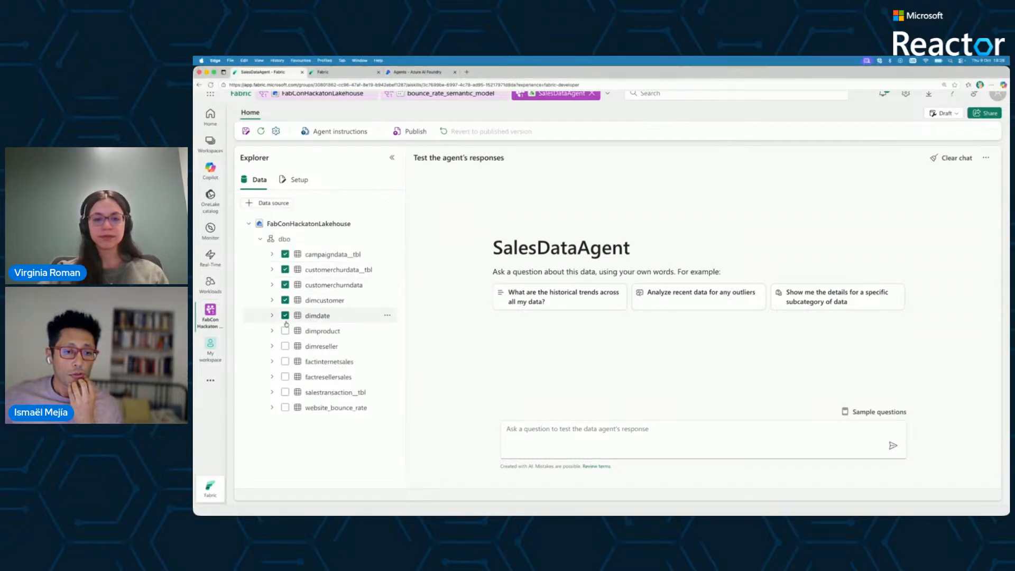
- Check the columns of campaigndata__tbl, and select the dimproduct, dimreseller, factinternetsales, factresellersales, salestransaction__tbl and website_bounce_rate tables for the agent
left_click(272, 254)
left_click(272, 255)
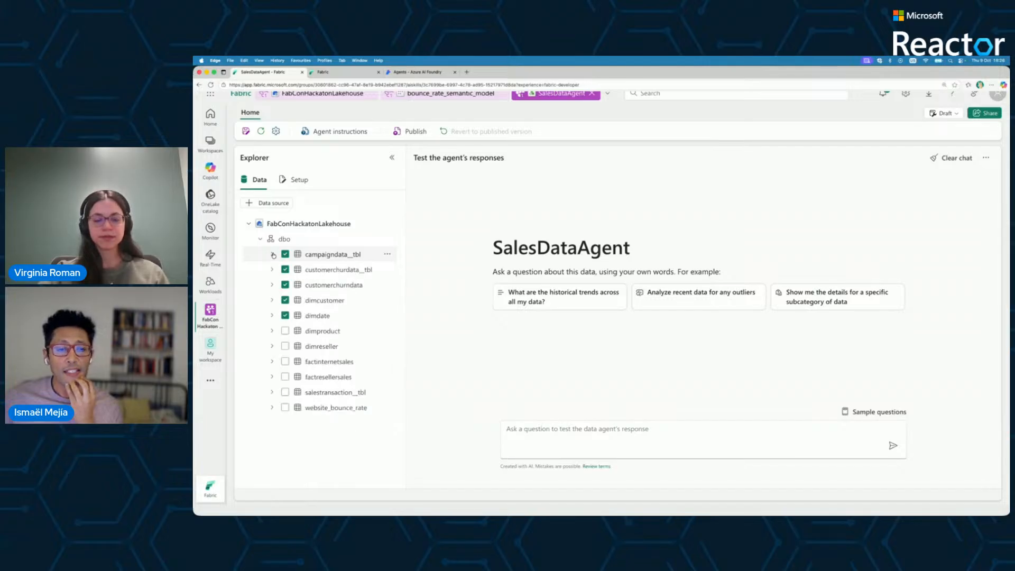
left_click(273, 255)
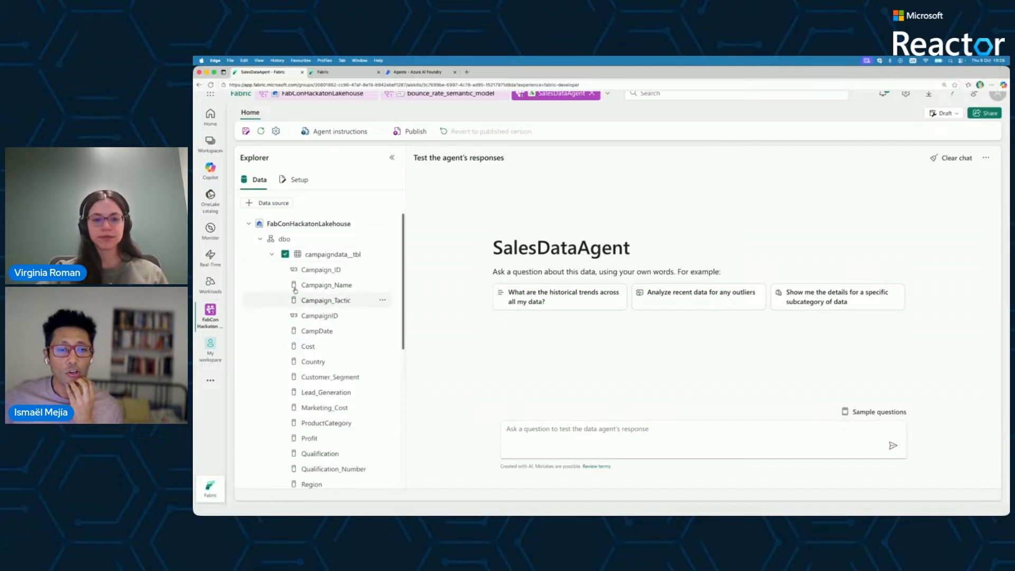
left_click(273, 254)
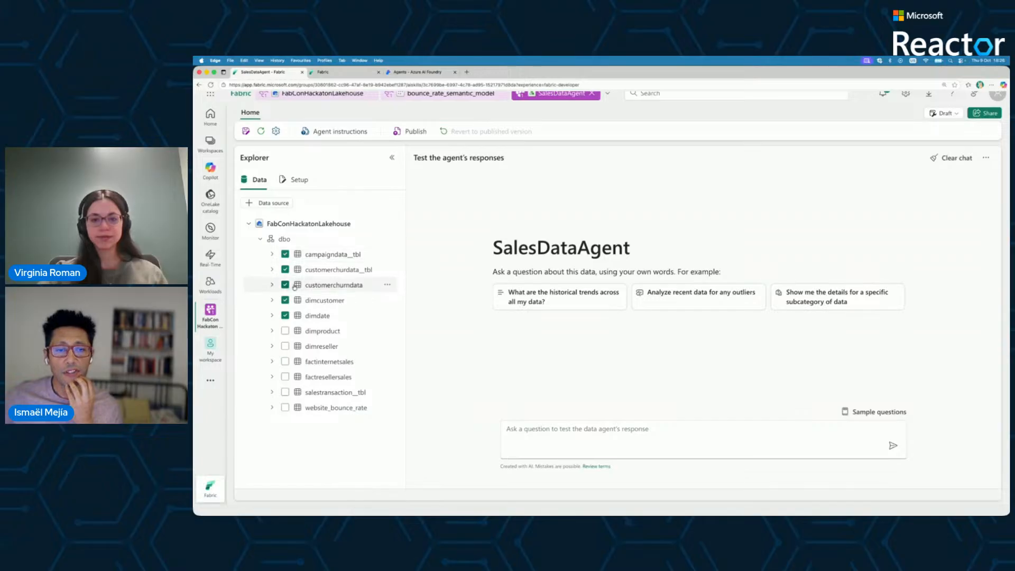
left_click(285, 331)
left_click(285, 346)
left_click(285, 361)
left_click(285, 376)
left_click(285, 392)
left_click(285, 407)
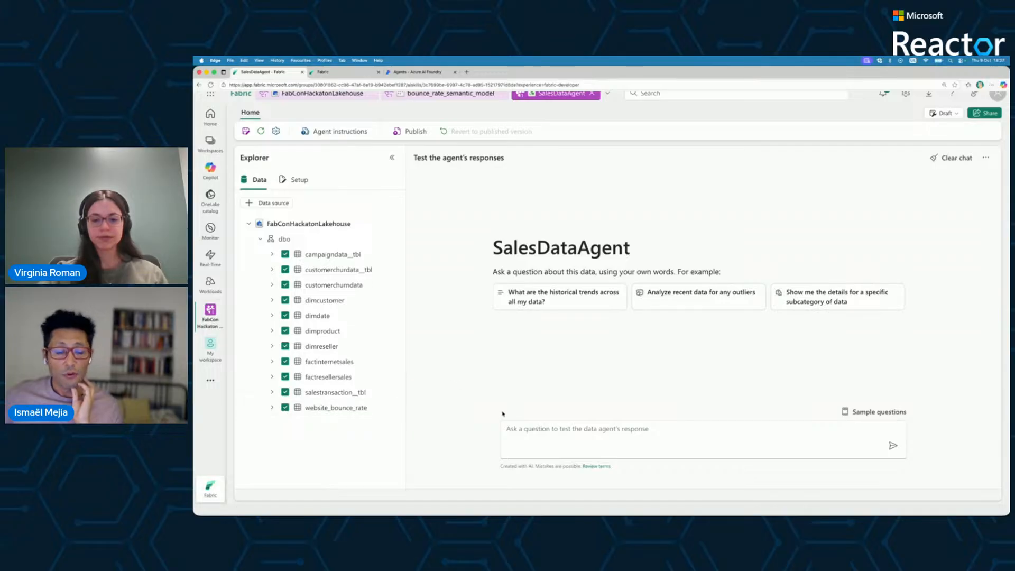
- Ask the data agent "What is the most sold product?" and expand the answer's completed step to show its SQL query
left_click(529, 428)
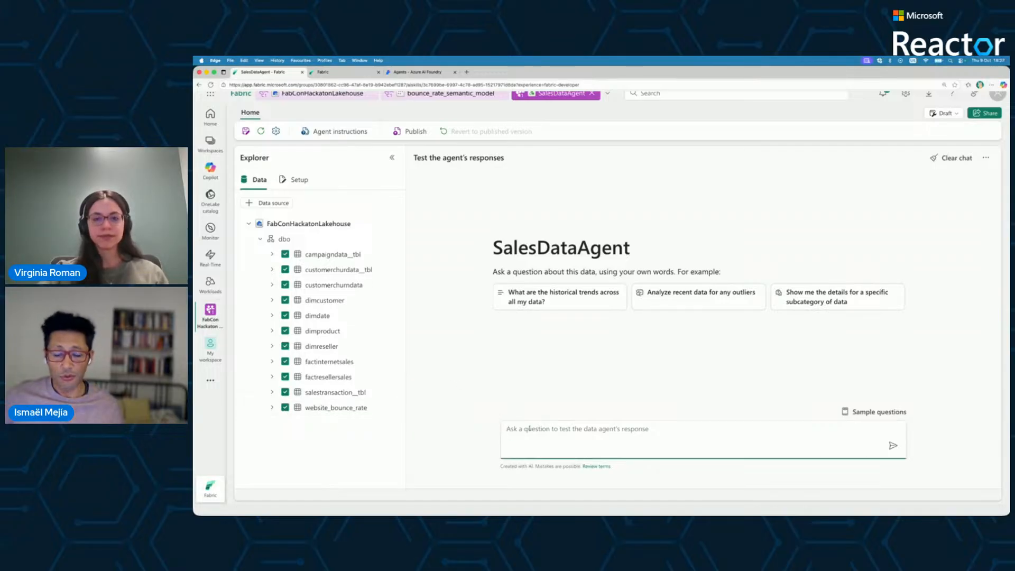
type("What is the most sold product?")
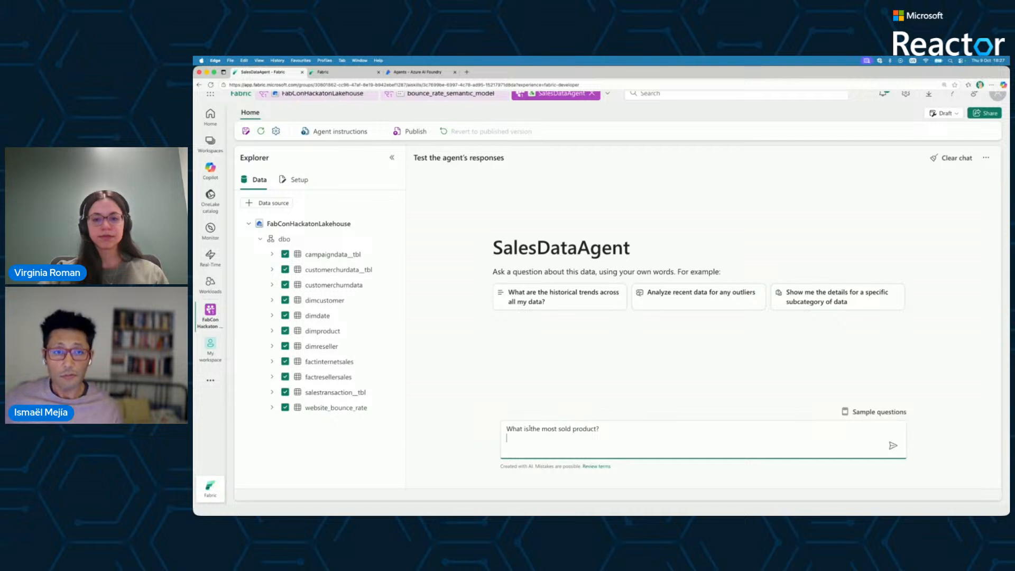
key("Return")
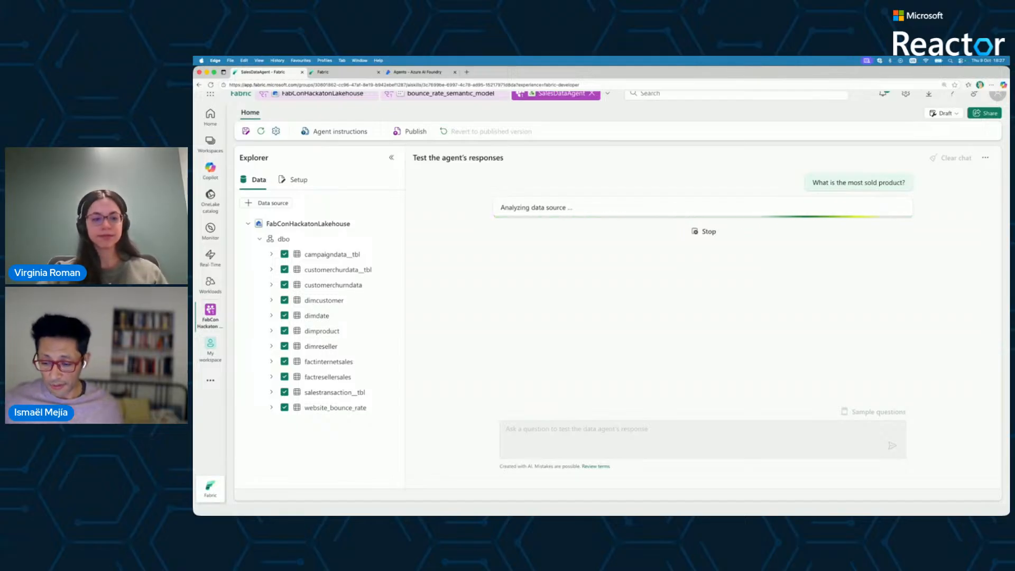
key("super+Tab")
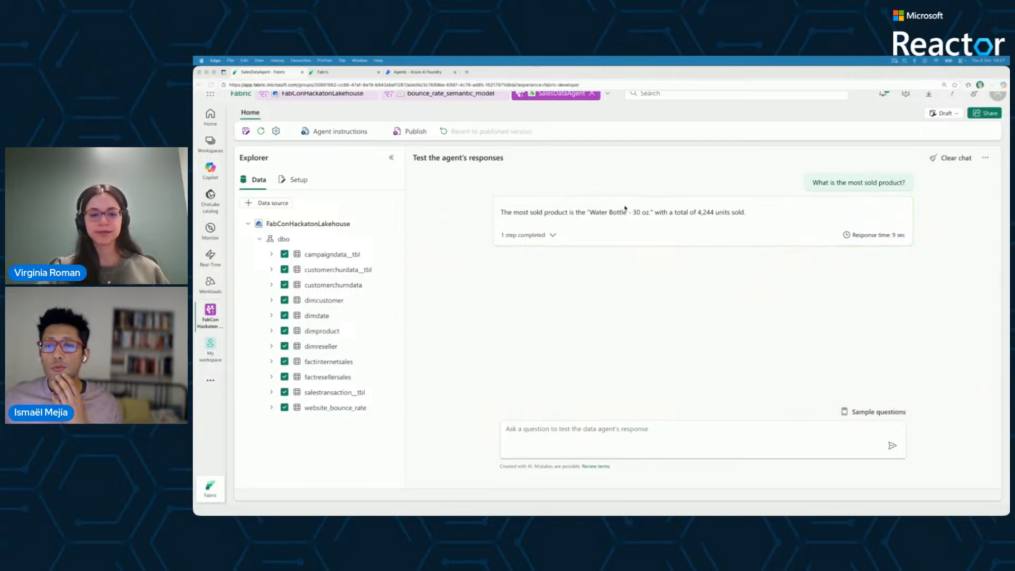
left_click(554, 236)
left_click(554, 234)
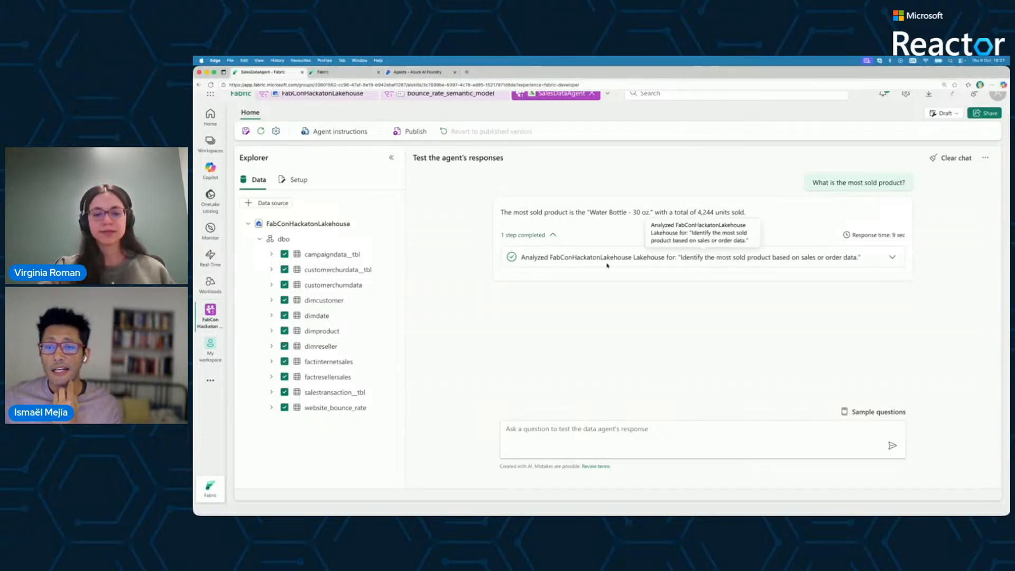
left_click(893, 258)
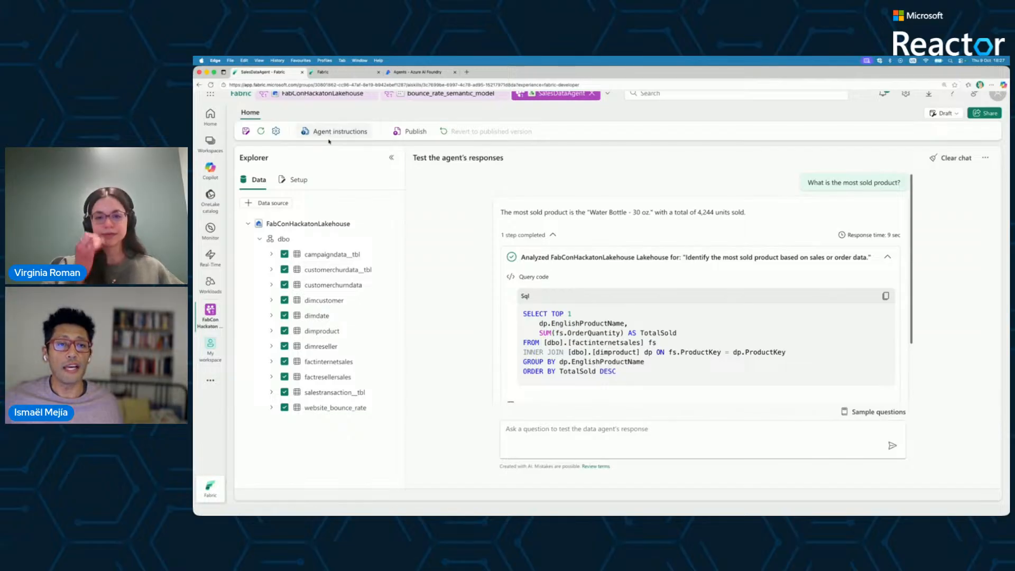
- Replace the agent instructions' placeholder with rules: "most sold" means total sales revenue, FactInternetSales is primary, and "revenue from leaving" customers uses CustomerChurdata__tbl
left_click(299, 181)
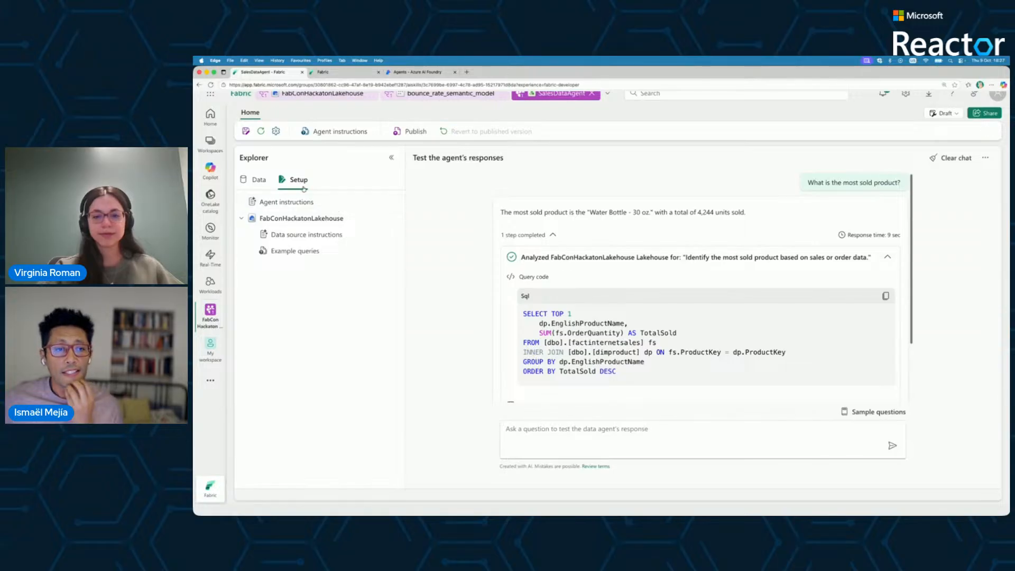
left_click(293, 203)
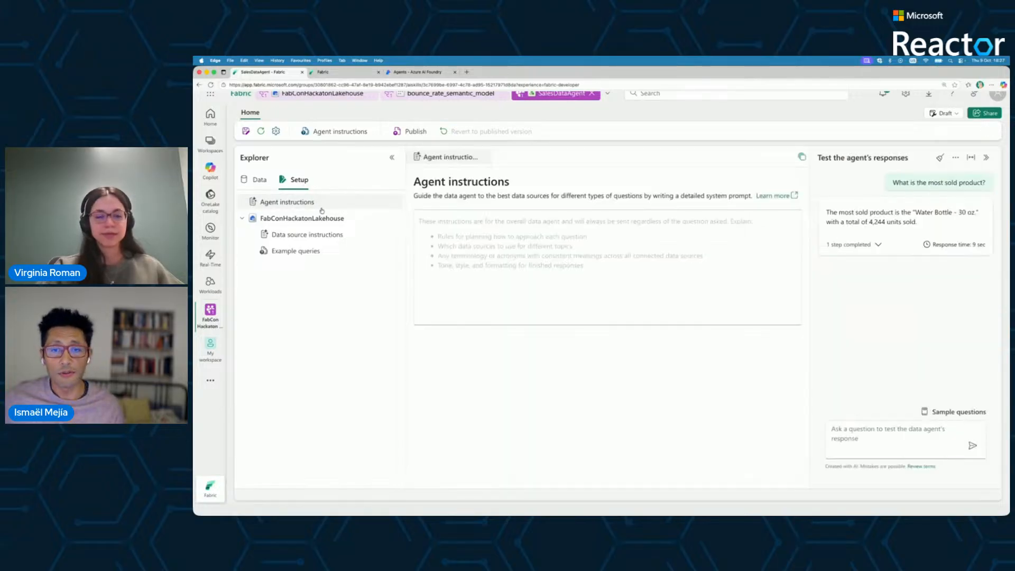
left_click(454, 221)
left_click_drag(466, 301, 372, 236)
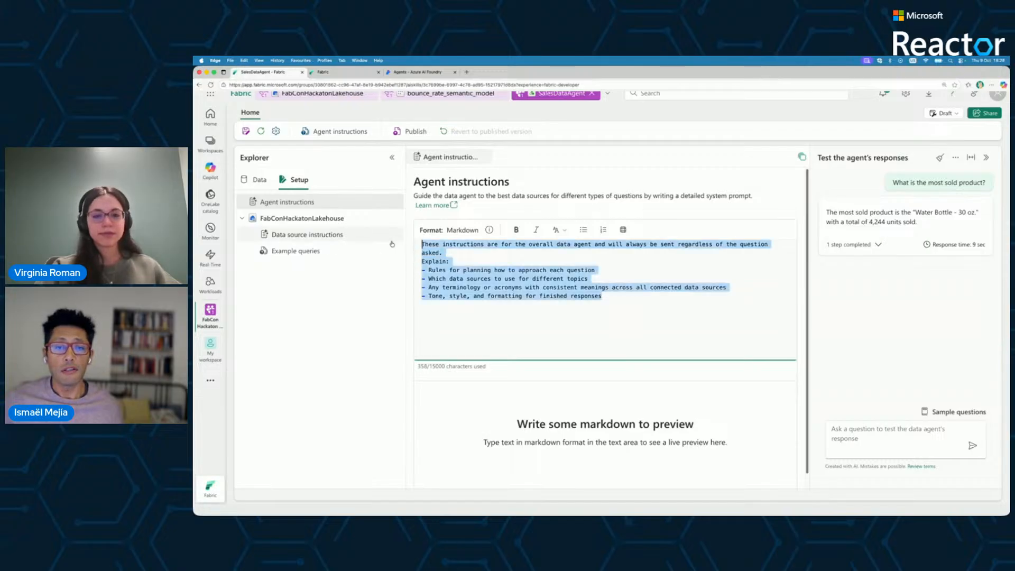
type("Whenever I ask about \"the most sold\" products or items, the metric of interest is total sales revenue and not order quantity. The primary table to use is FactInternetSales. Only use FactResellerSales if explicitly asked about resales or when asked about total sales. Whenever I ask about \"revenue from leaving\" customers, the primary table to use is the CustomerChurdata__tbl and suggest one actionable retention strategy.")
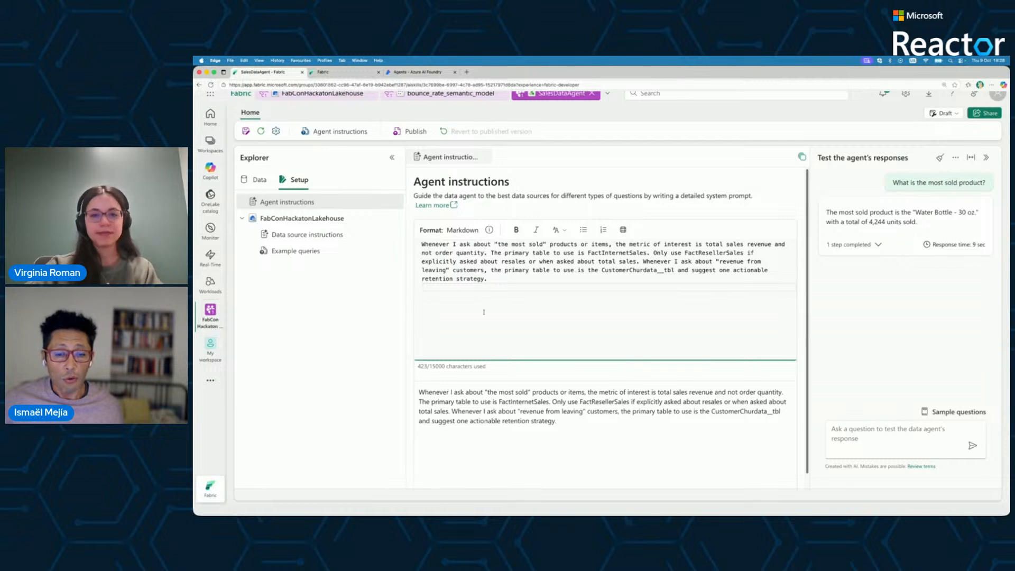
- Copy the rules text from the agent instructions and undo its entry there
key("super+a")
key("super+c")
key("super+z")
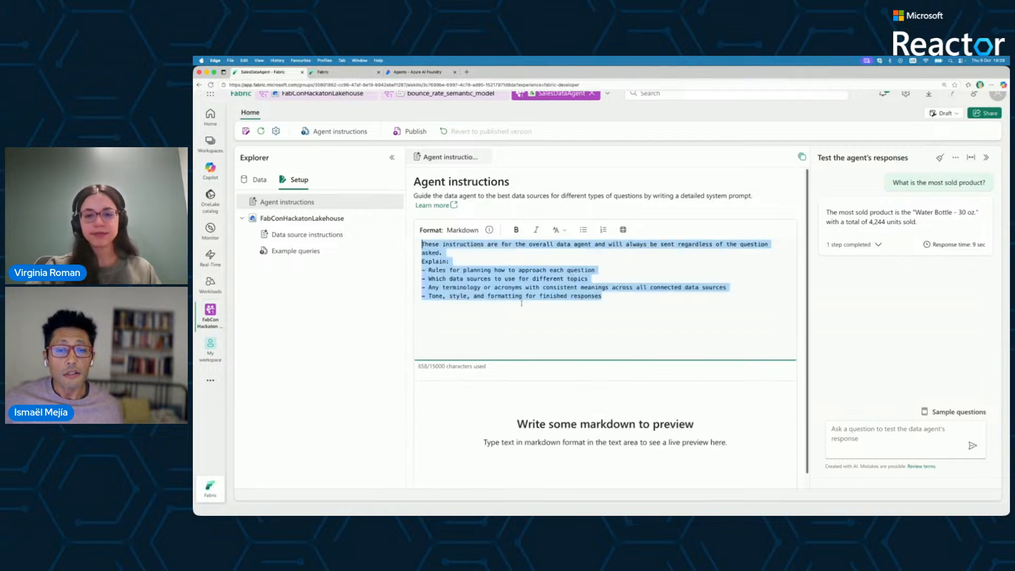
key("super+v")
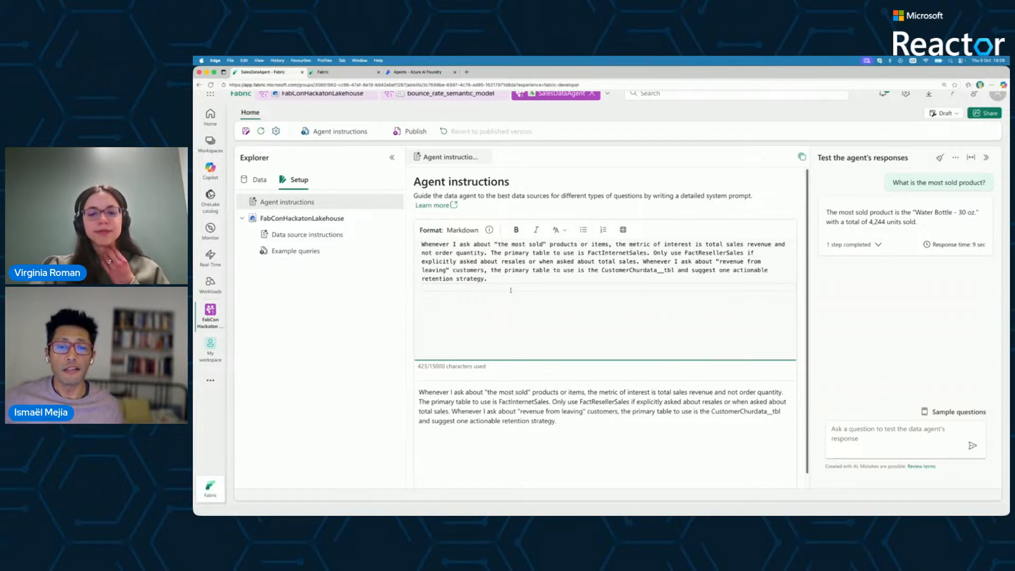
key("super+z")
- Replace the placeholder in FabConHackatonLakehouse's data source instructions with the copied rules on "most sold" products and "revenue from leaving" customers
left_click(358, 237)
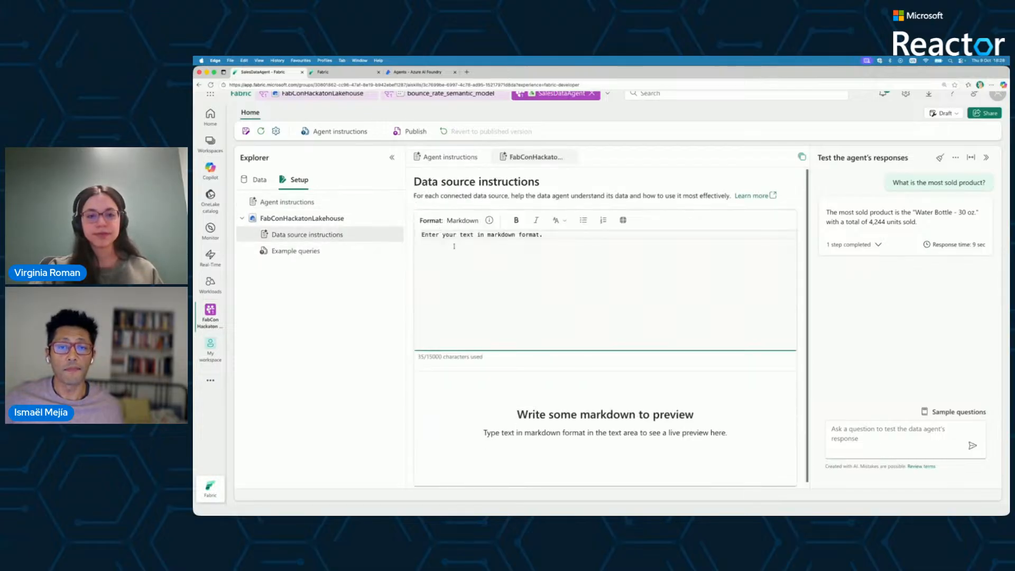
key("alt+shift+Left")
key("alt+shift+Left")
key("alt+shift+Left")
key("alt+shift+Left")
key("alt+shift+Left")
key("alt+shift+Left")
key("super+v")
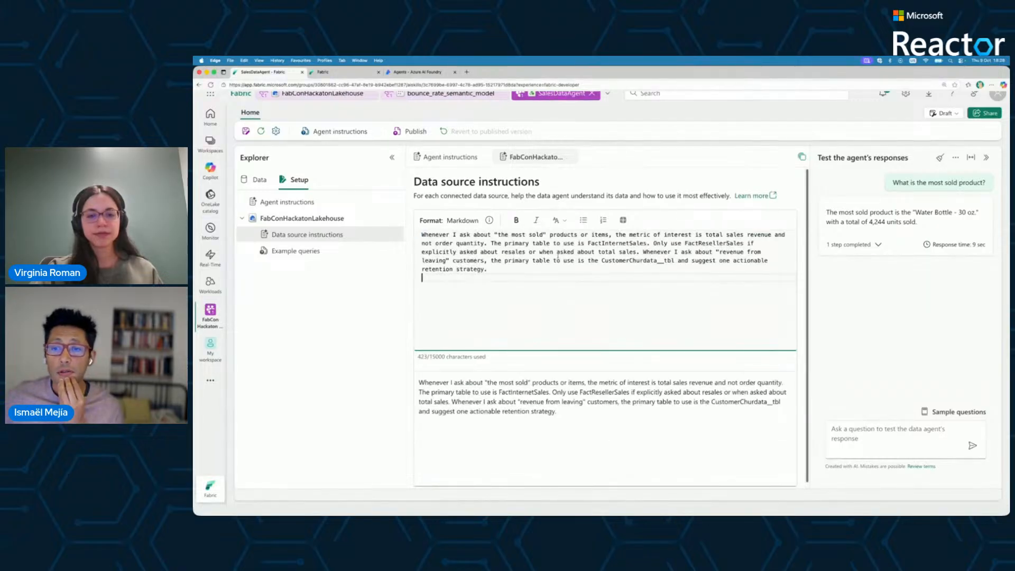
left_click(397, 293)
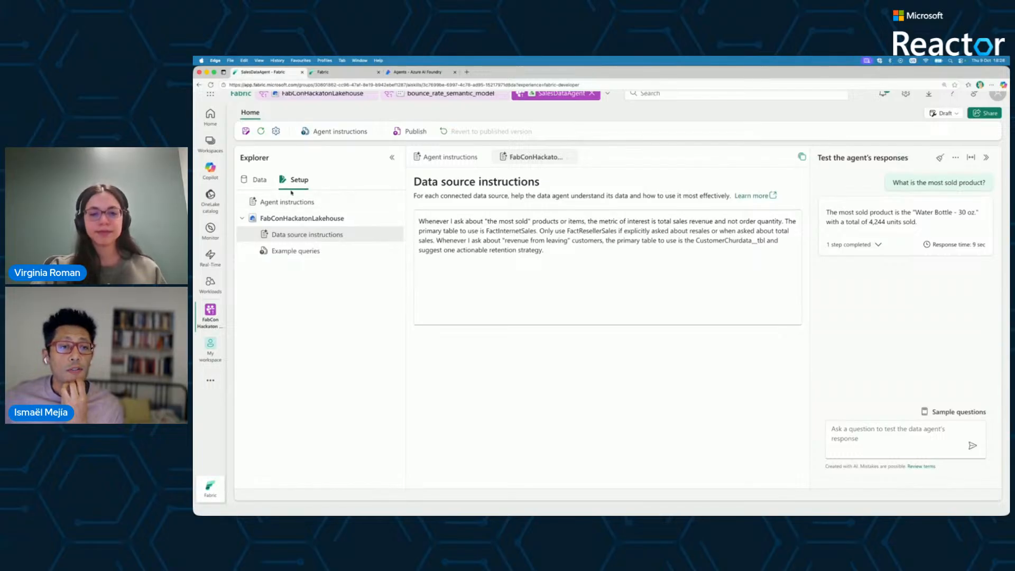
- Ask the agent "What is the most sold product?" again, reusing the earlier question's text, and widen the test chat
left_click(261, 181)
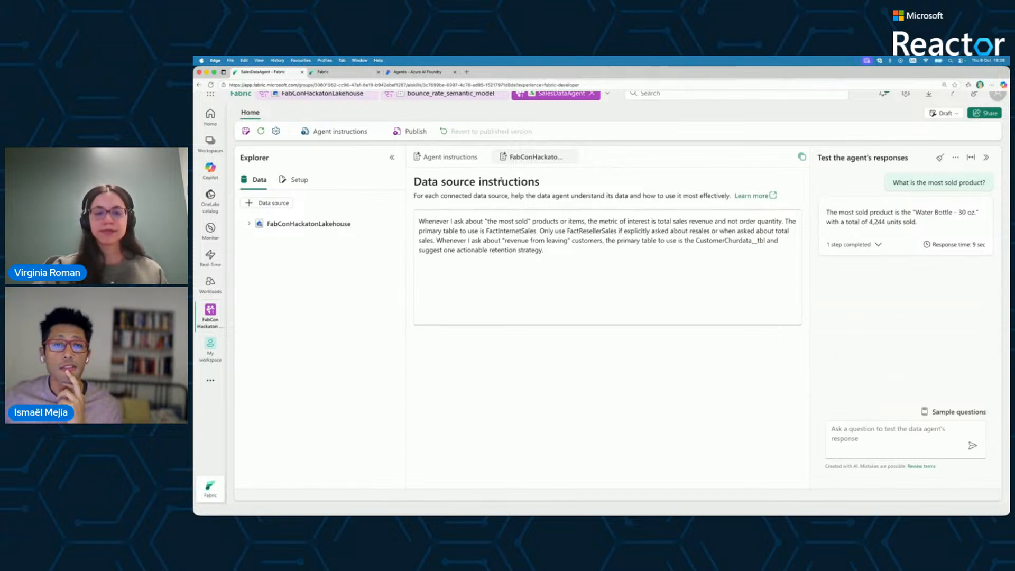
left_click(868, 439)
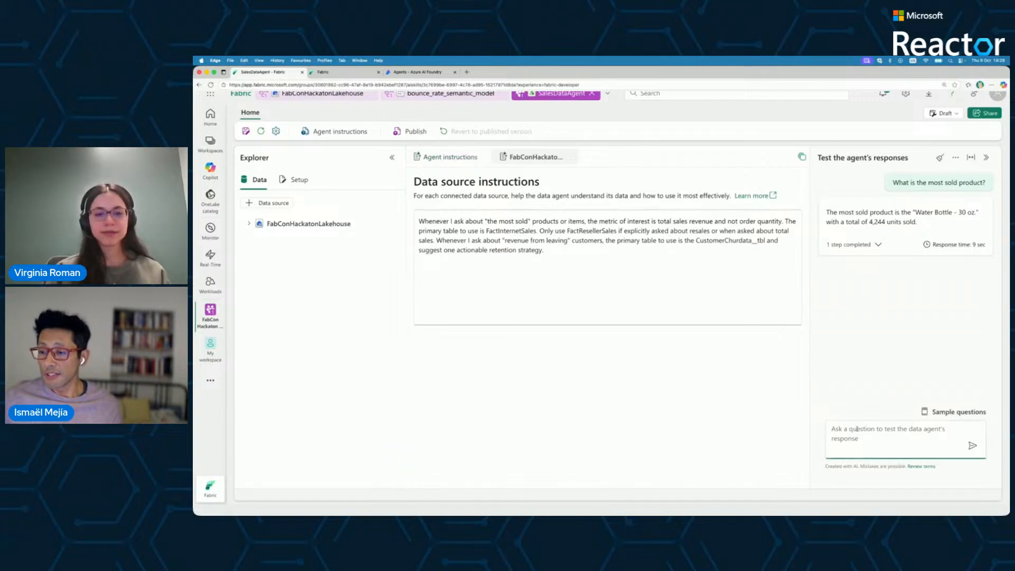
left_click_drag(890, 182, 990, 185)
key("super+c")
left_click(871, 427)
key("super+v")
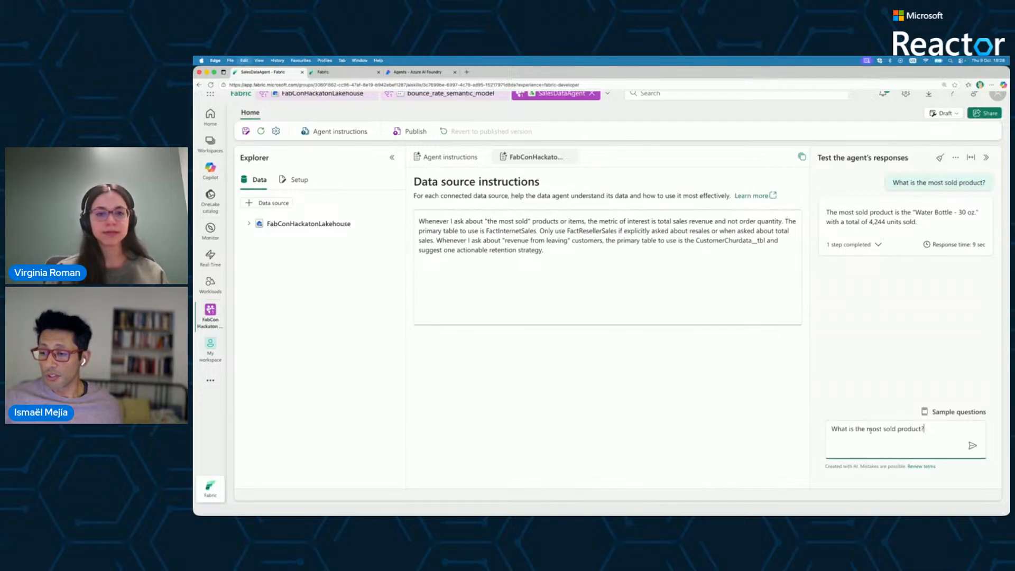
key("Return")
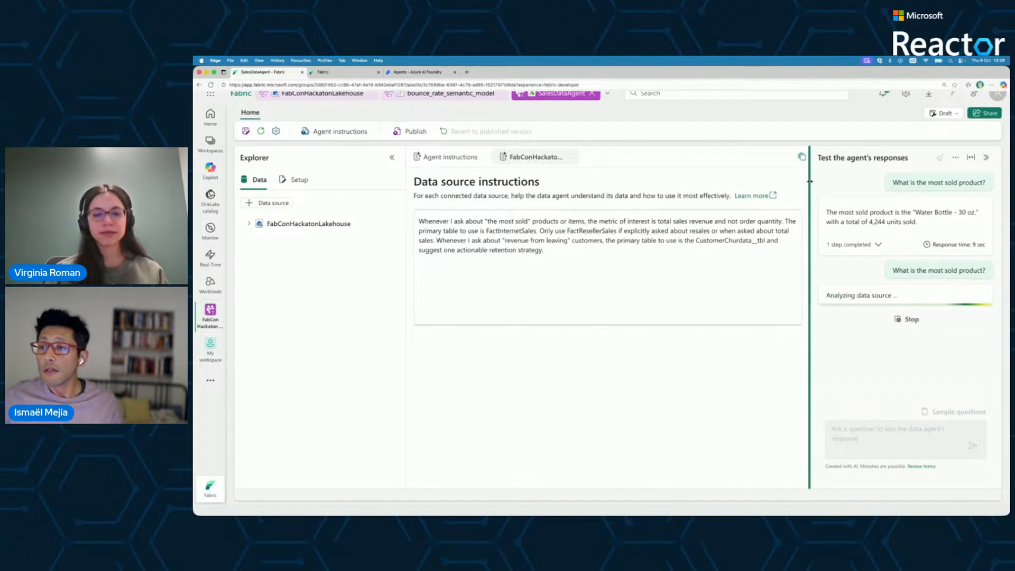
left_click_drag(806, 187, 650, 185)
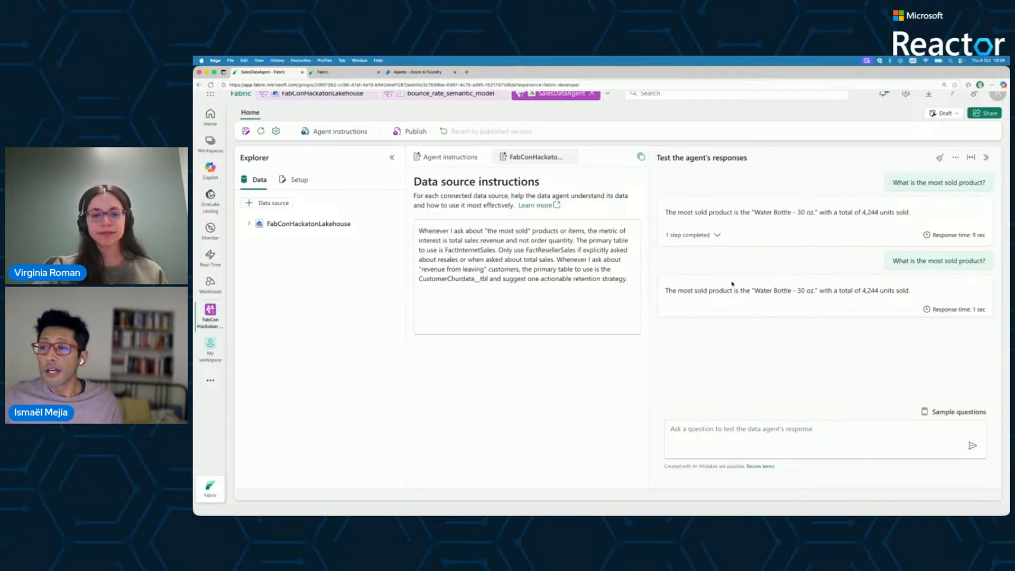
- Move the rules text from the data source instructions to the agent instructions, replacing the placeholder text there
left_click(538, 277)
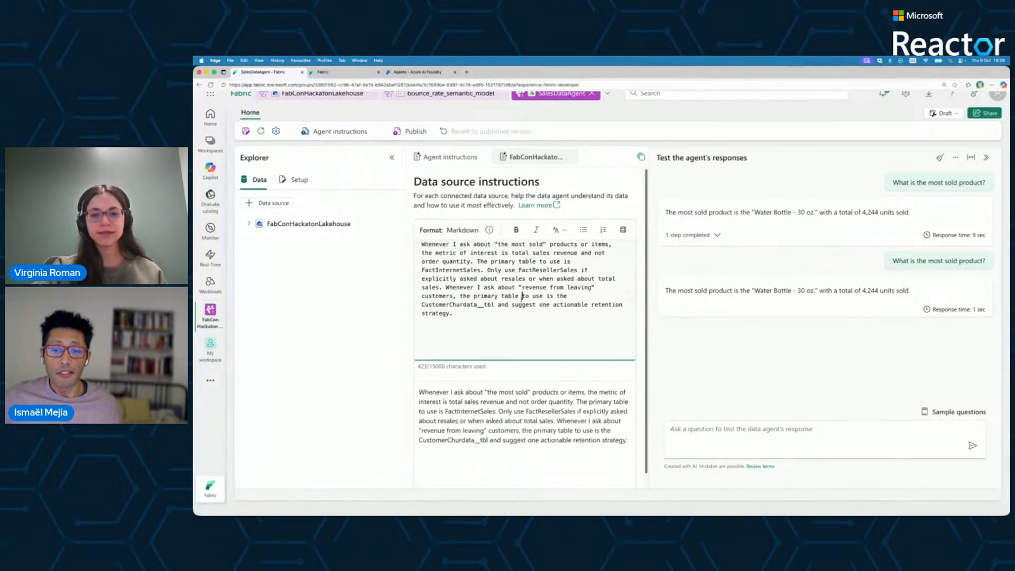
key("super+a")
key("super+c")
key("BackSpace")
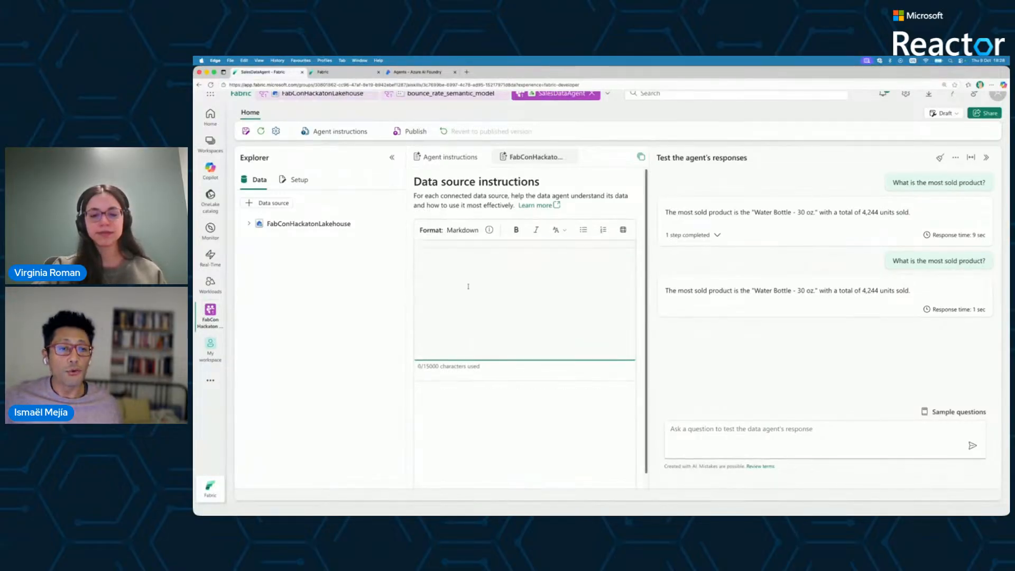
left_click(297, 180)
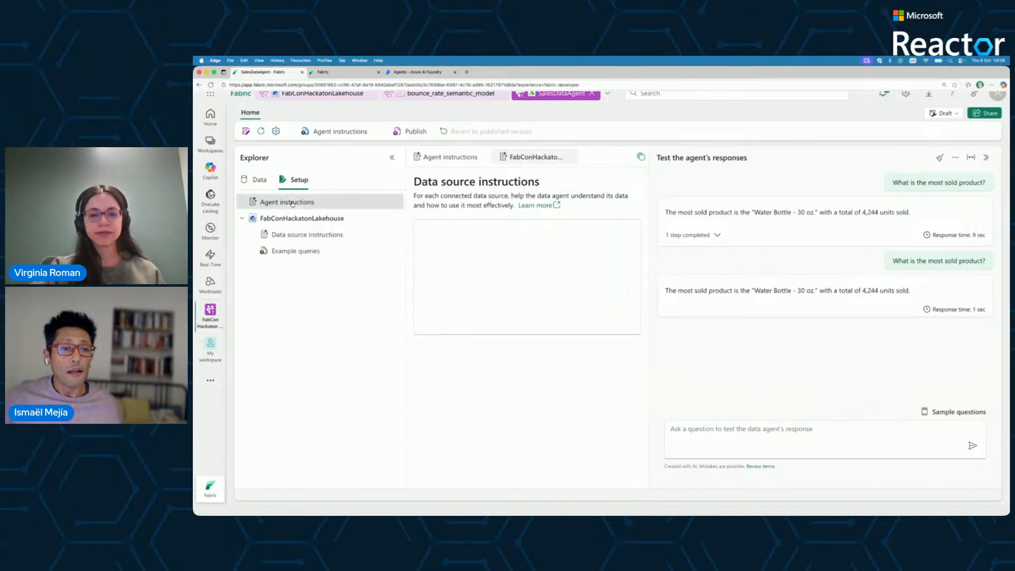
left_click(296, 202)
left_click(478, 290)
key("super+a")
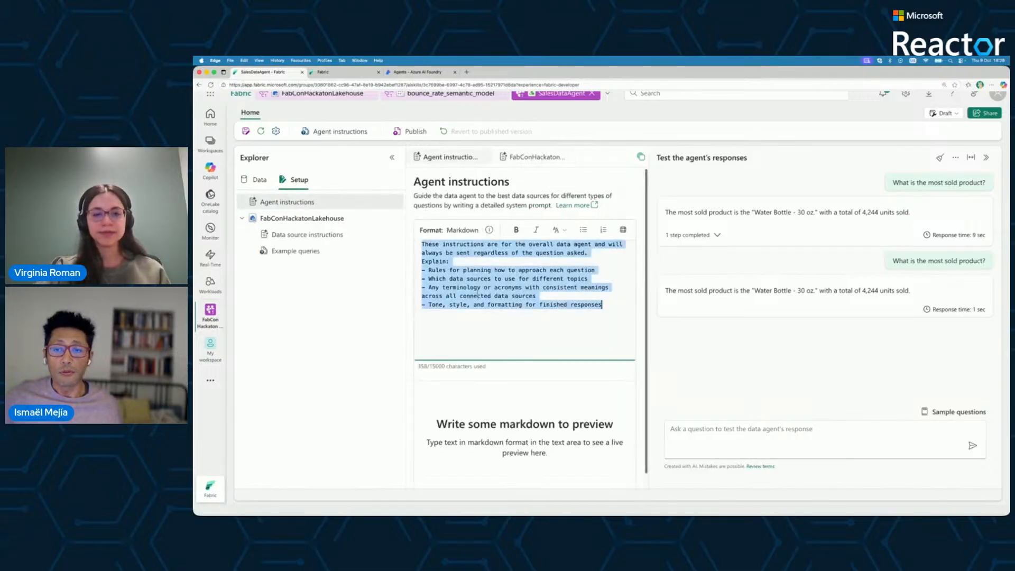
key("super+v")
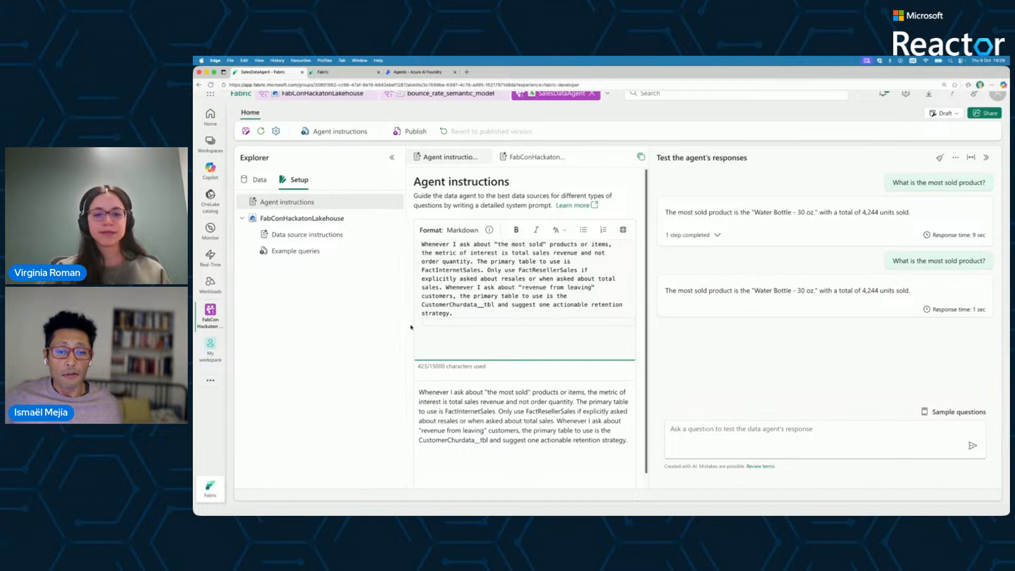
- Close the agent instructions and data source instructions pages, leaving only the test chat open
left_click(450, 157)
left_click(484, 157)
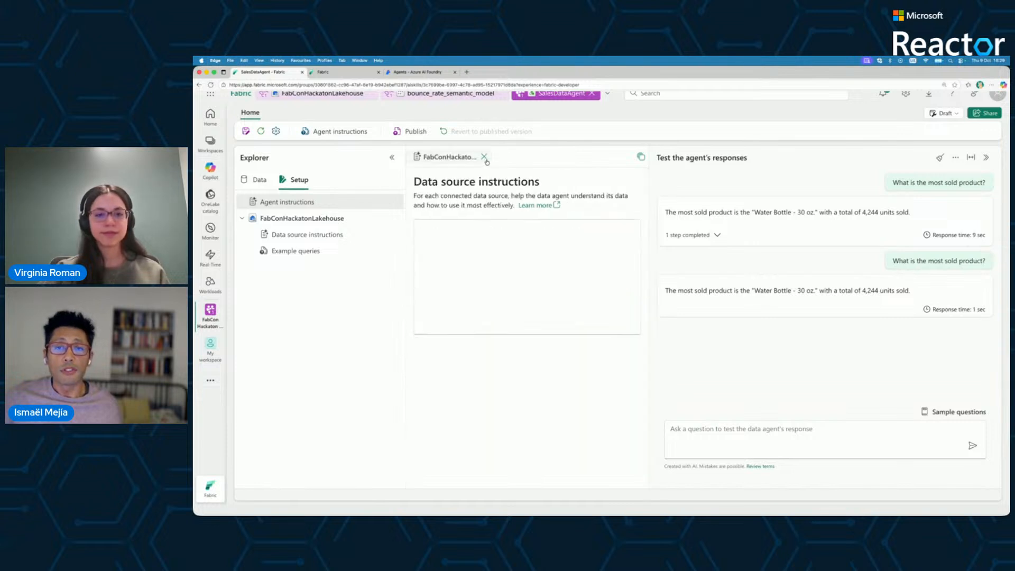
left_click(484, 158)
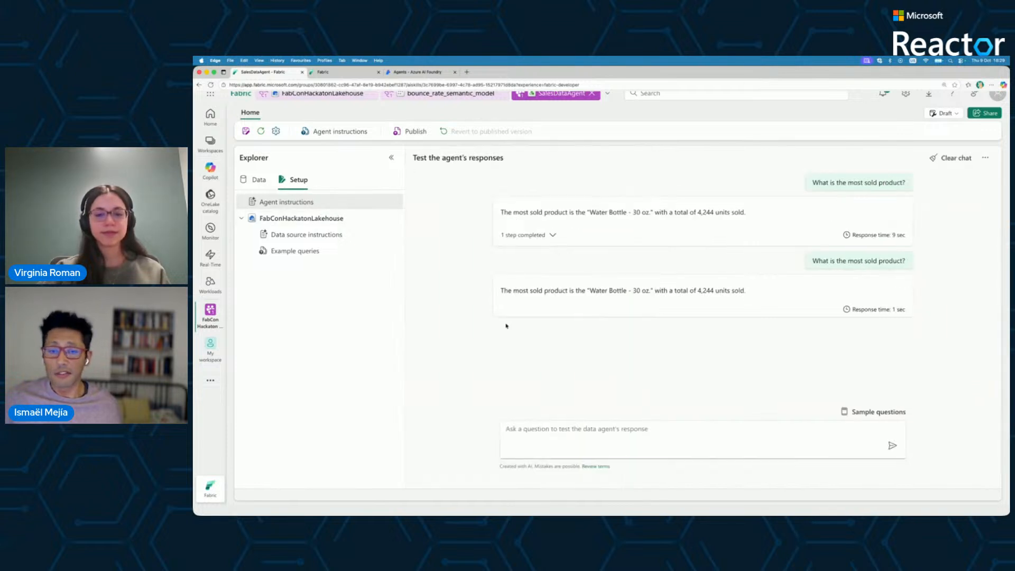
- Repeat the question "What is the most sold product?" under the new agent instructions and expand the SQL query behind the latest answer
left_click(594, 428)
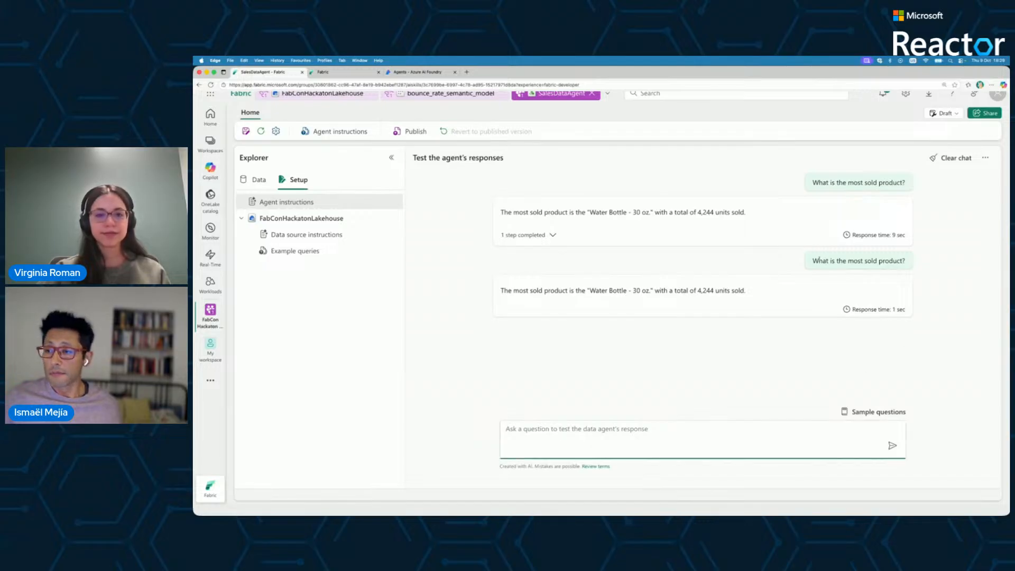
left_click_drag(813, 261, 908, 263)
key("super+c")
left_click(623, 446)
key("super+v")
key("Return")
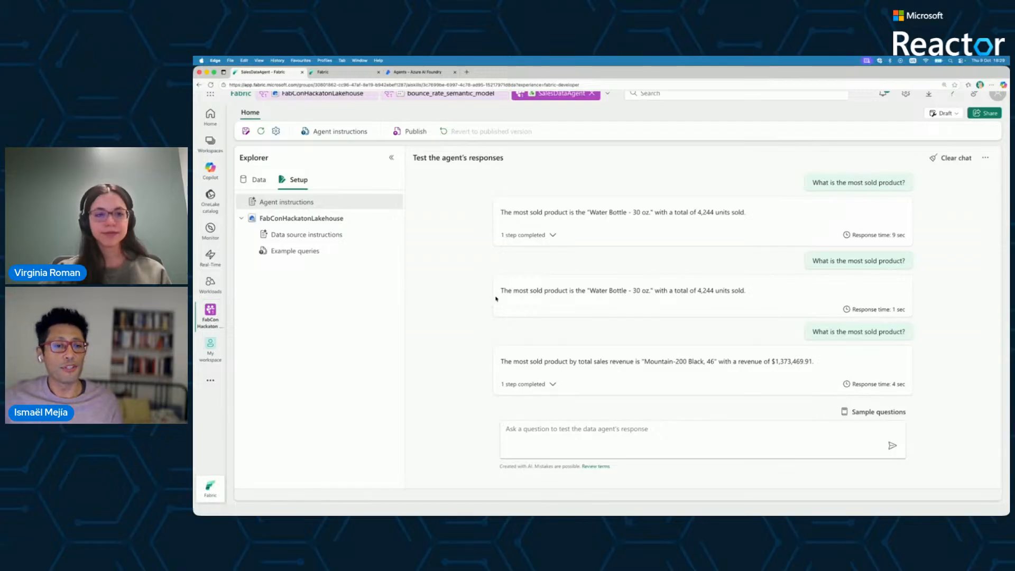
left_click(552, 384)
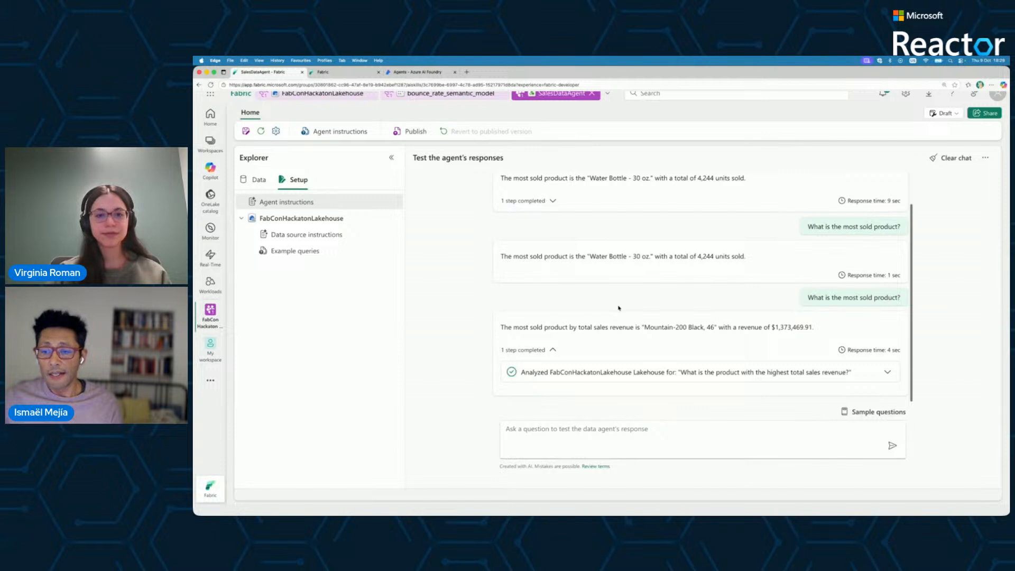
left_click(888, 372)
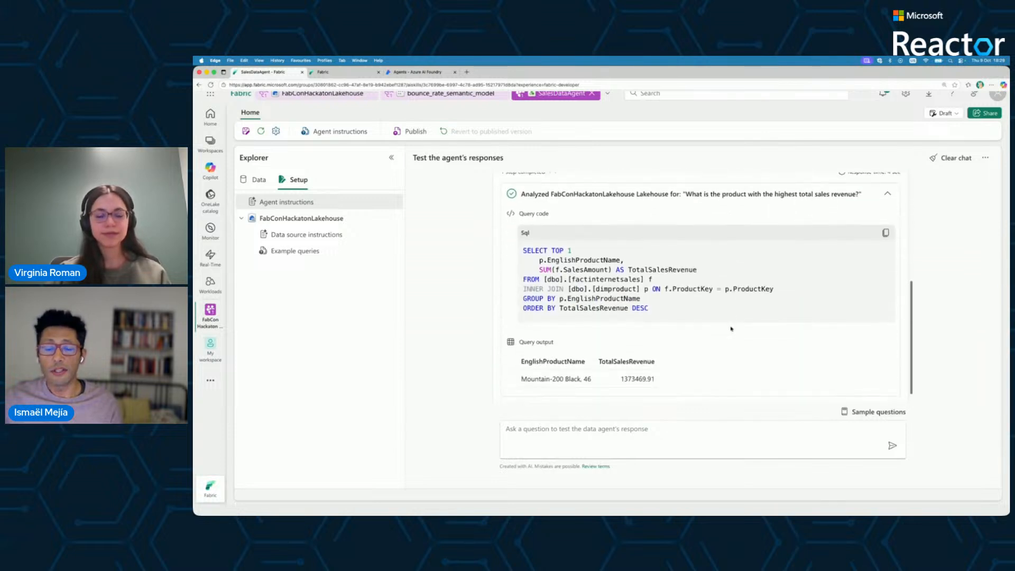
- Review the agent instructions, the data source instructions and the example queries of FabConHackatonLakehouse
left_click(331, 204)
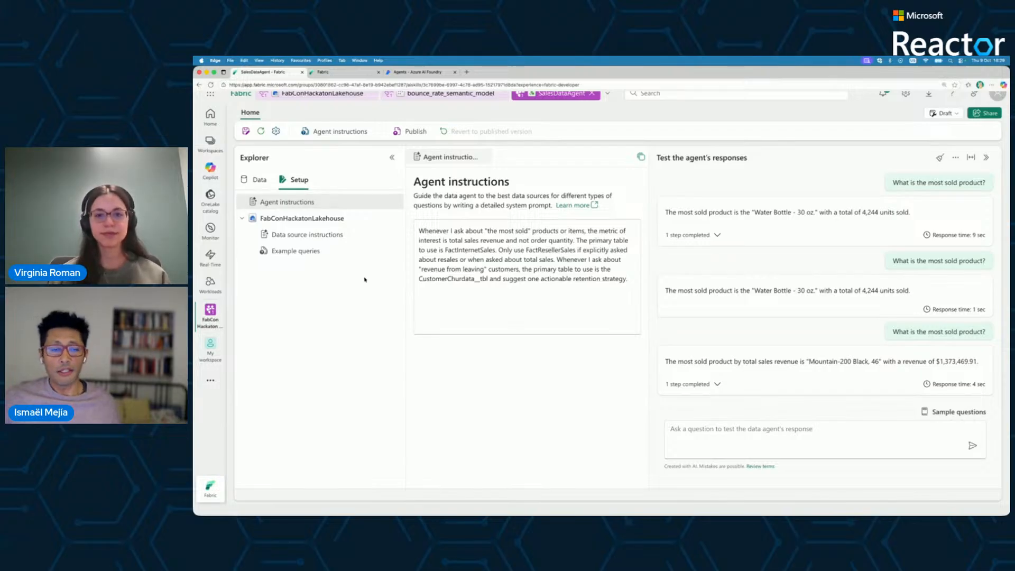
left_click(334, 242)
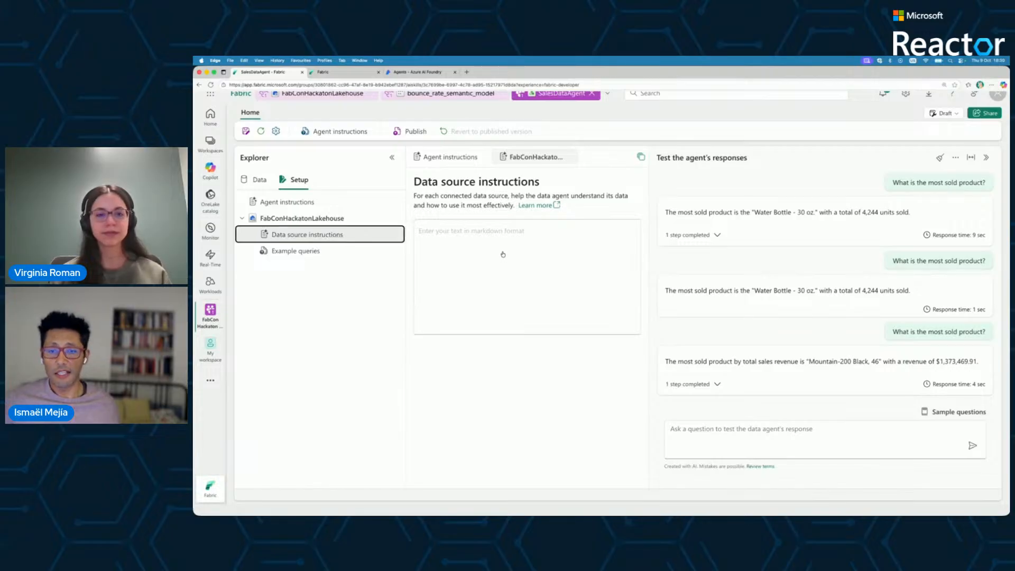
key("super+Tab")
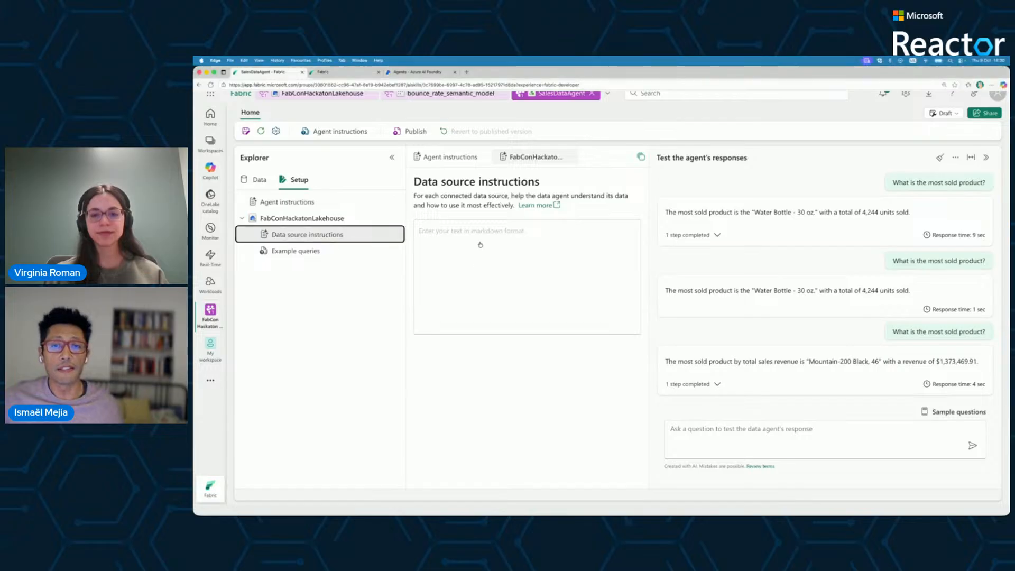
left_click(365, 252)
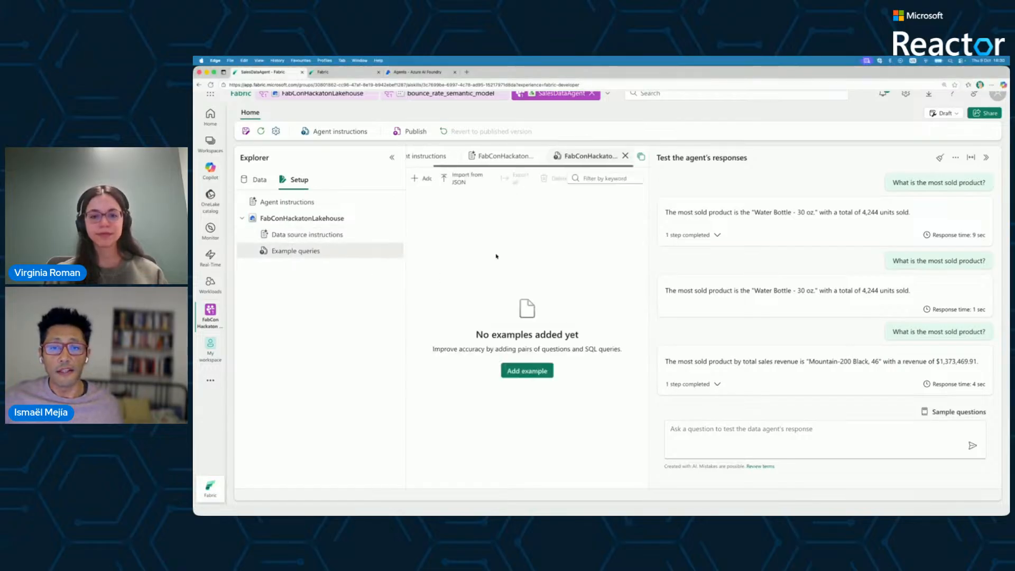
- Add an example query for the lakehouse with the question "How much revenue are we losing from leaving customers vs those who are staying?"
left_click(535, 371)
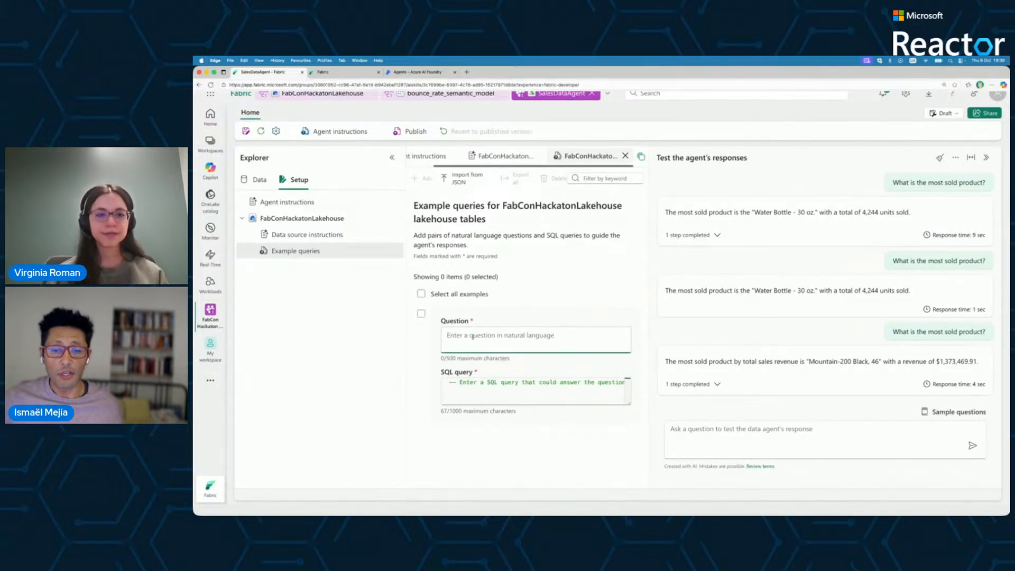
type("How much revenue are we losing from leaving customers vs those who are staying?")
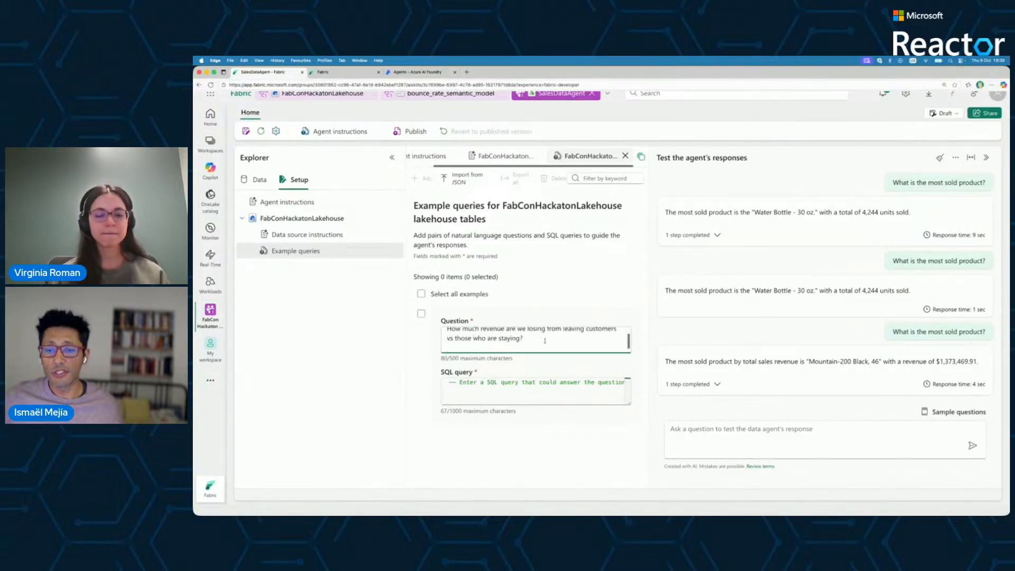
key("BackSpace")
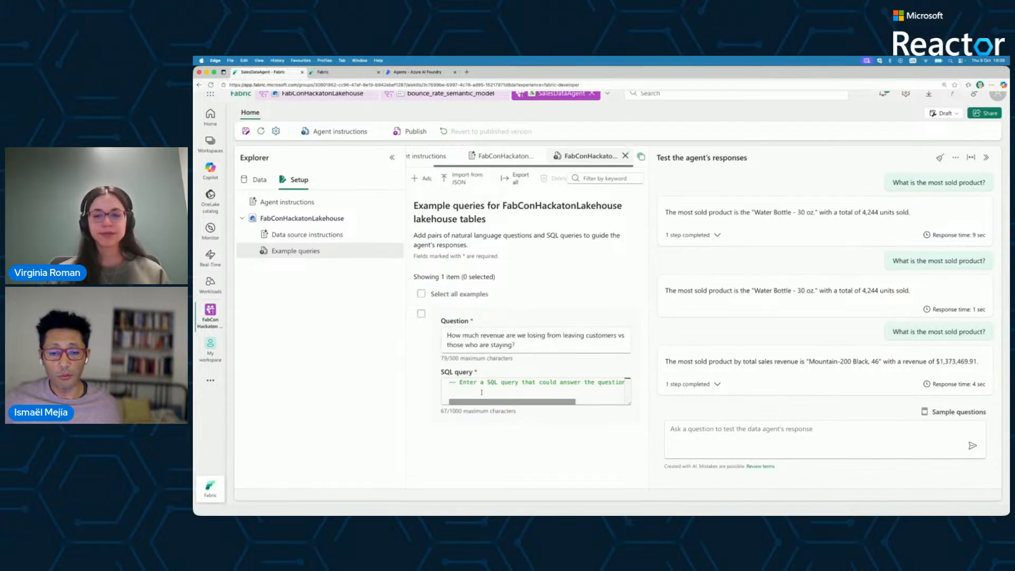
- Replace the example's placeholder SQL with the copied churn revenue query on StoreContract, grouped and ordered by StoreContract, and let it validate
key("super+a")
key("BackSpace")
key("super+Tab")
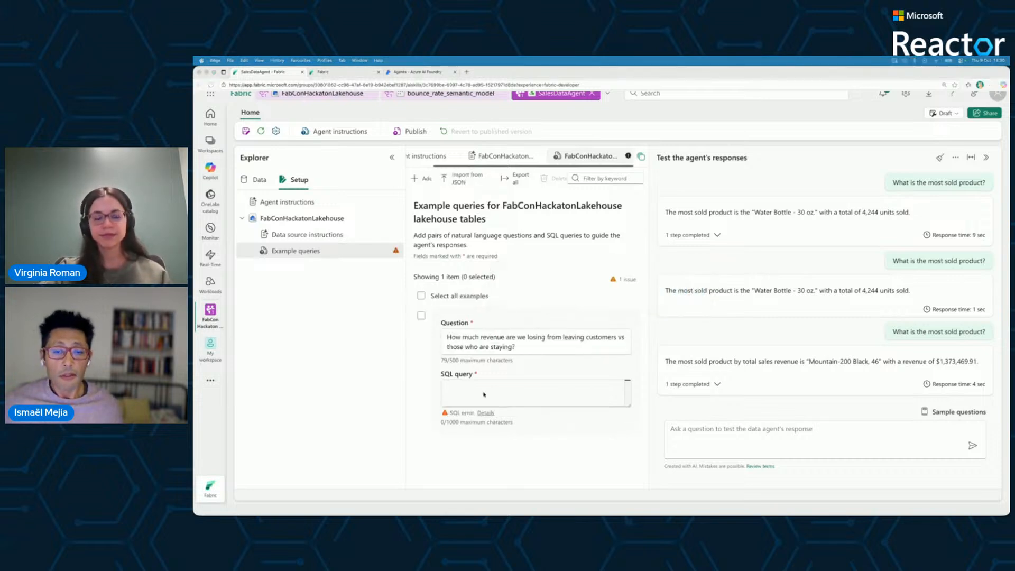
left_click(483, 406)
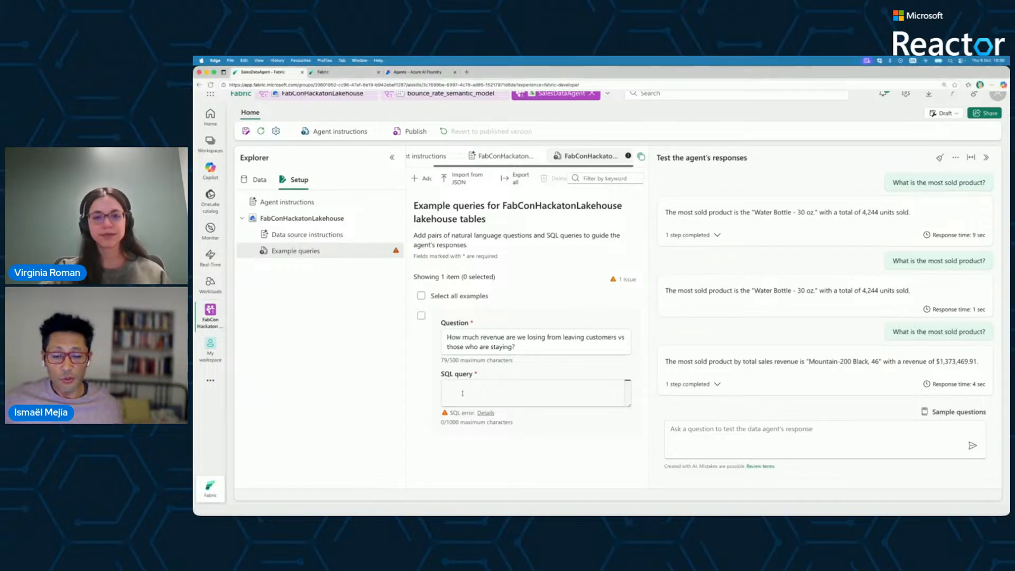
left_click(485, 413)
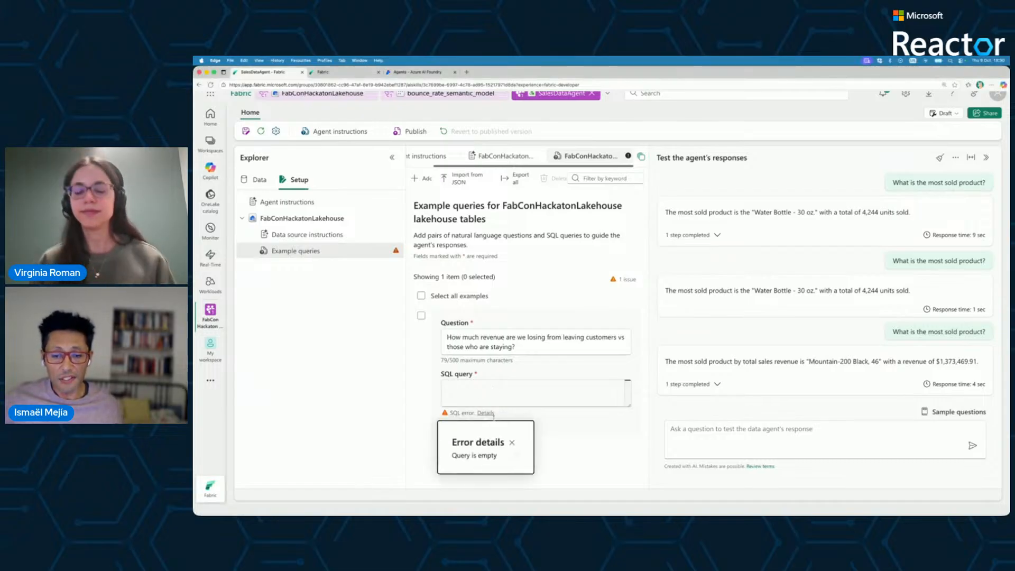
left_click(450, 394)
key("ctrl+v")
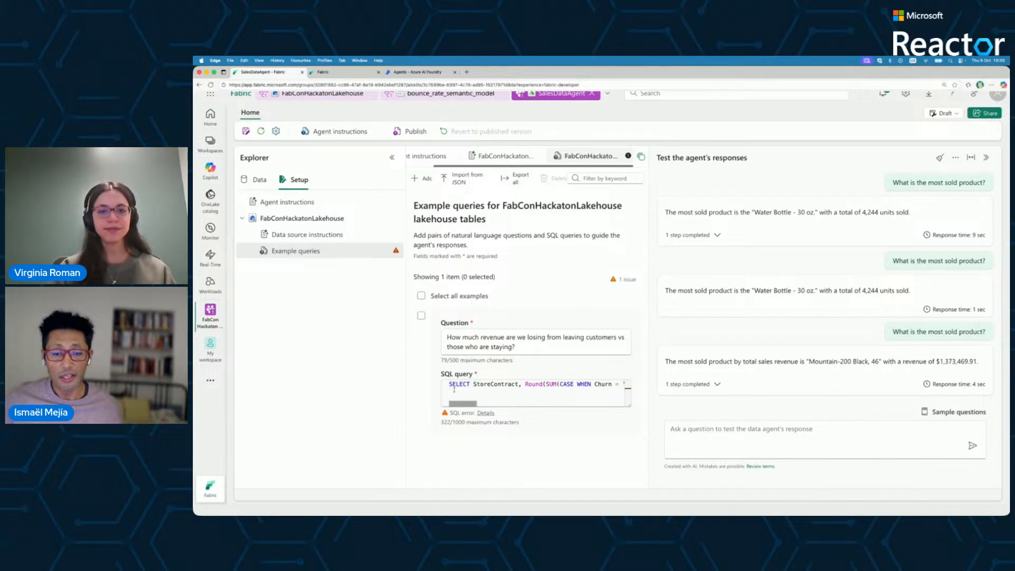
key("BackSpace")
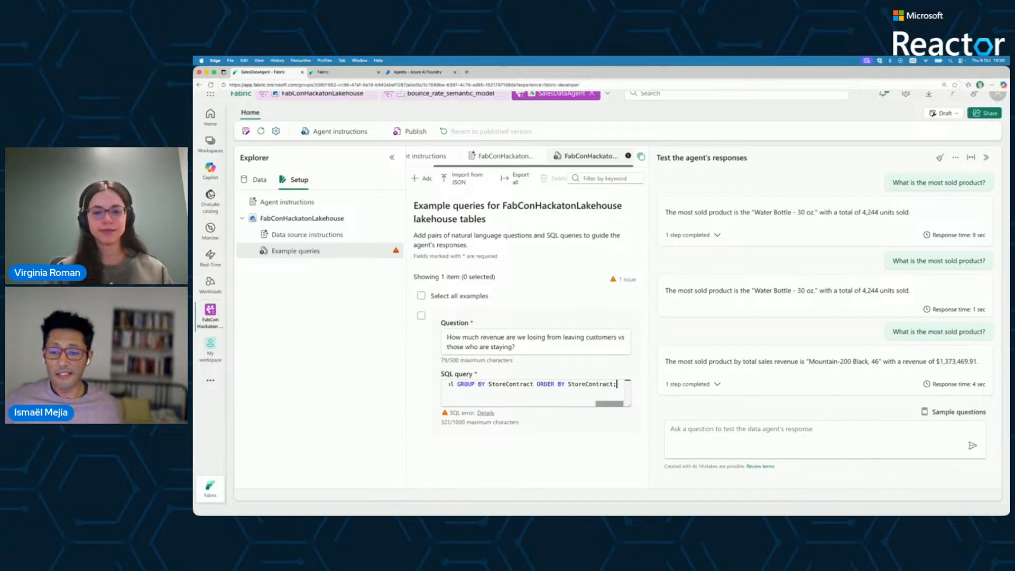
left_click(423, 317)
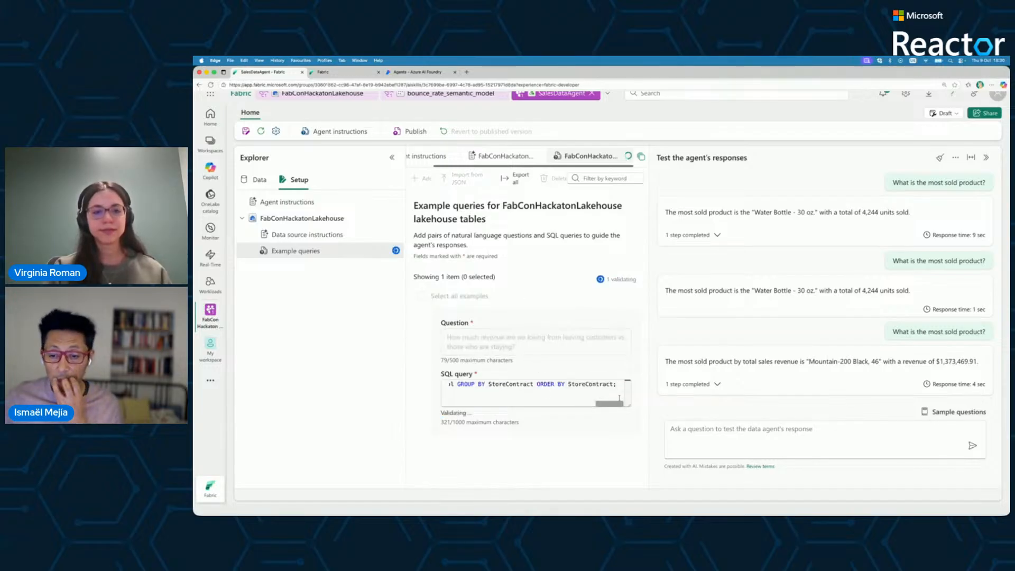
left_click_drag(583, 401, 458, 402)
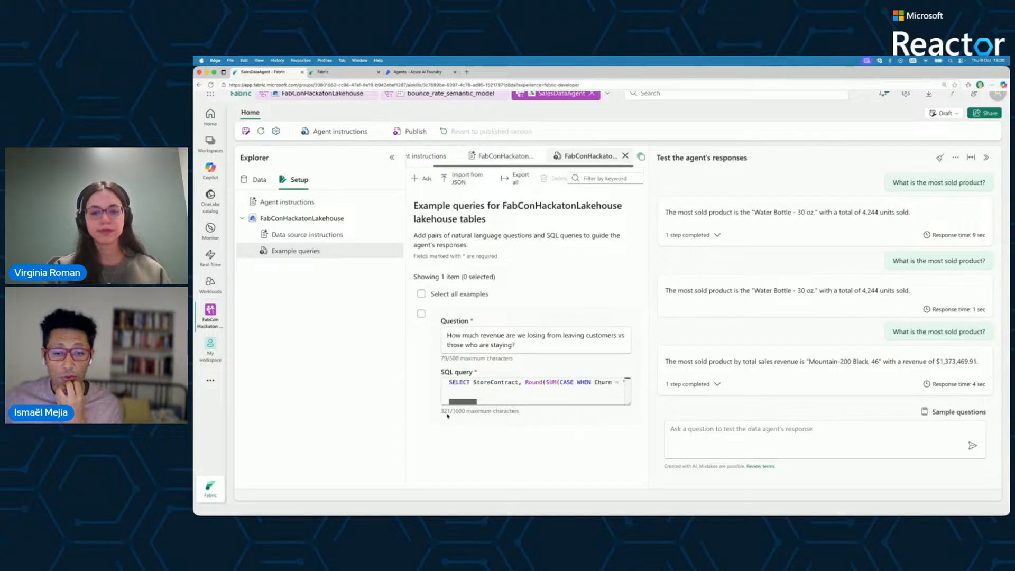
- Copy the example's question text and close all the configuration pages, leaving only the test chat open
left_click(421, 294)
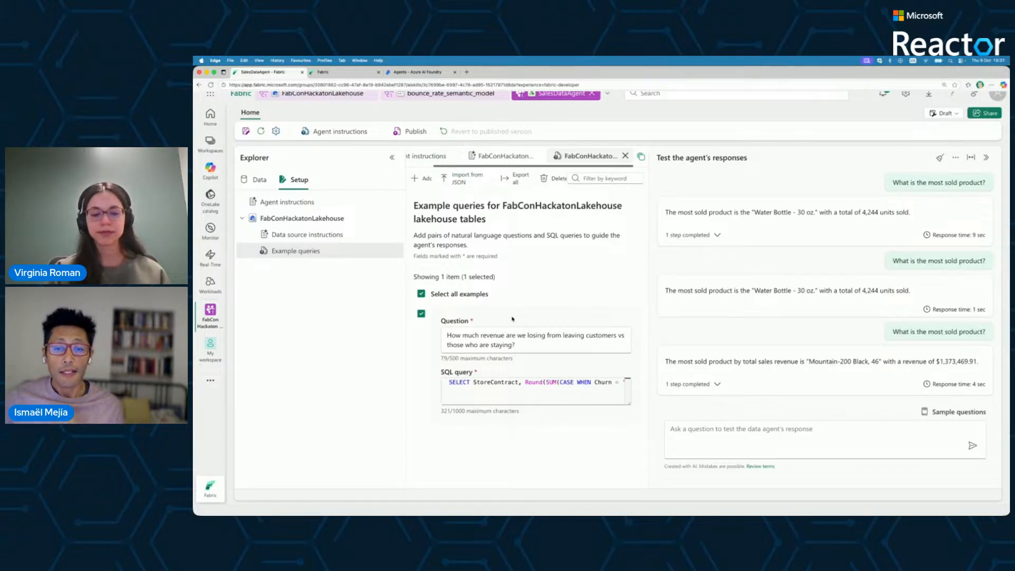
left_click_drag(525, 345, 448, 334)
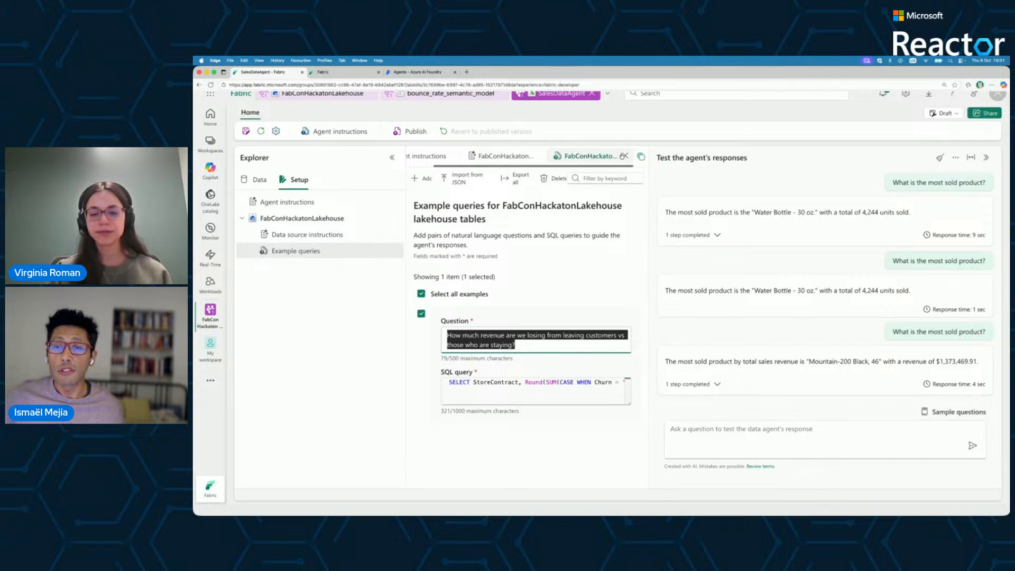
left_click(625, 156)
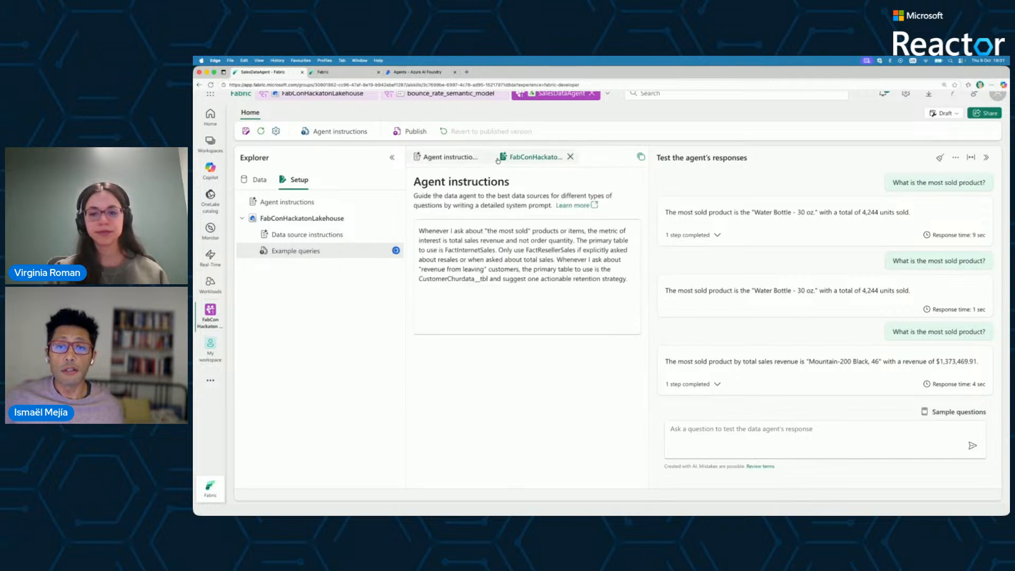
left_click(484, 157)
left_click(484, 157)
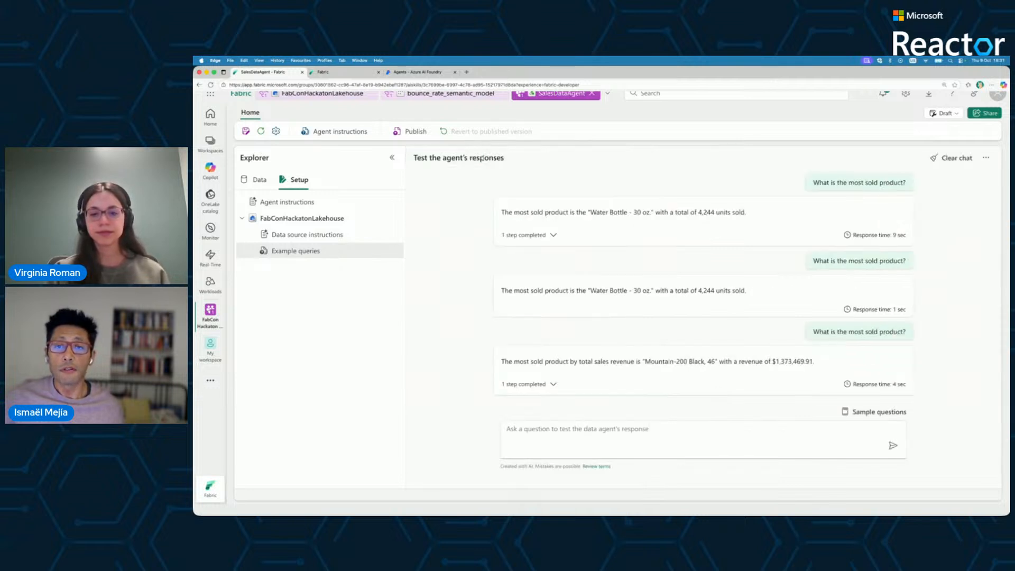
- Ask the agent "How much revenue are we losing from leaving customers vs those who are staying?" and expand the SQL query behind its answer
left_click(606, 430)
key("super+v")
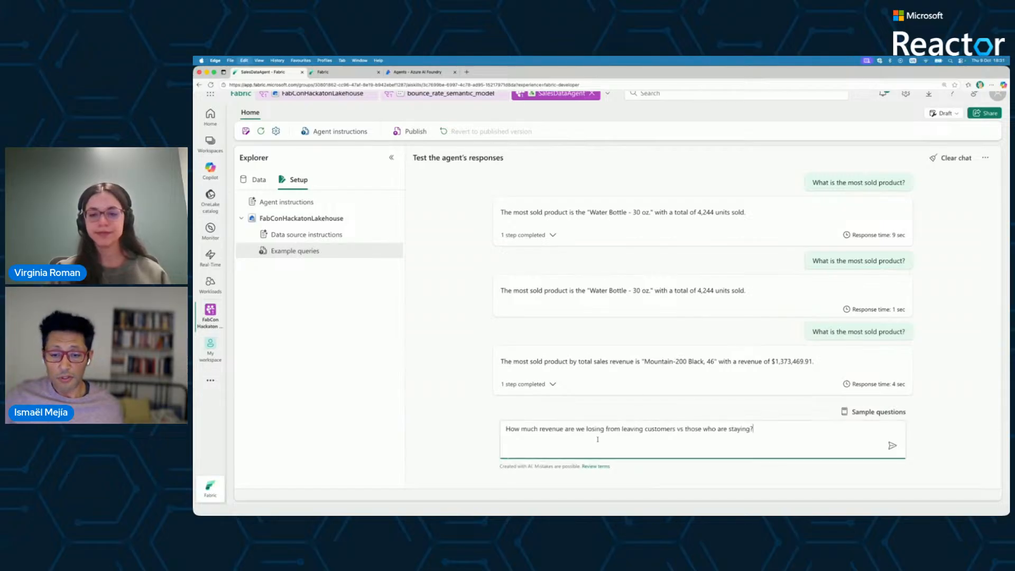
key("Return")
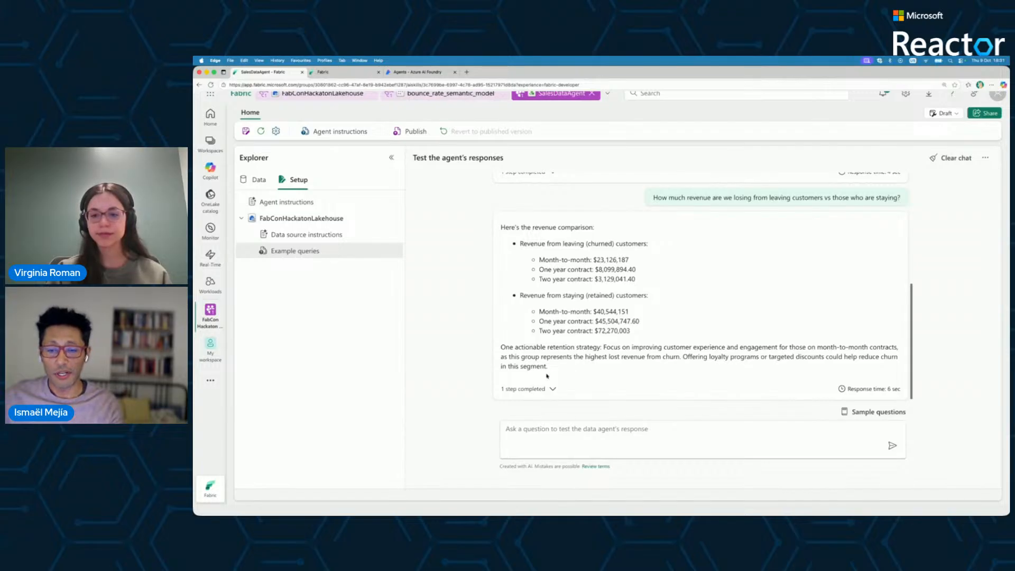
left_click(553, 390)
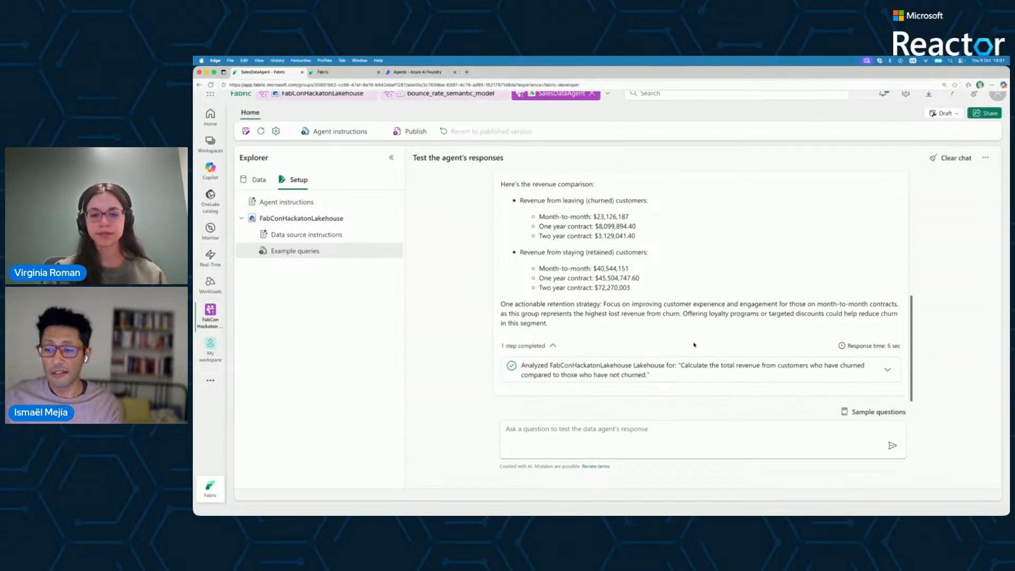
left_click(884, 368)
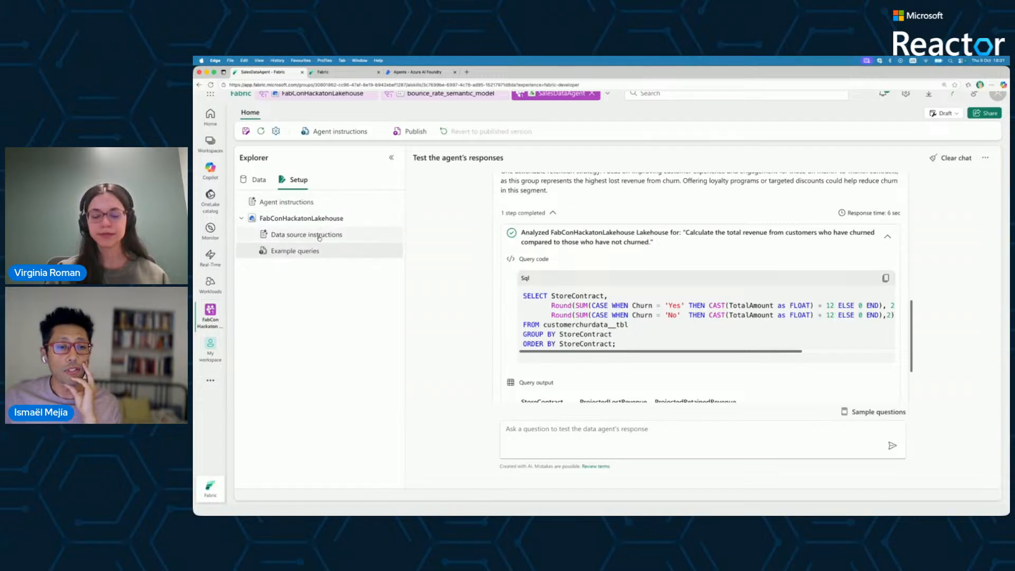
- Reopen the lakehouse's example queries and publish SalesDataAgent without a description
left_click(319, 251)
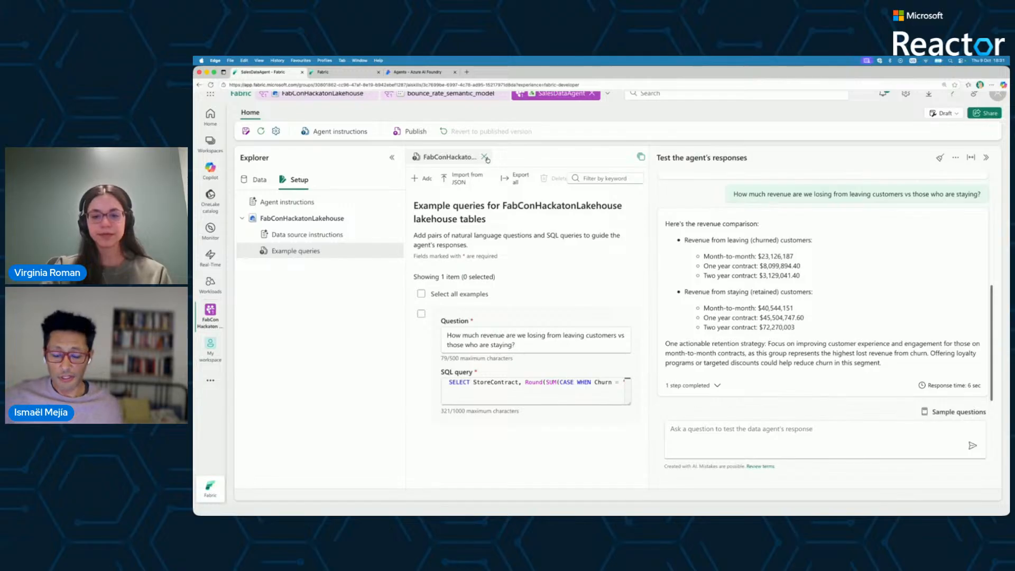
key("super+Tab")
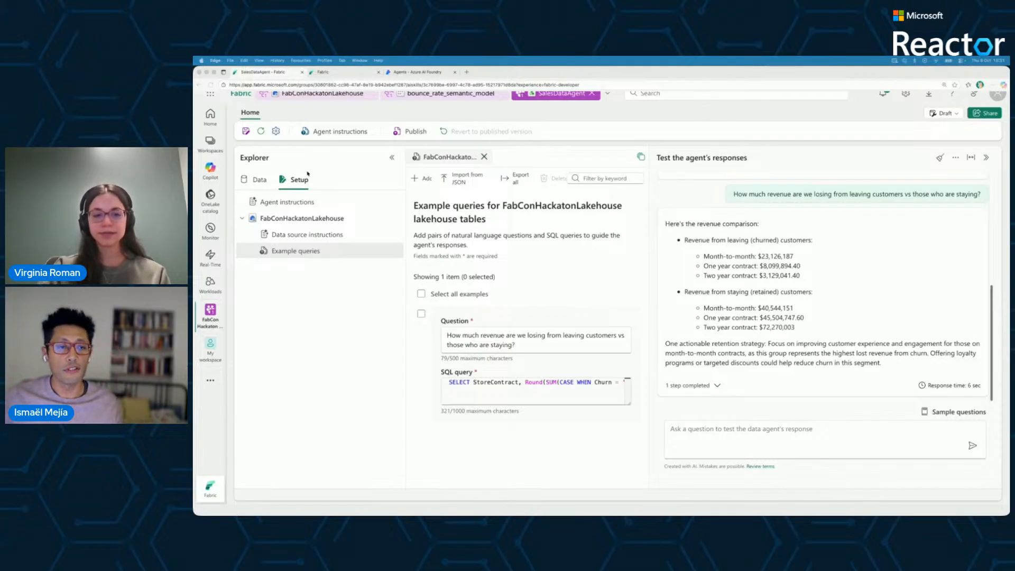
left_click(260, 180)
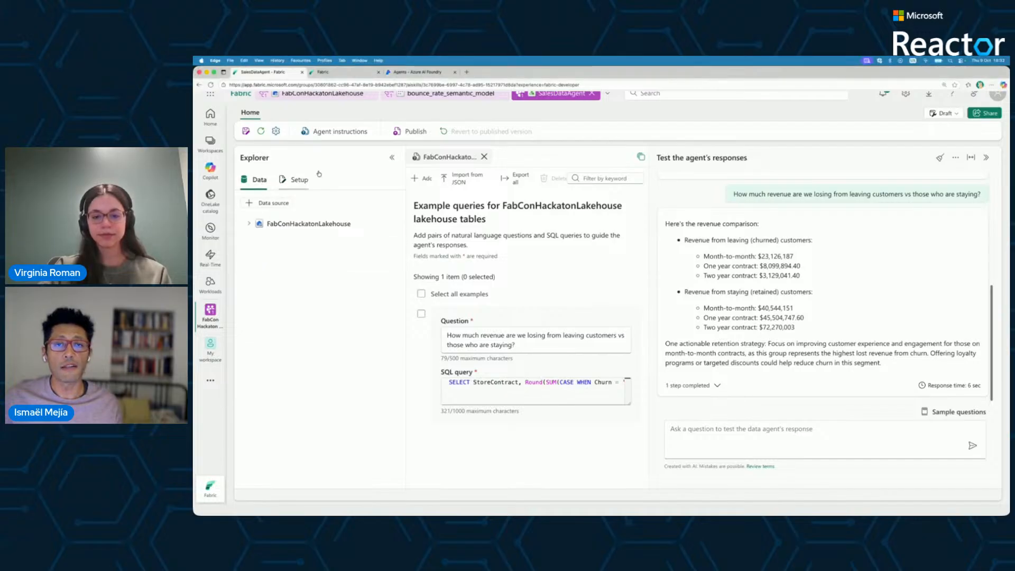
left_click(415, 132)
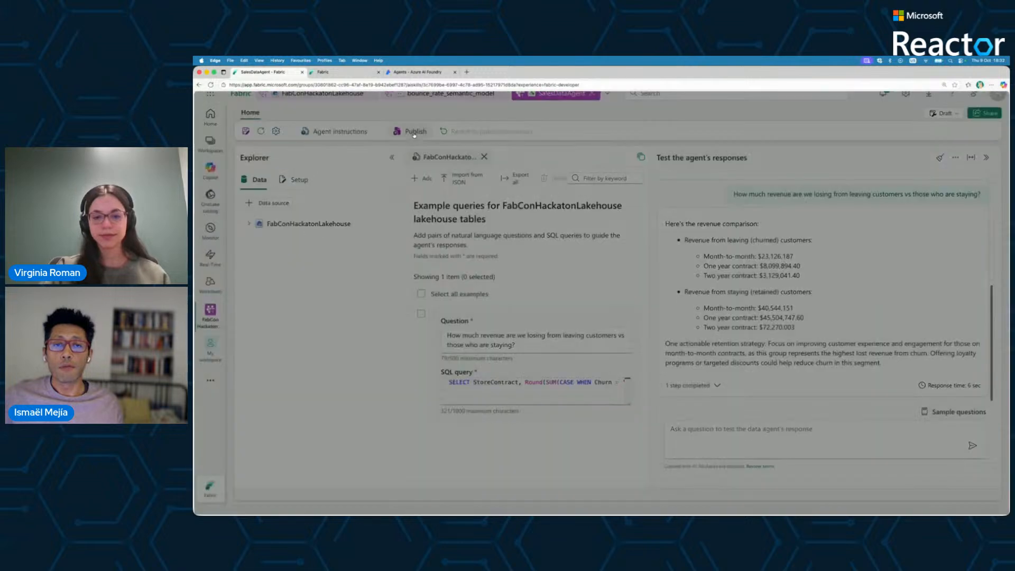
left_click(499, 307)
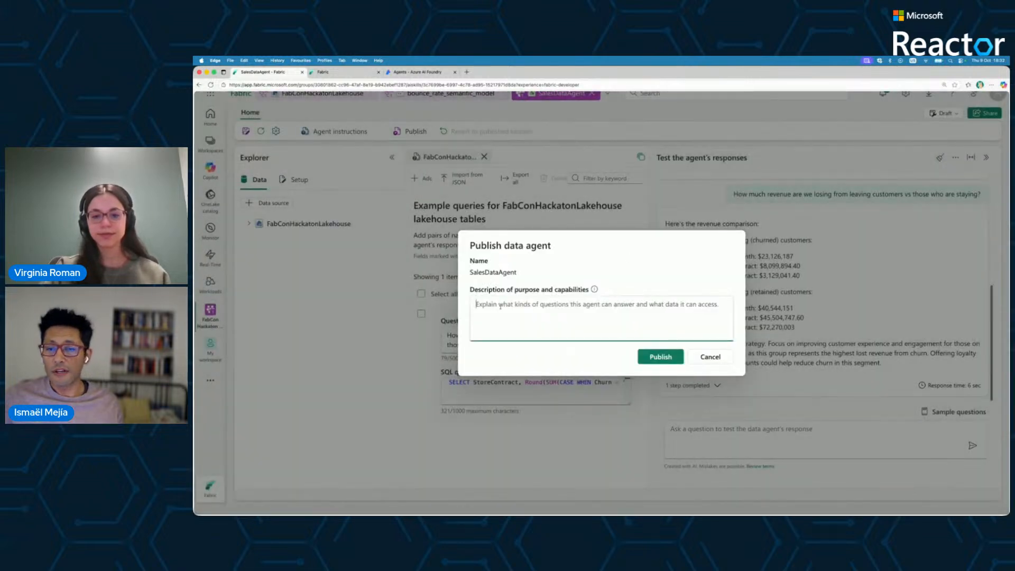
left_click(663, 356)
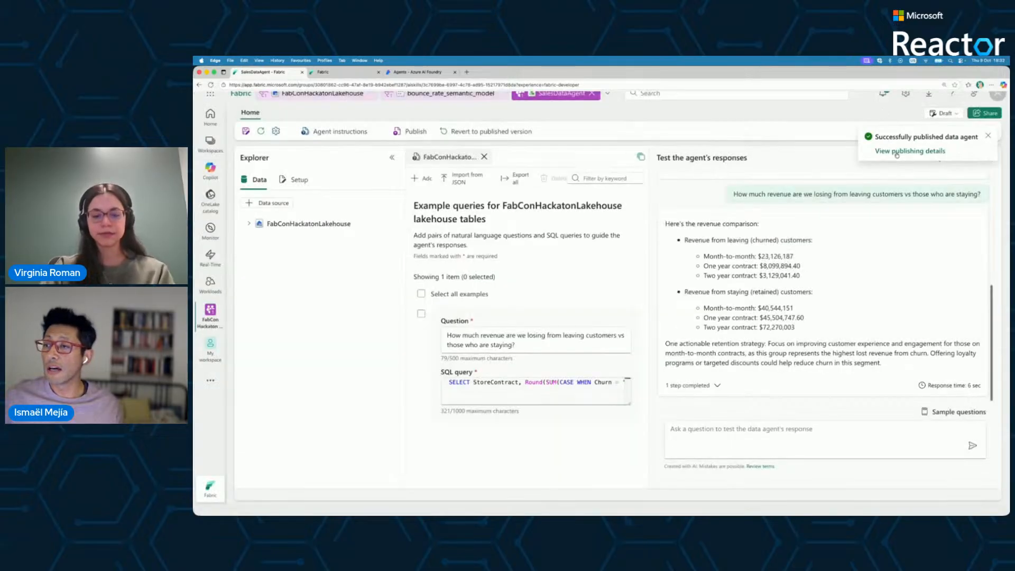
- Open the publishing details of SalesDataAgent, copy its published URL and close the details
left_click(898, 153)
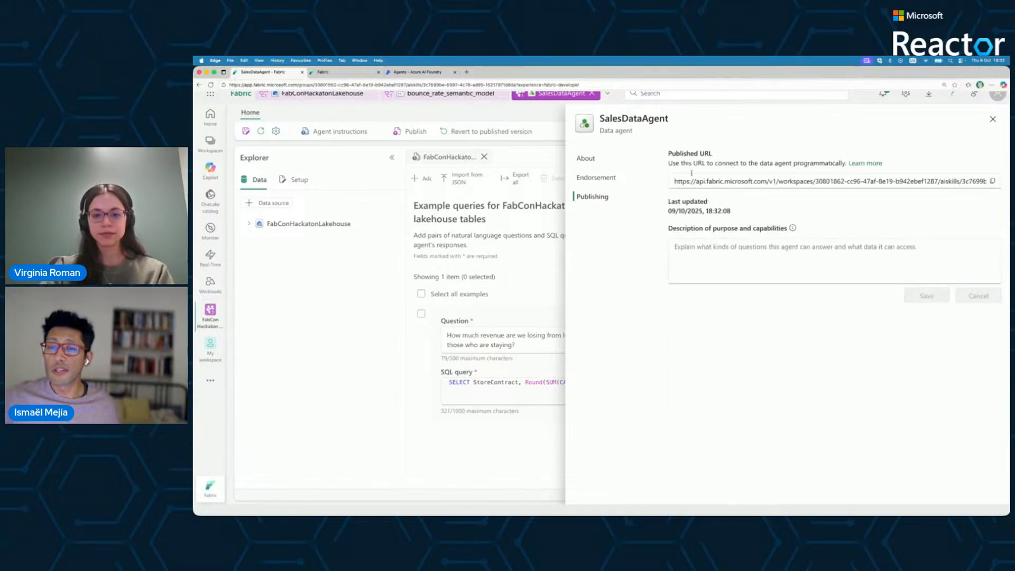
left_click(993, 180)
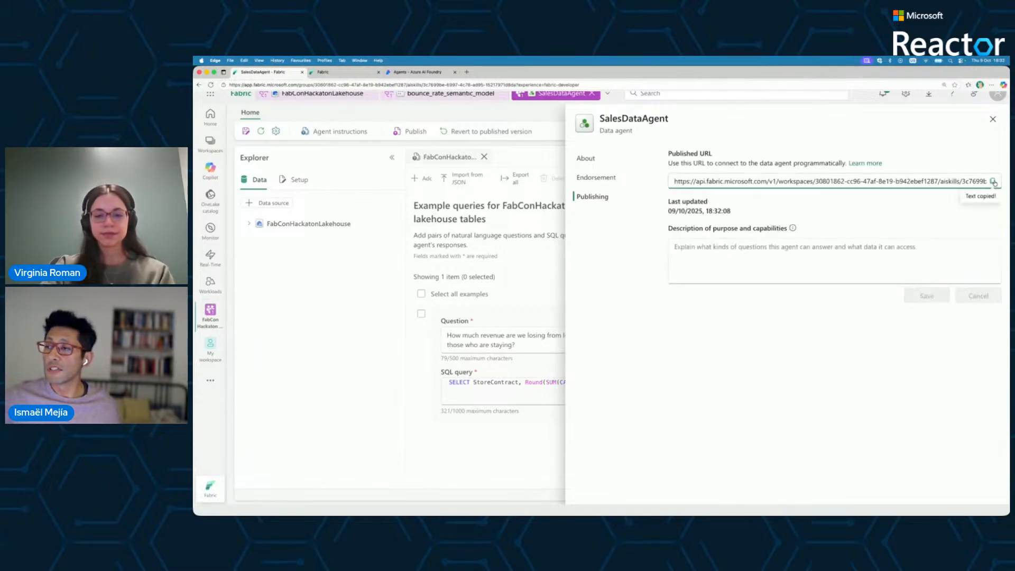
key("super+Tab")
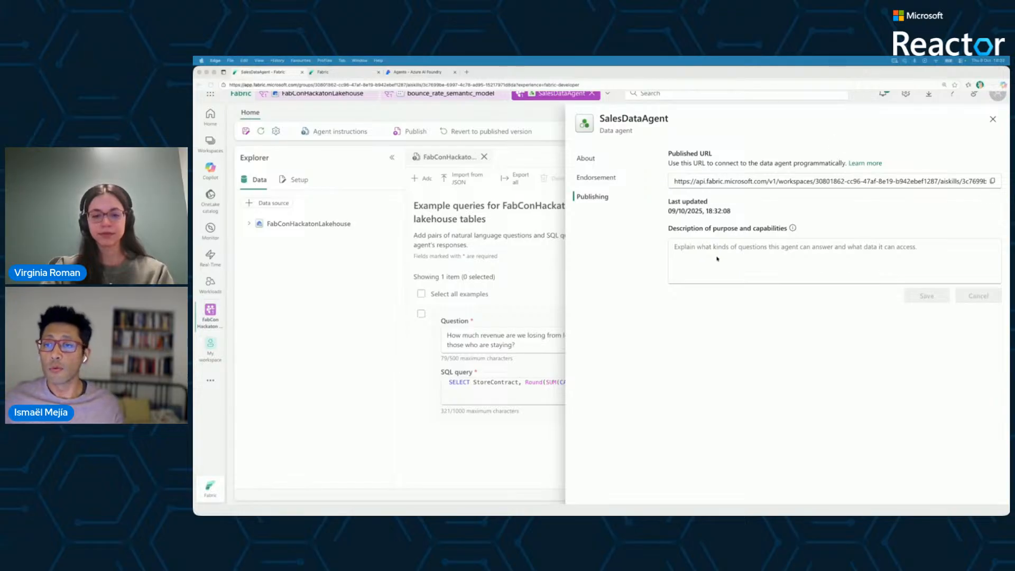
left_click(643, 250)
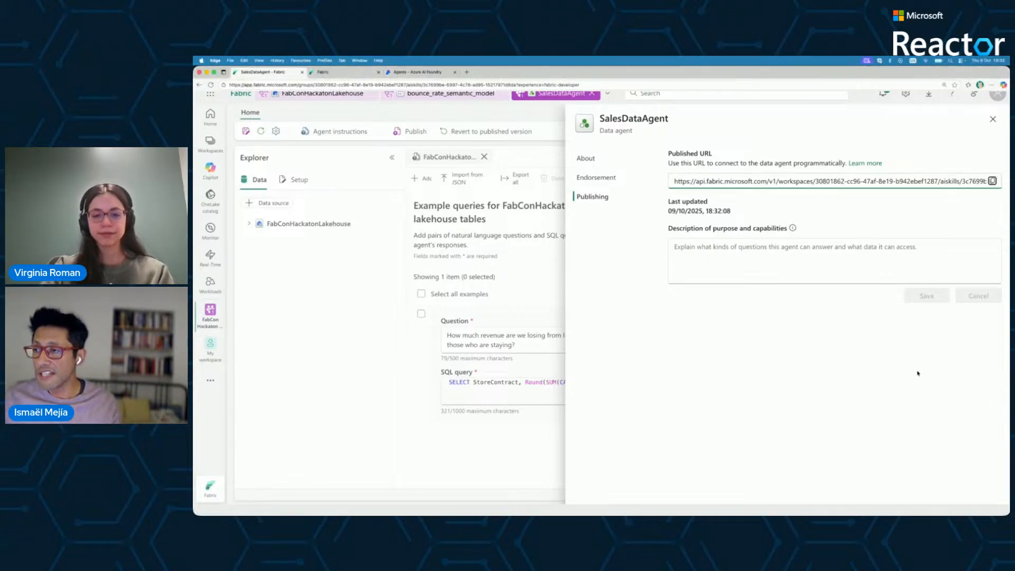
left_click(994, 120)
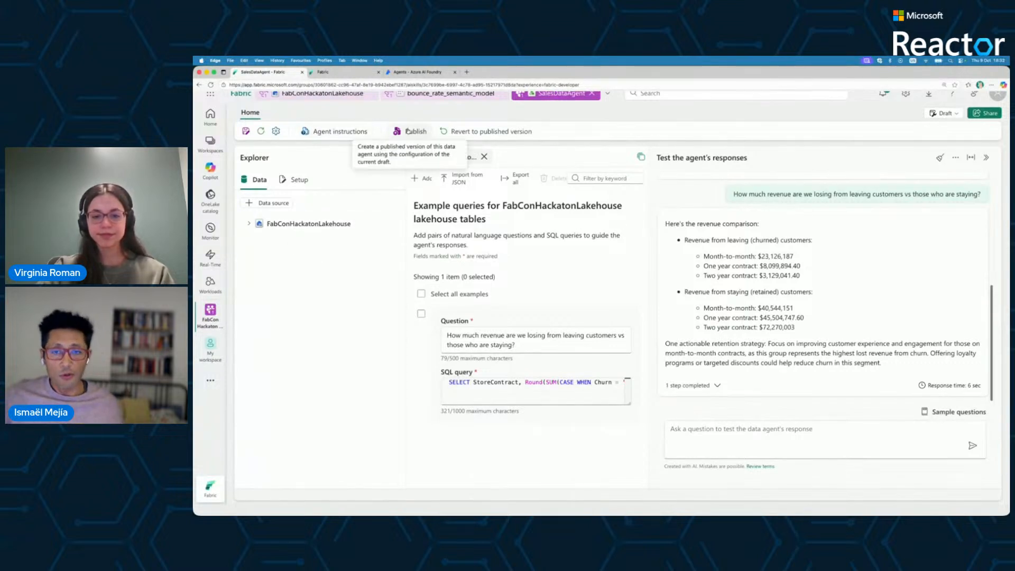
key("super+Tab")
key("Tab")
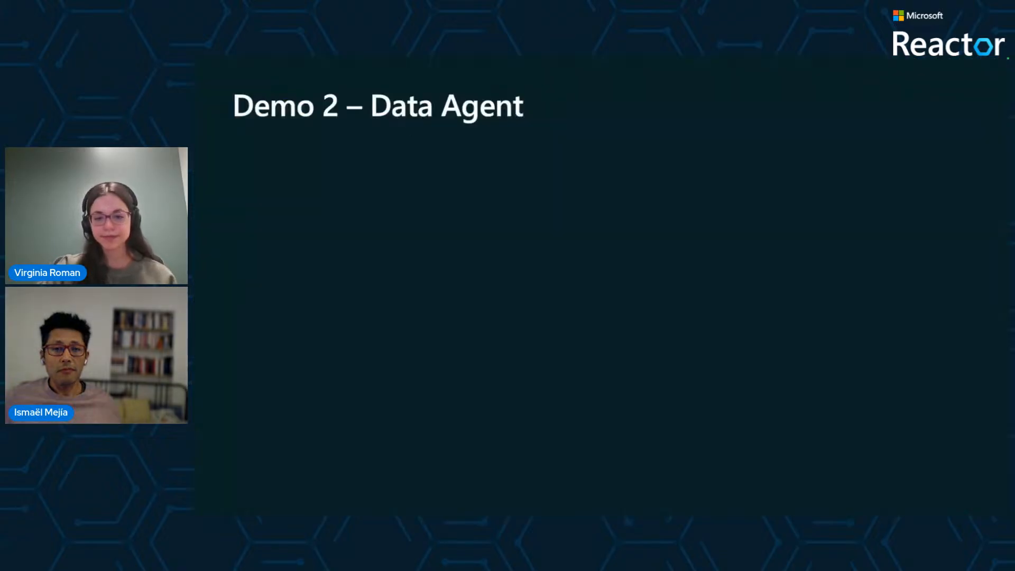
key("Right")
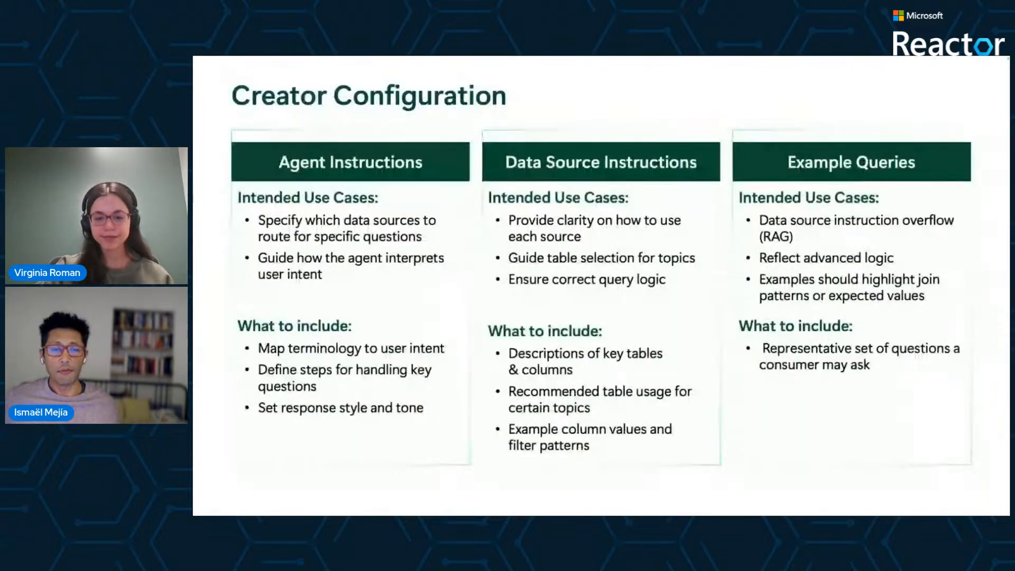
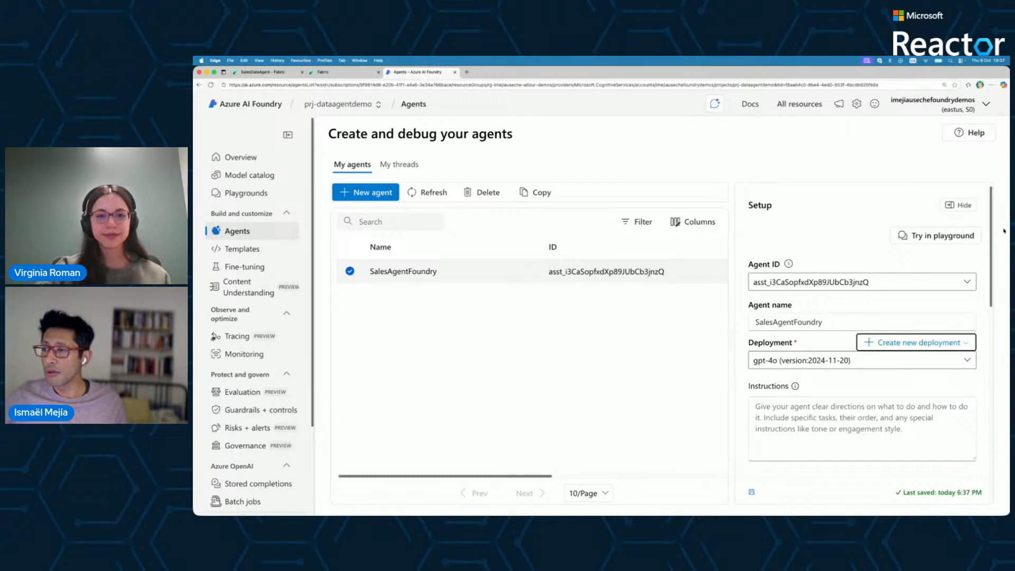
- In Azure AI Foundry, fill SalesAgentFoundry's instructions with the copied prompt about helping Zaya analyze customer churn and sales data through the Fabric Data Agent
scroll(989, 265, "down", 3)
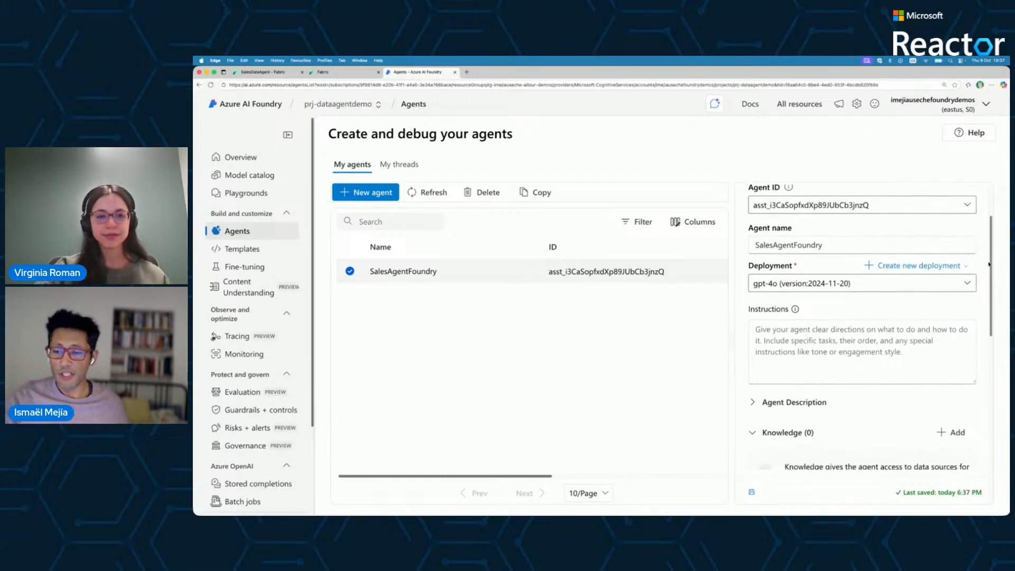
key("super+Tab")
key("super+Tab")
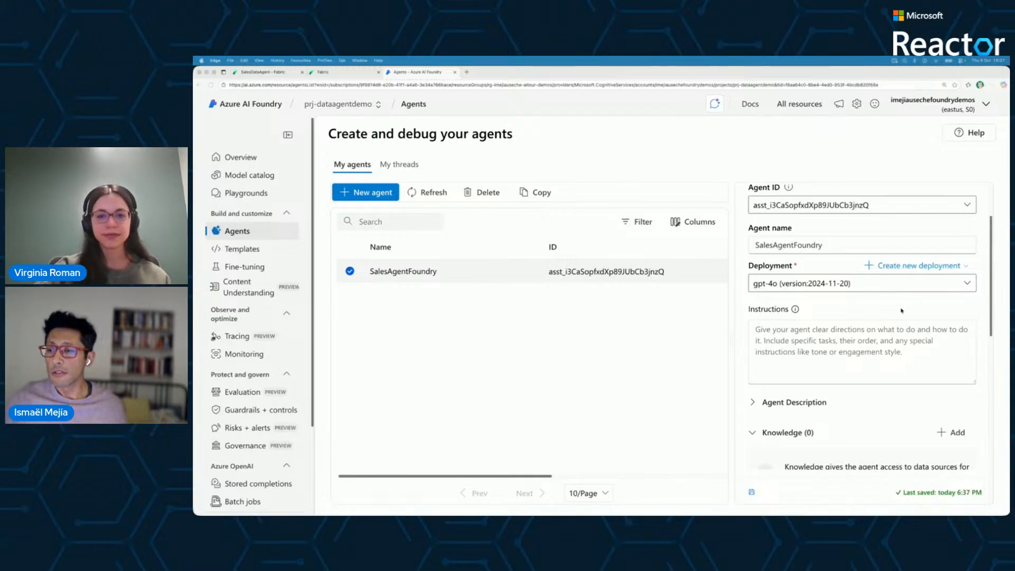
key("super+Tab")
left_click(862, 352)
type("You are an AI assistant that helps Zaya to gain insights from customer churn and sales data. Use the Fabric Data Agent to answer questions about customer behavior and sales trends. Provide clear and concise answers with relevant details.")
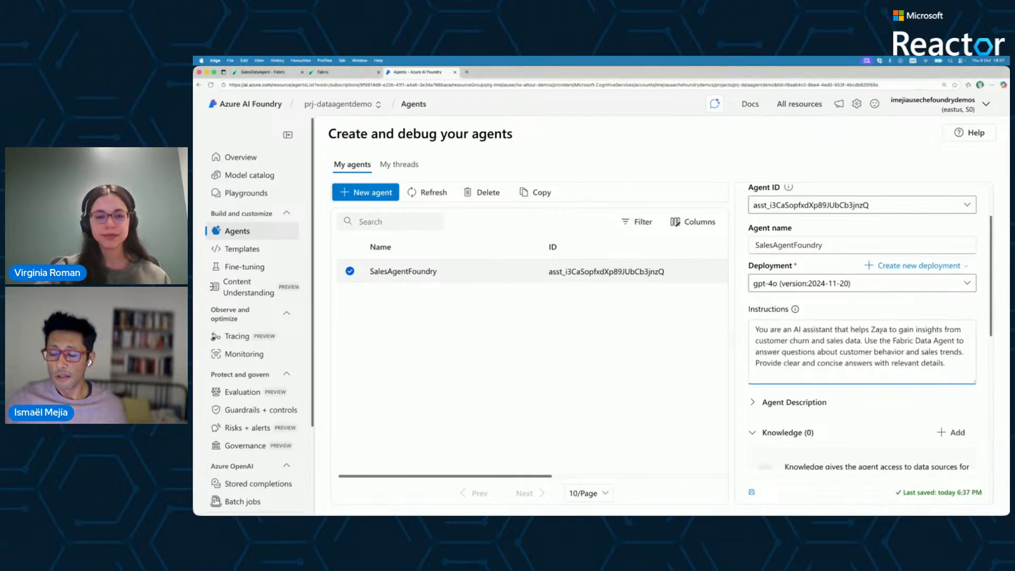
- Start a new Microsoft Fabric connection as a knowledge source for SalesAgentFoundry
key("super+Tab")
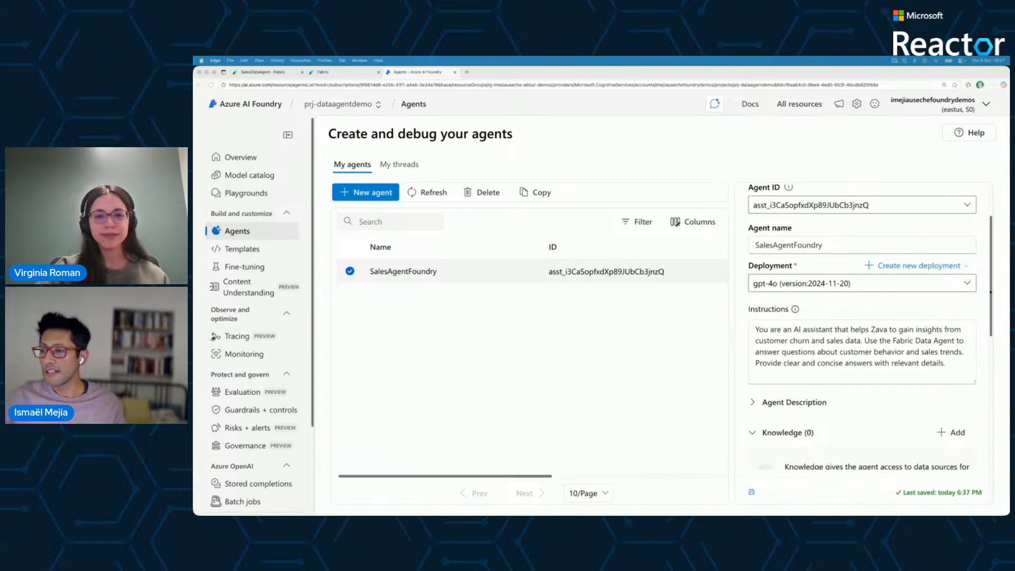
left_click(992, 291)
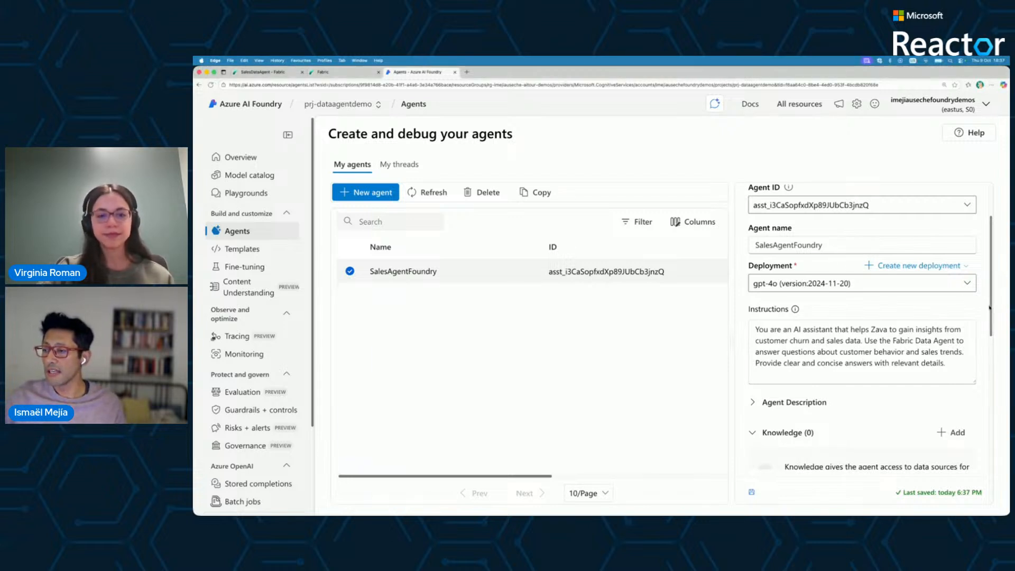
scroll(993, 312, "down", 2)
scroll(993, 321, "down", 5)
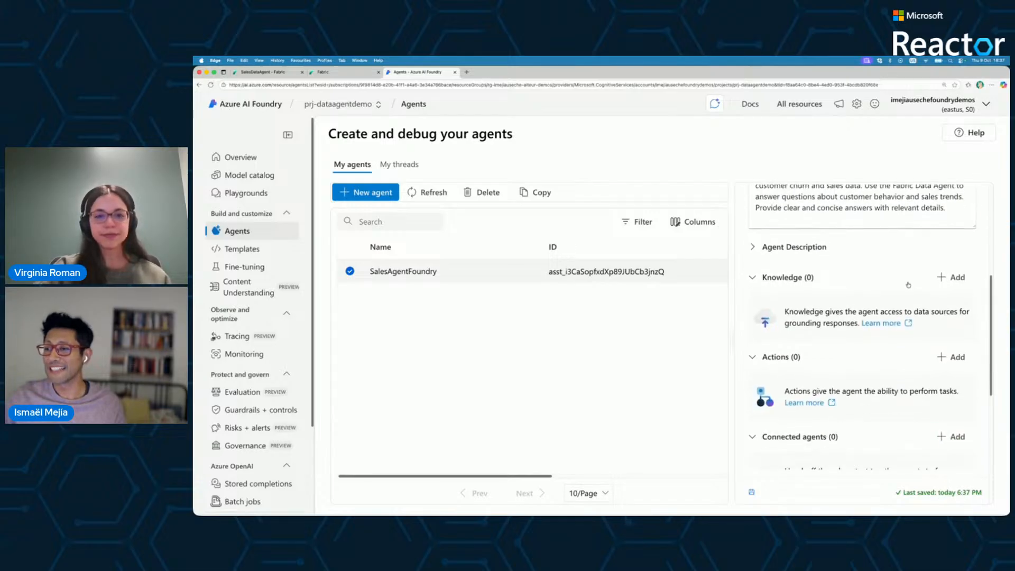
left_click(959, 278)
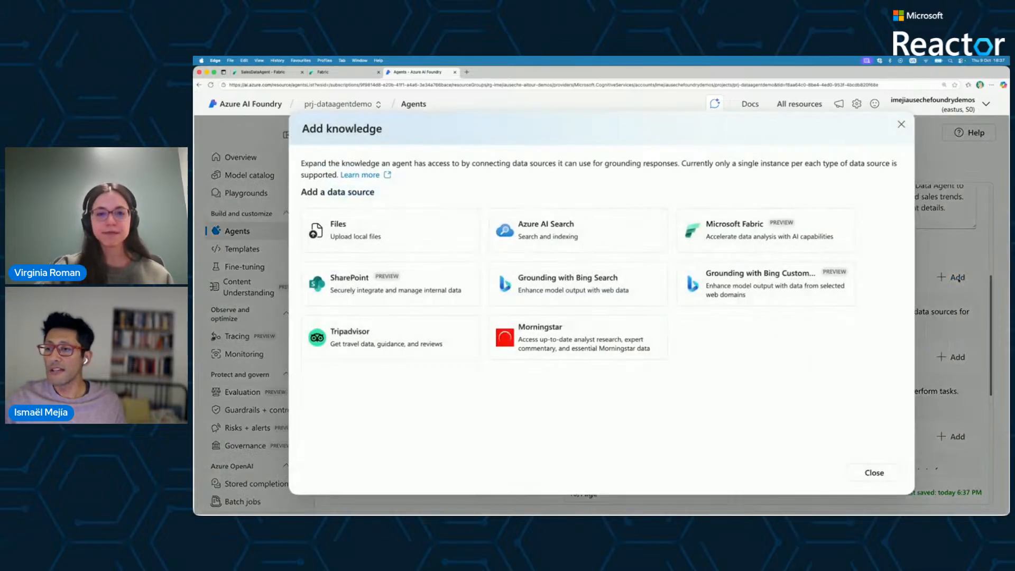
left_click(736, 241)
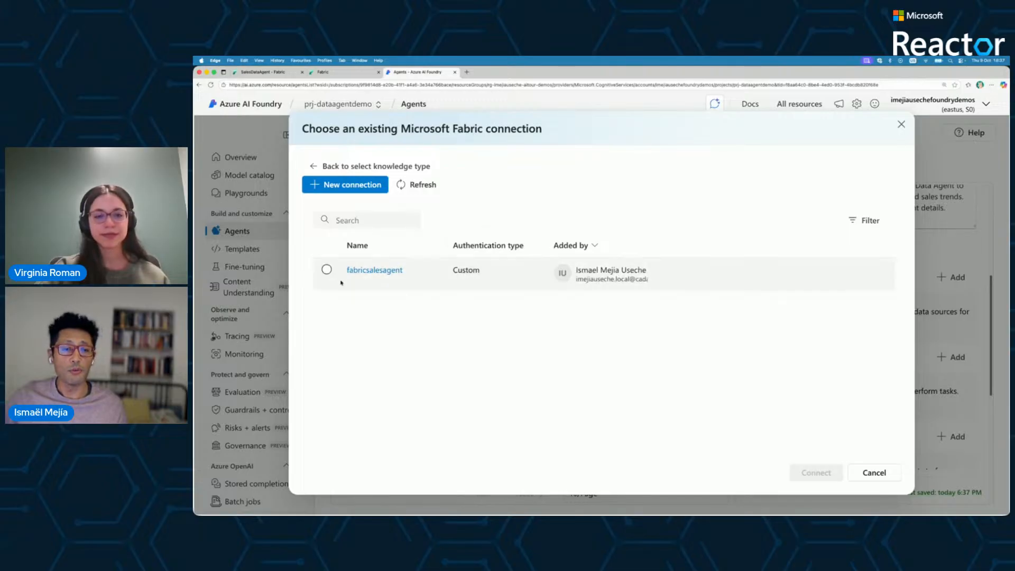
left_click(352, 186)
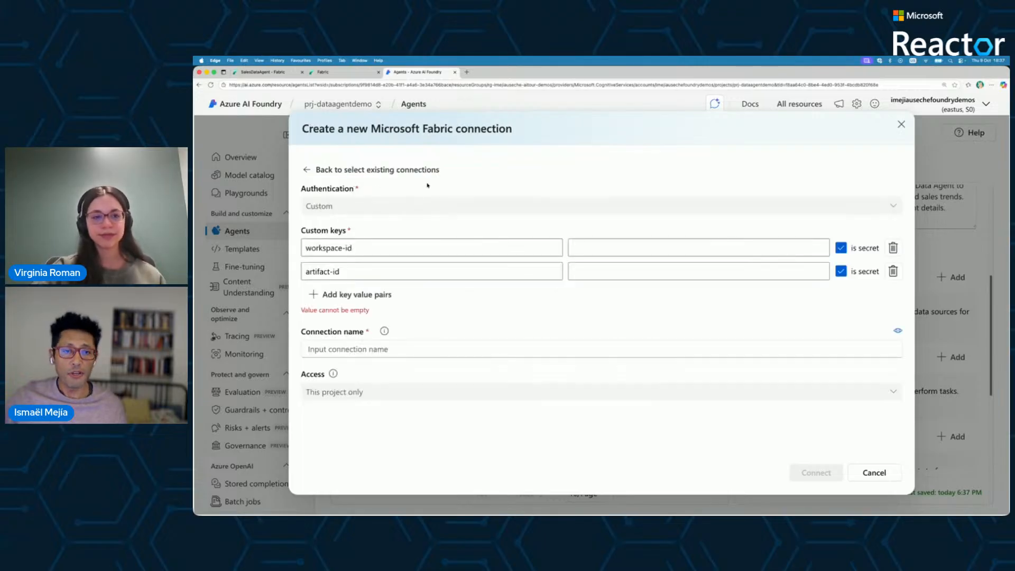
- Paste the published agent URL into a new browser tab and copy its workspace ID into the connection's workspace-id value
key("super+Tab")
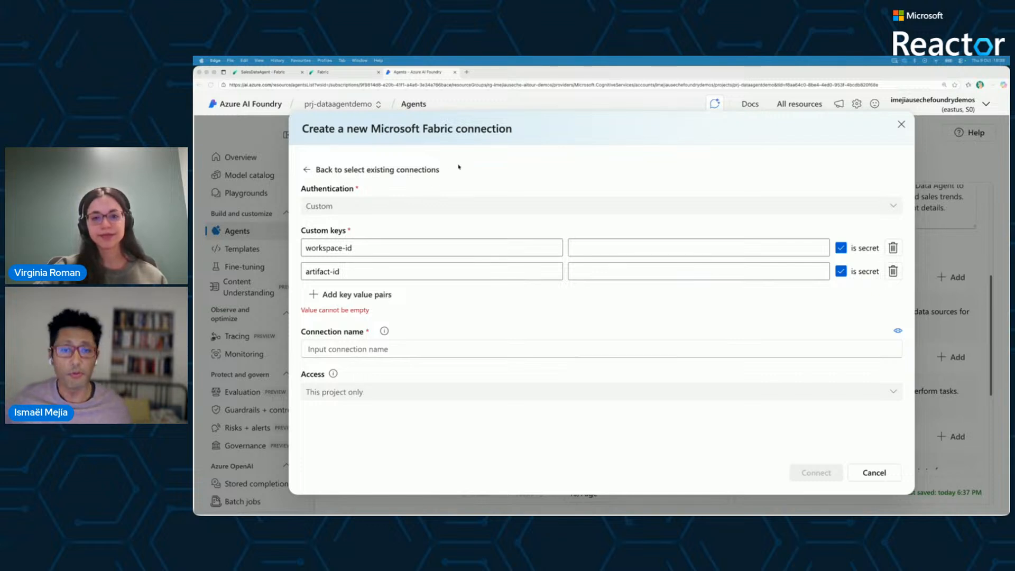
left_click(467, 72)
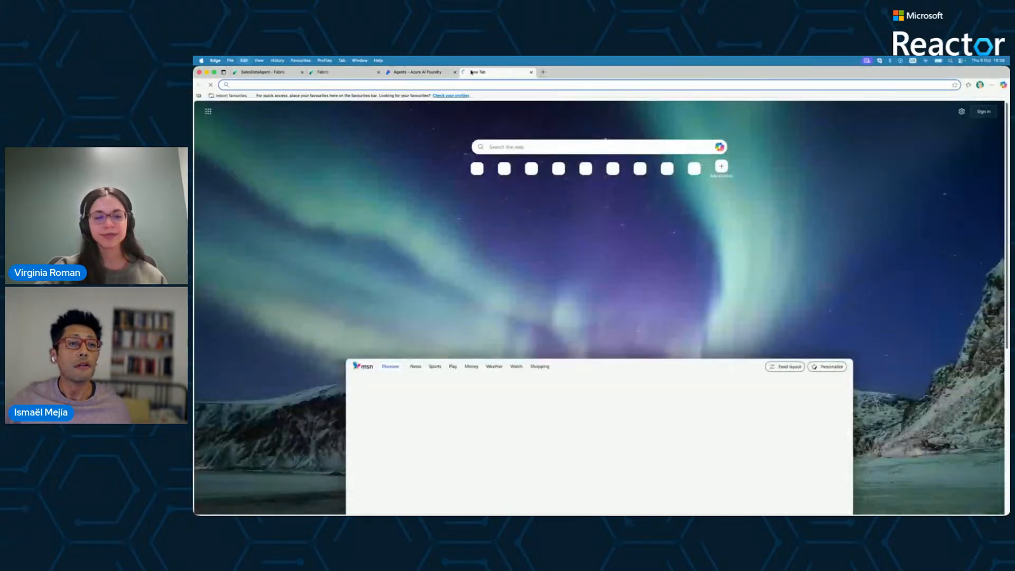
key("super+v")
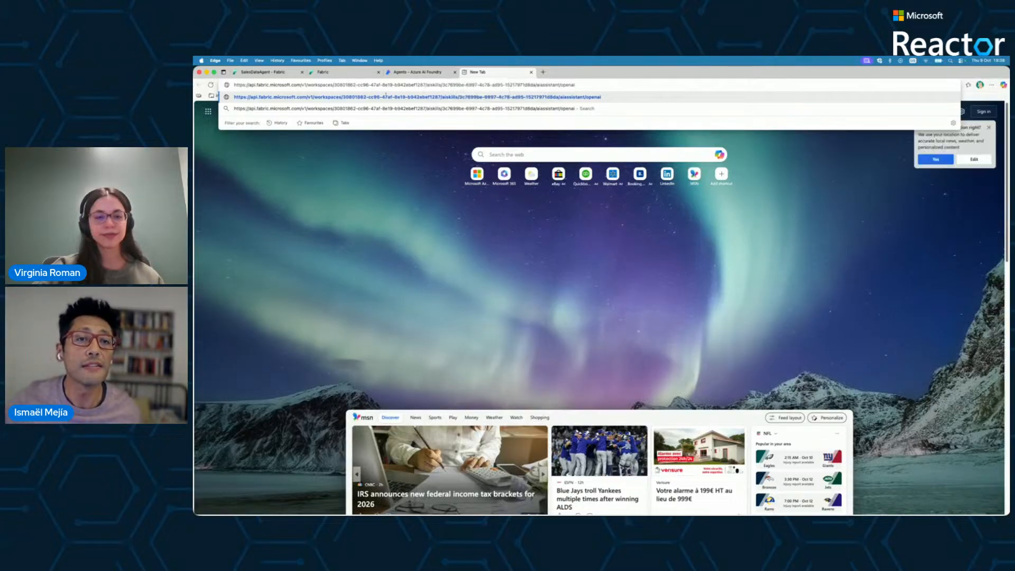
left_click_drag(334, 84, 438, 85)
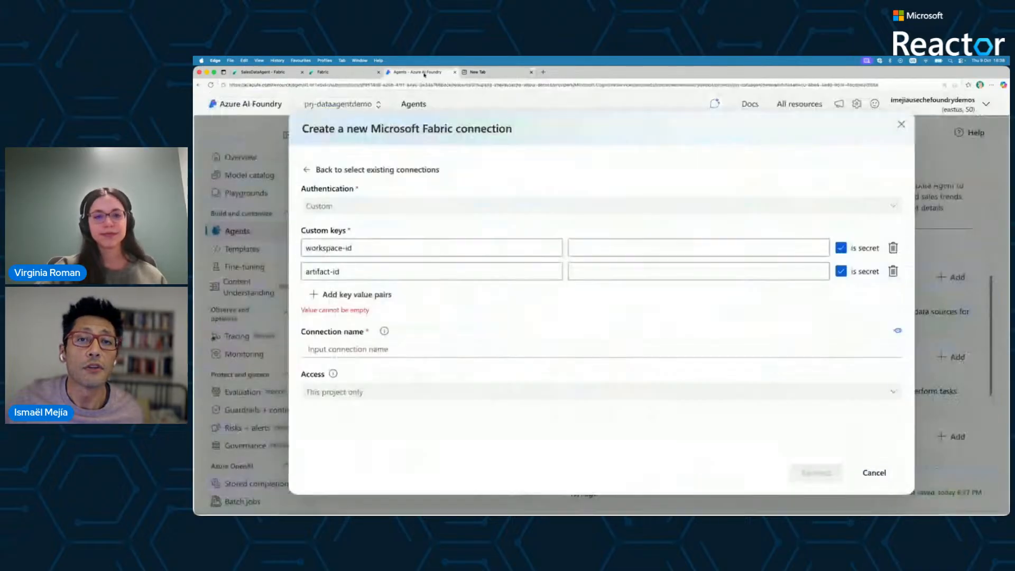
left_click(418, 72)
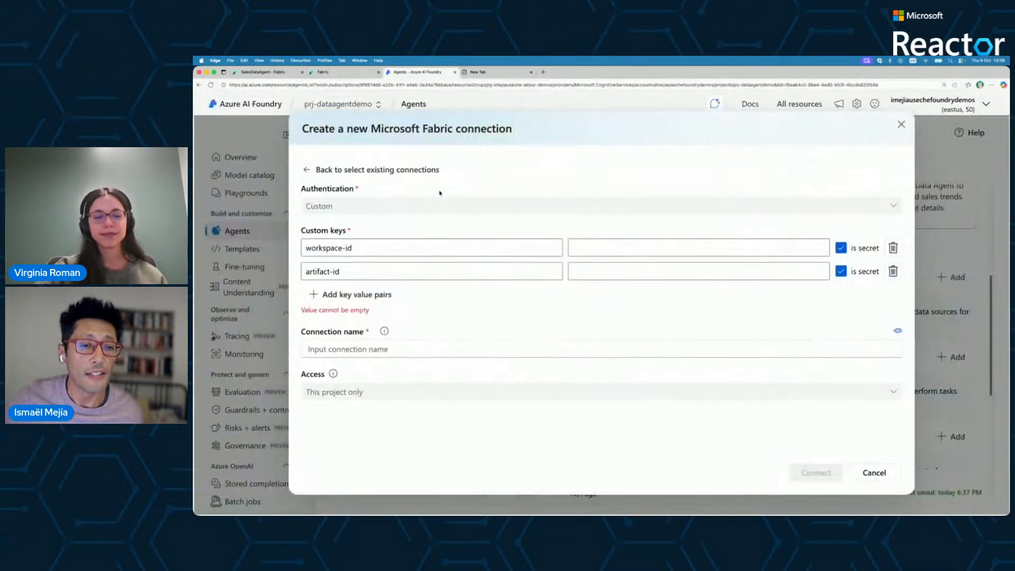
left_click(599, 252)
key("super+v")
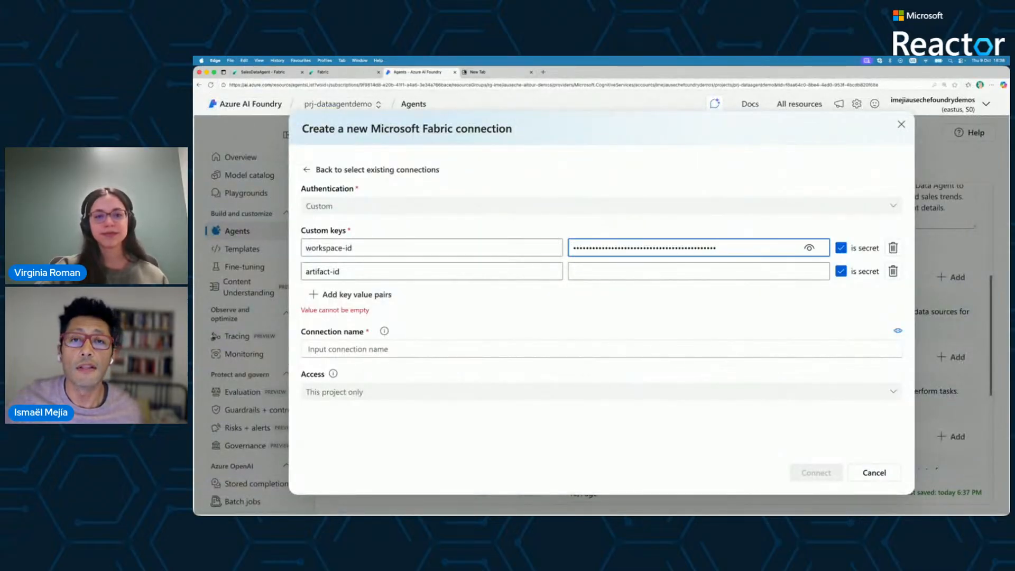
- Copy the artifact ID that follows aiskills in the published URL into the connection's artifact-id value
left_click(497, 72)
left_click(437, 85)
key("shift+super+Right")
key("shift+Left")
key("shift+Left")
key("shift+Left")
key("shift+Left")
key("shift+Left")
key("shift+Left")
key("shift+Left")
key("shift+Left")
key("shift+Left")
key("shift+Left")
key("shift+Left")
key("shift+Left")
key("shift+Left")
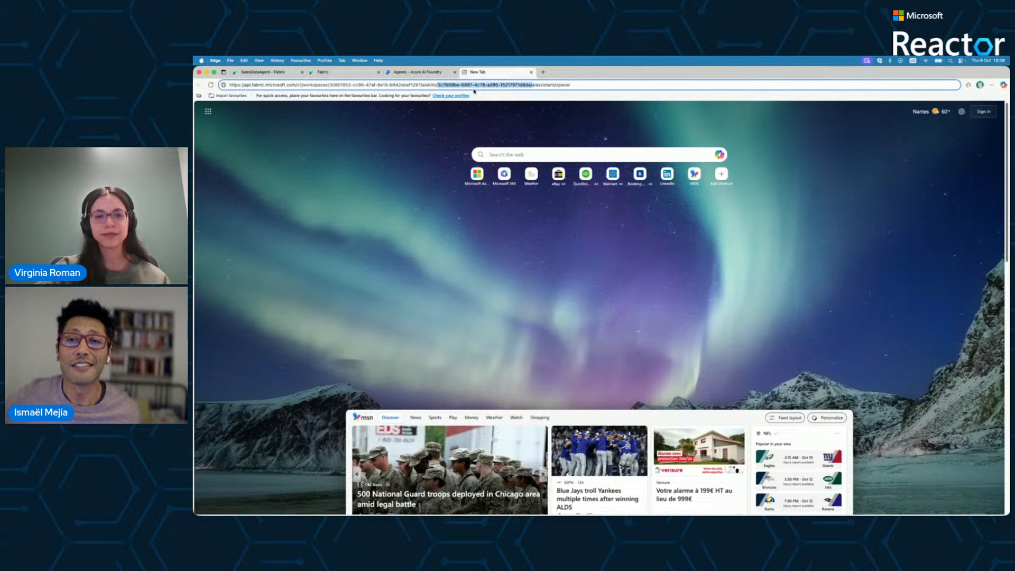
left_click(419, 75)
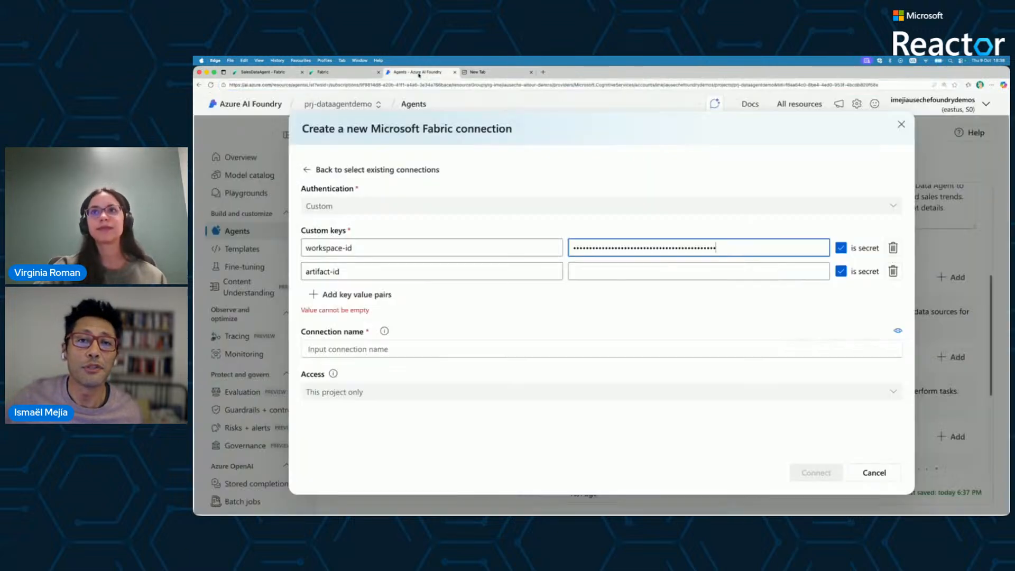
left_click(817, 265)
key("super+v")
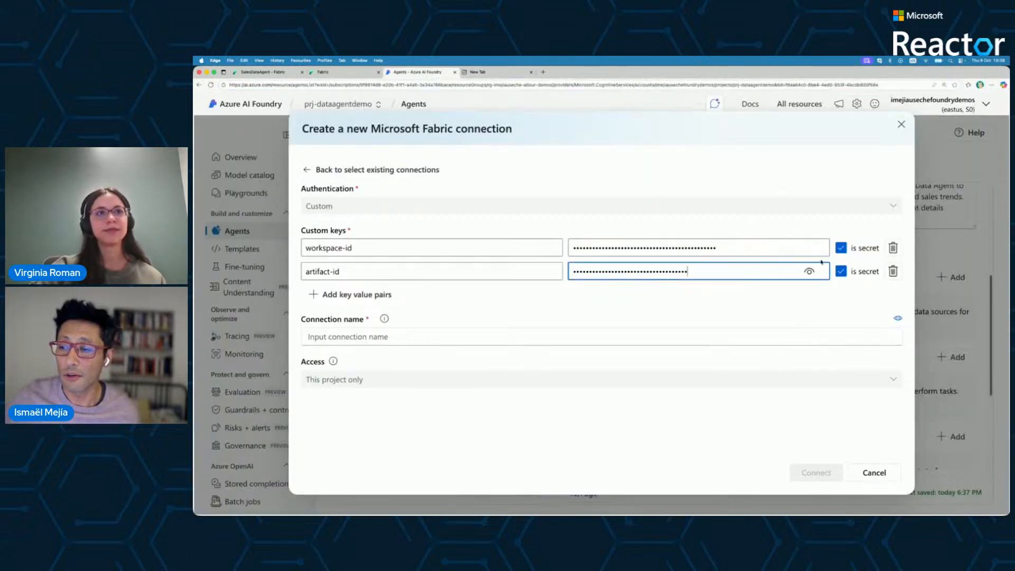
- Reveal both custom key values, remove the trailing "/aiskills" from the workspace-id value and mark both as secret again
left_click(841, 248)
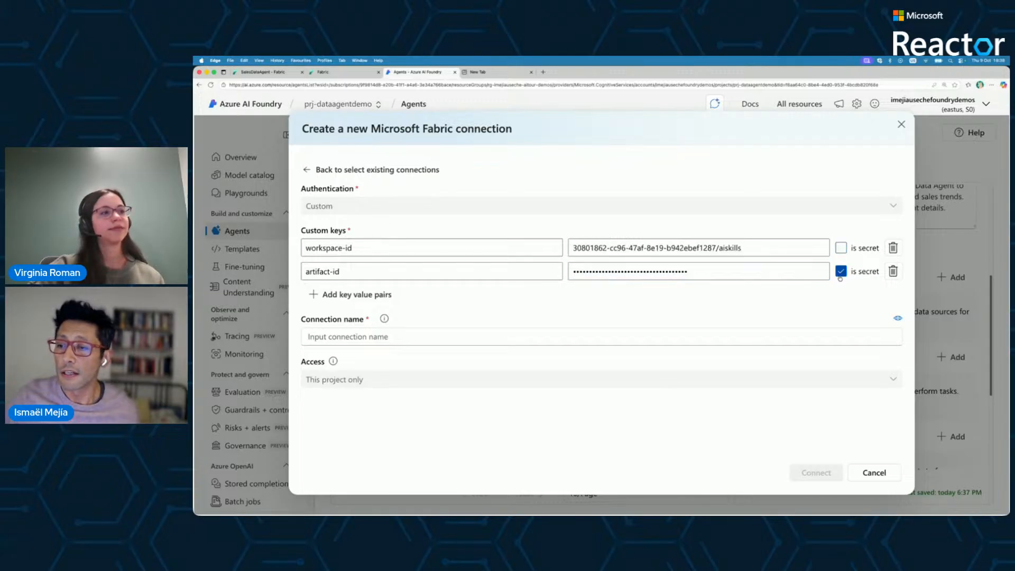
left_click(841, 271)
left_click(759, 247)
key("BackSpace")
key("BackSpace")
key("BackSpace")
key("BackSpace")
key("BackSpace")
key("BackSpace")
key("BackSpace")
key("BackSpace")
key("BackSpace")
left_click(841, 247)
left_click(841, 272)
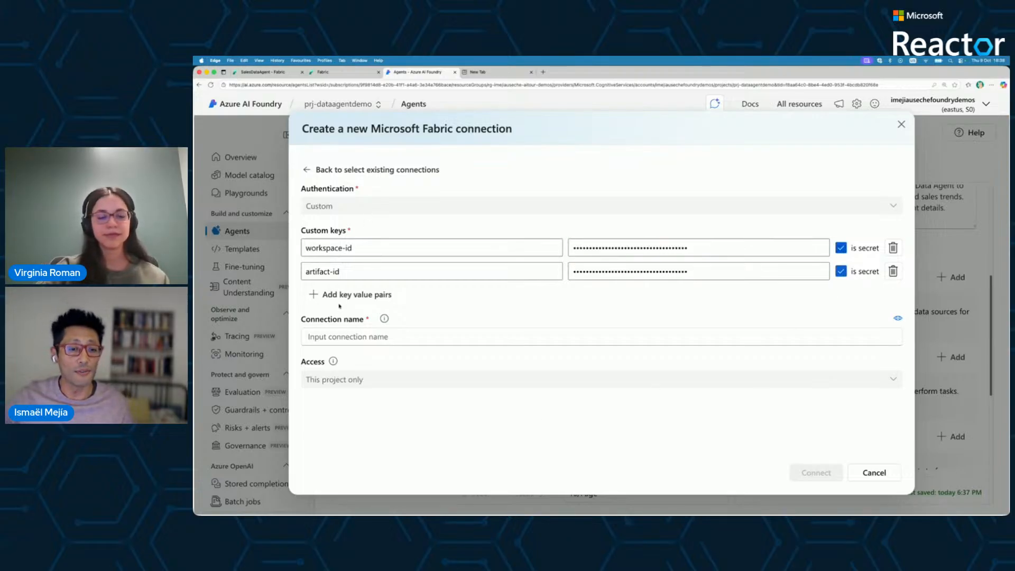
- Name the Microsoft Fabric connection "fabricdataagent" and connect it to the agent
left_click(365, 335)
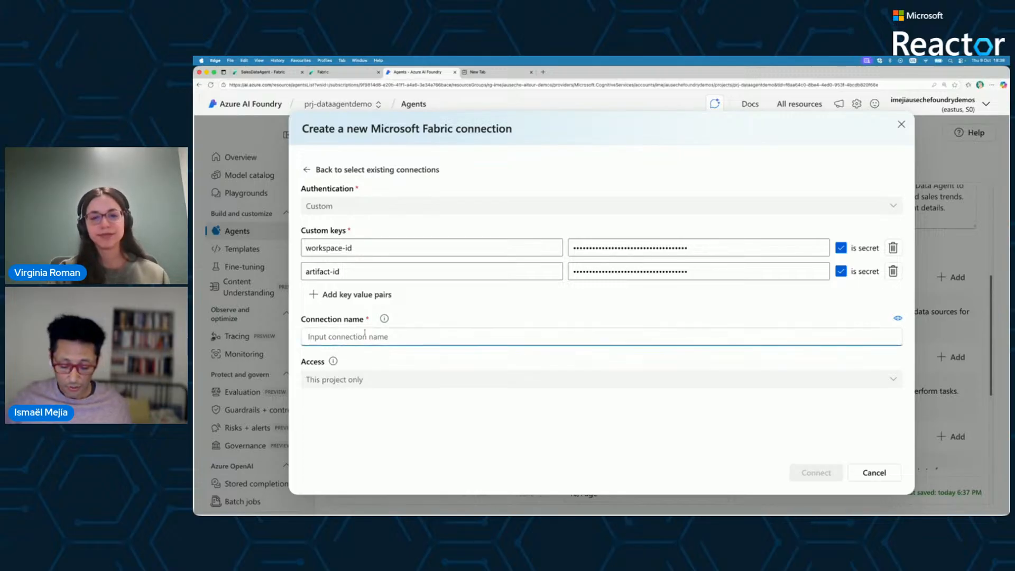
type("fabricdataagent")
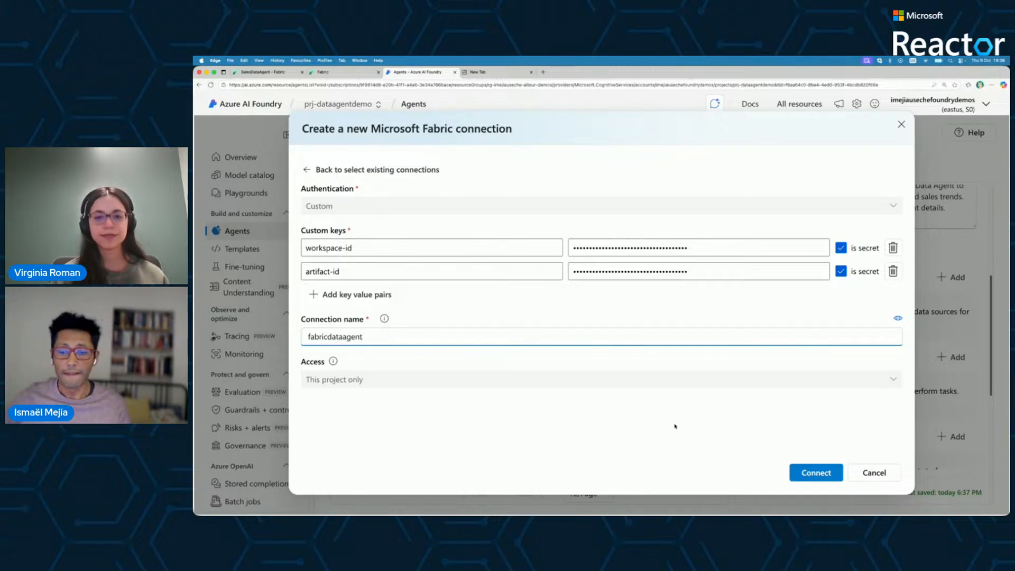
left_click(831, 471)
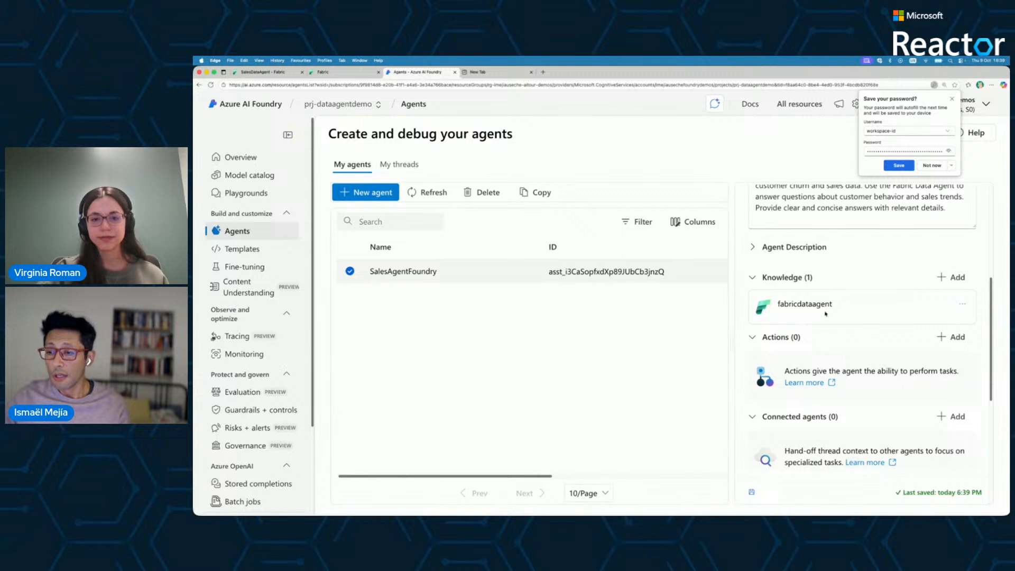
- Add the Code interpreter action to SalesAgentFoundry without any files and dismiss the browser's password-saving prompt
left_click(952, 337)
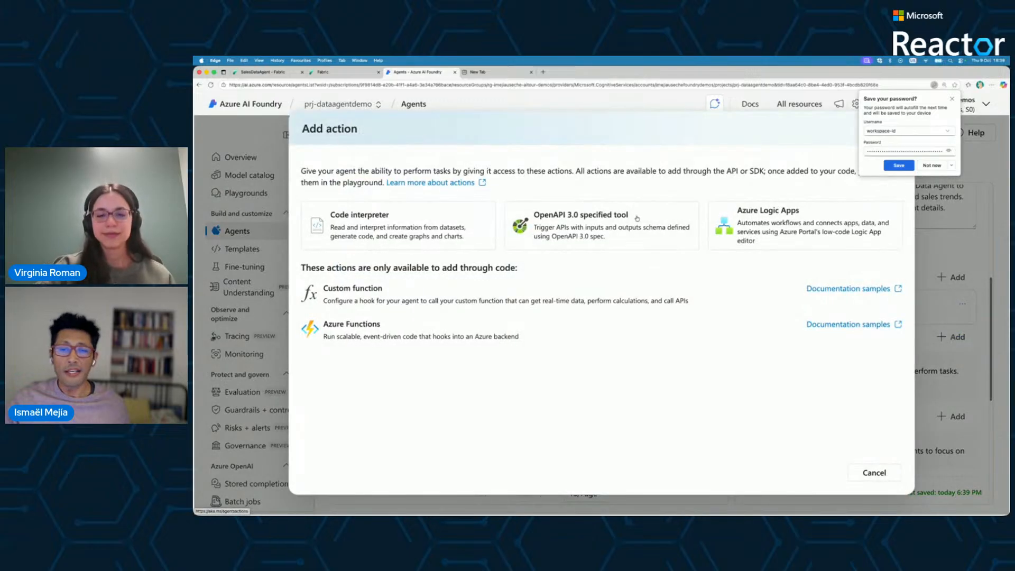
left_click(386, 225)
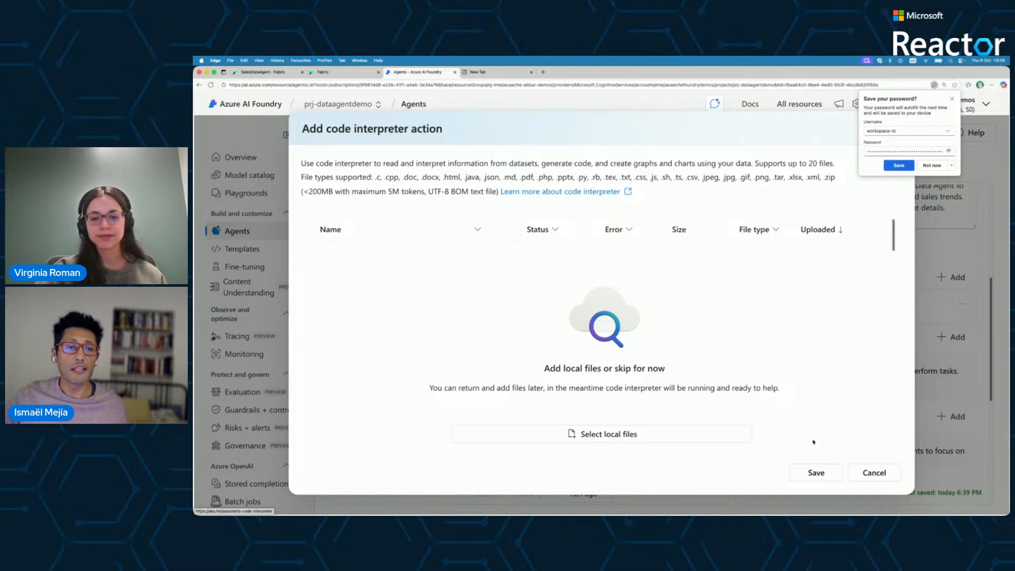
left_click(814, 475)
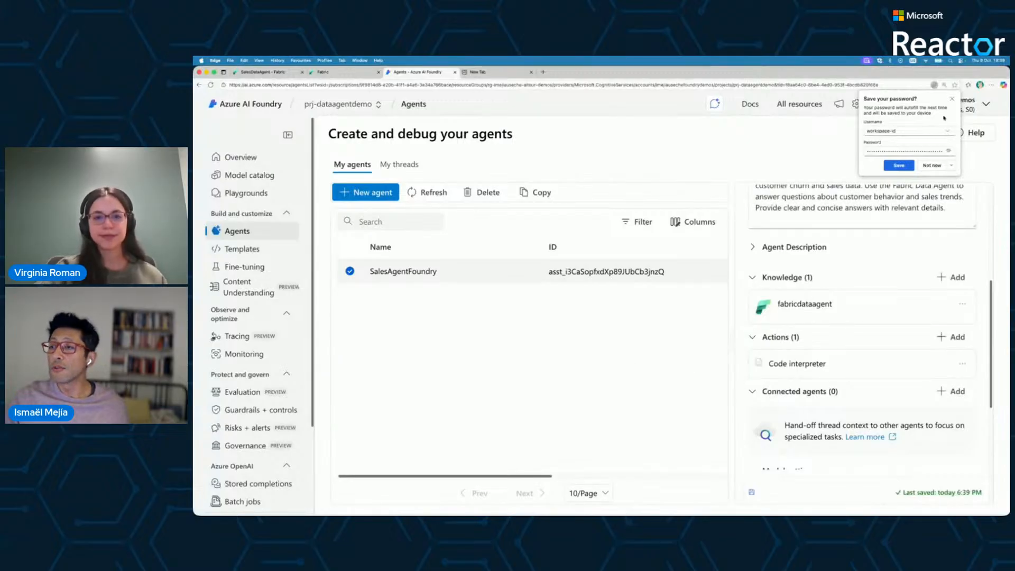
left_click(953, 99)
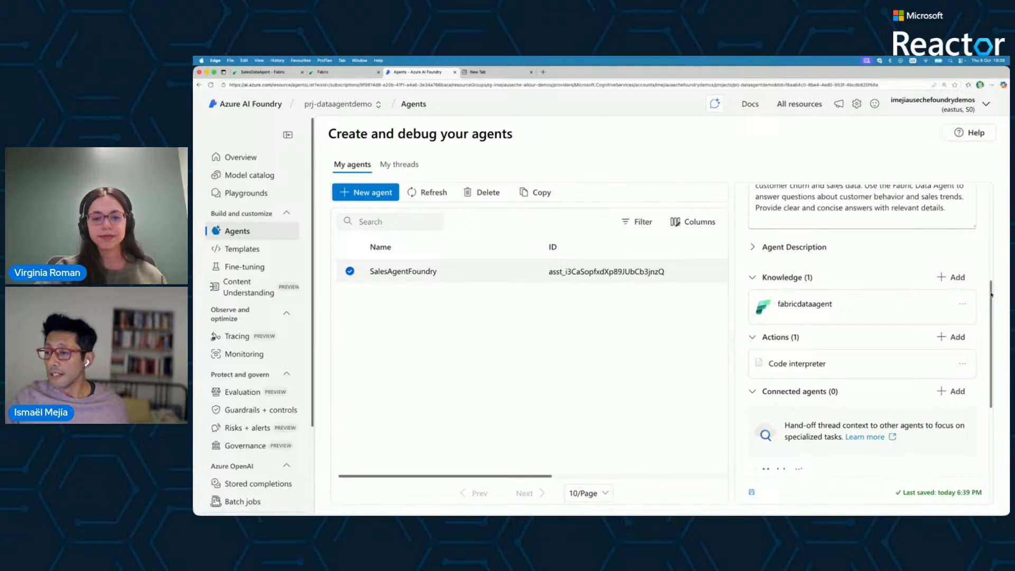
- Open SalesAgentFoundry in the playground and ask "What are the top 5 selling products by total revenue?"
scroll(971, 193, "up", 5)
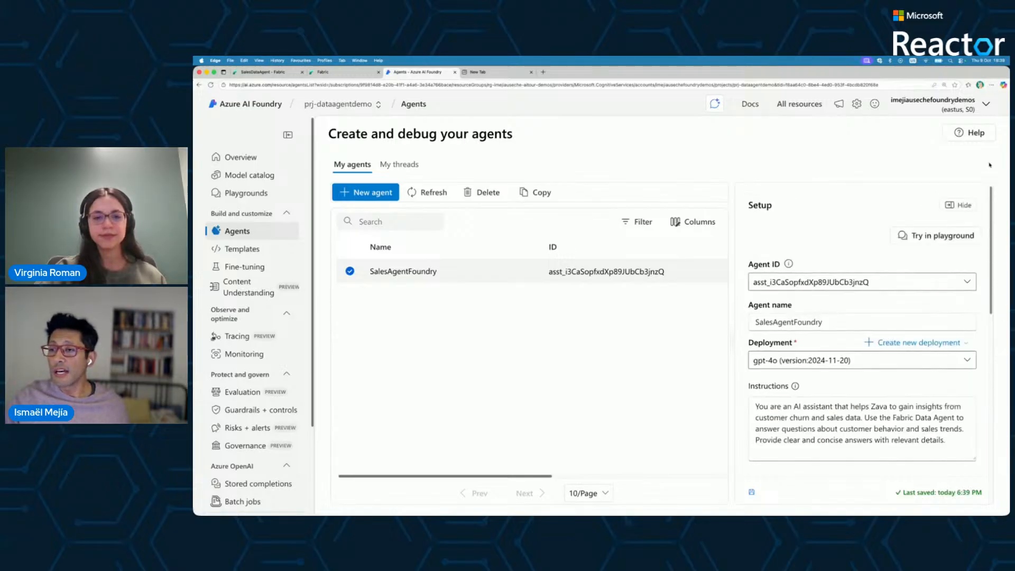
left_click(942, 235)
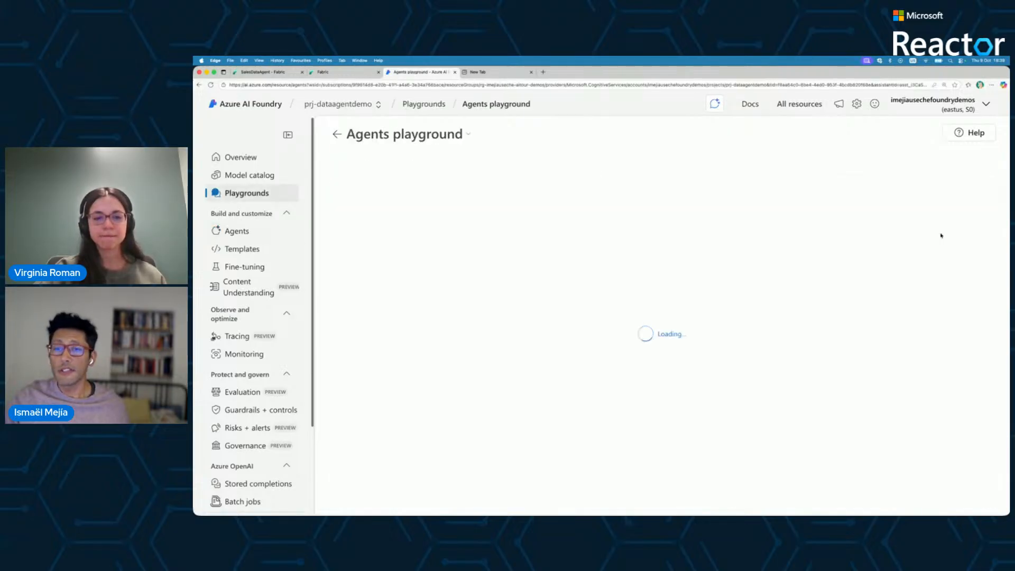
key("super+Tab")
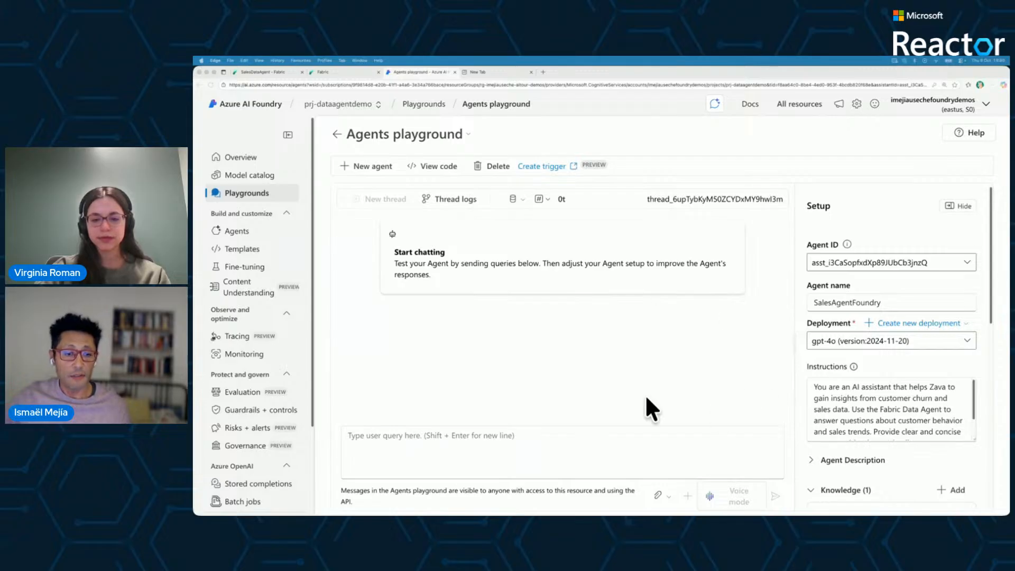
left_click(518, 434)
type("What are the top 5 selling products by total revenue?")
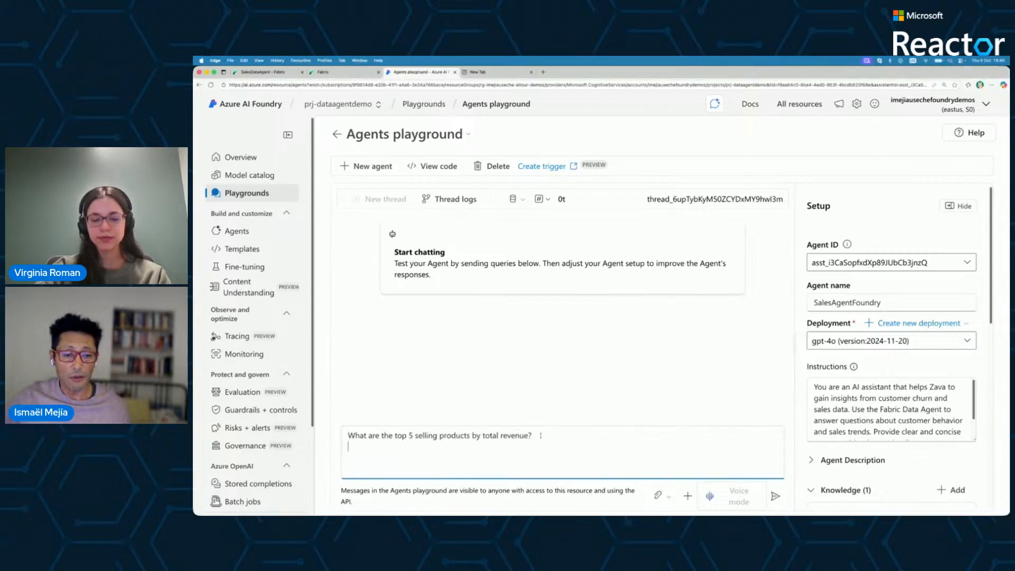
key("Return")
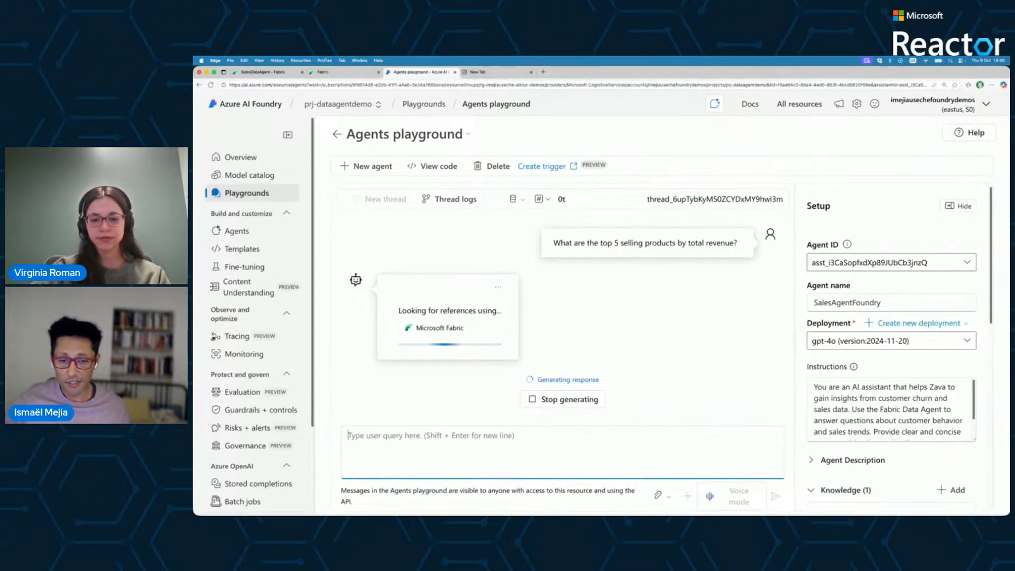
- Copy the question about the top 5 selling products from the chat and create a new thread
key("super+Tab")
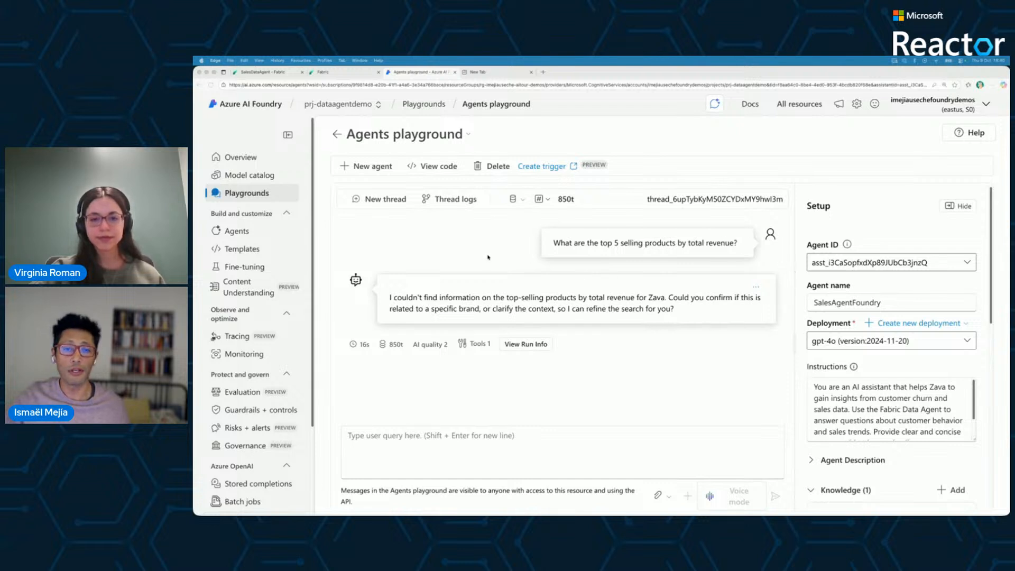
left_click(395, 204)
left_click_drag(552, 236, 740, 238)
key("super+c")
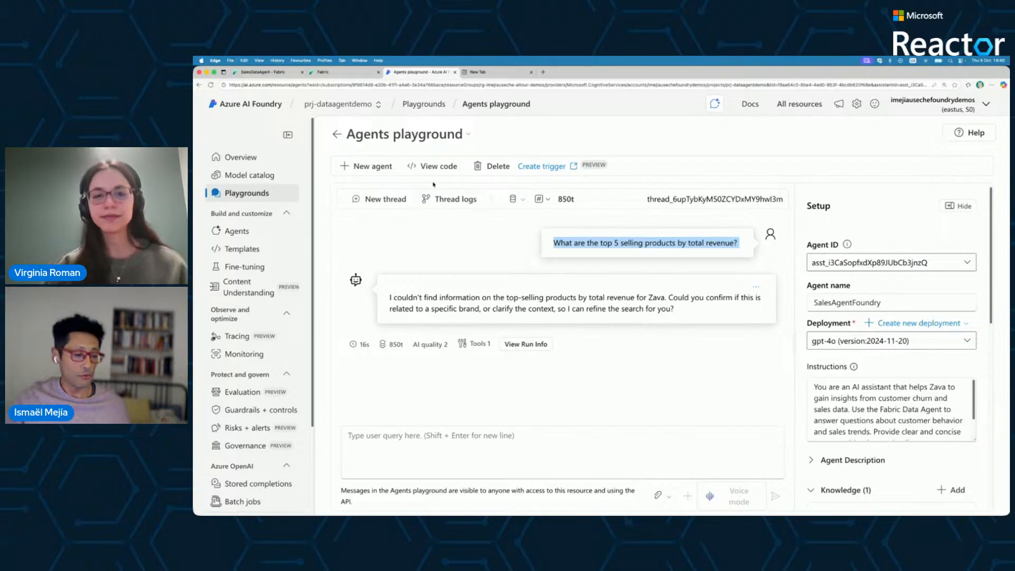
left_click(384, 200)
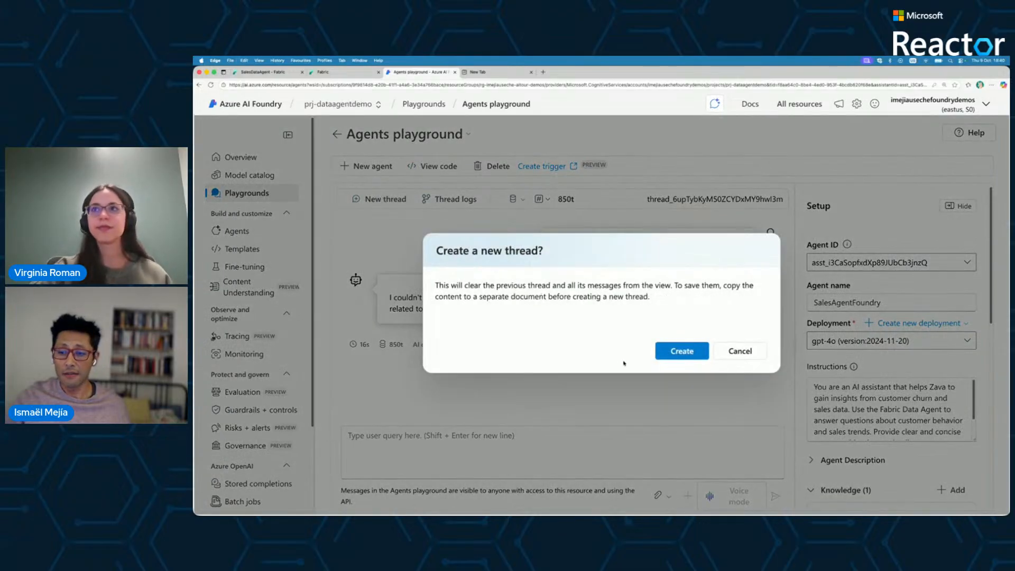
left_click(676, 352)
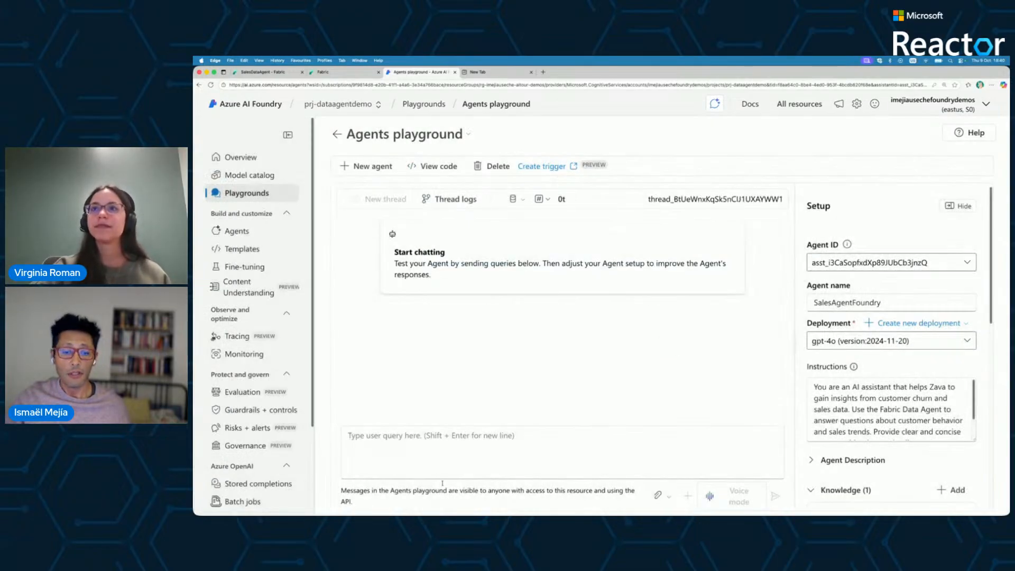
- Hide the agent setup pane and ask "What are the top 5 selling products by total revenue?" in the new thread
left_click(448, 435)
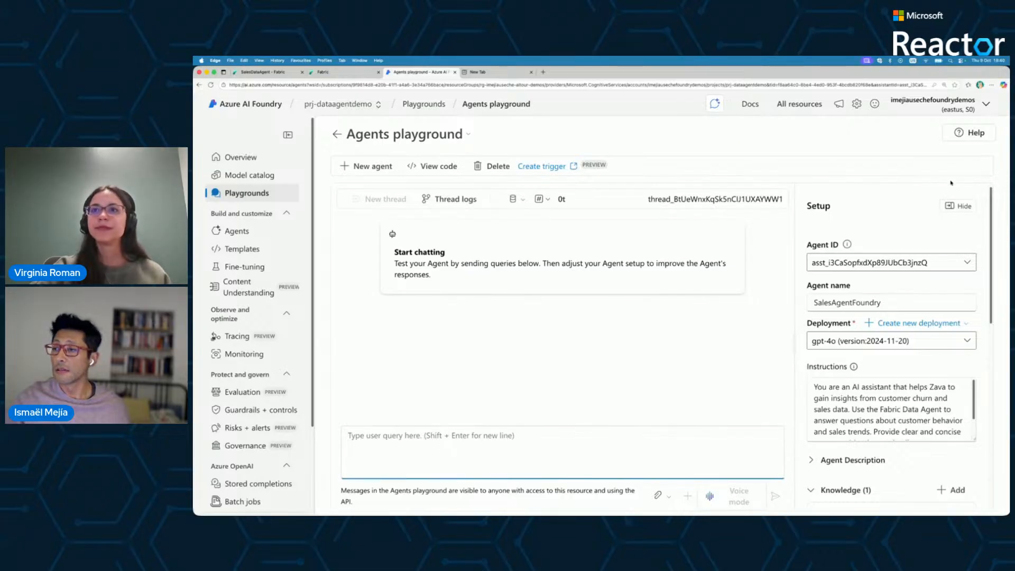
left_click(957, 207)
left_click(524, 456)
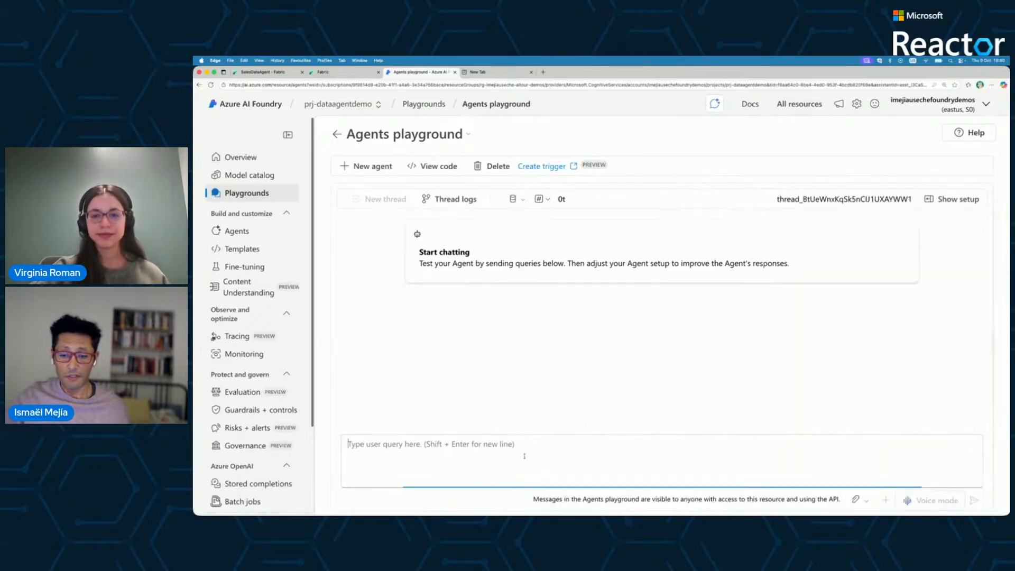
key("super+v")
key("Return")
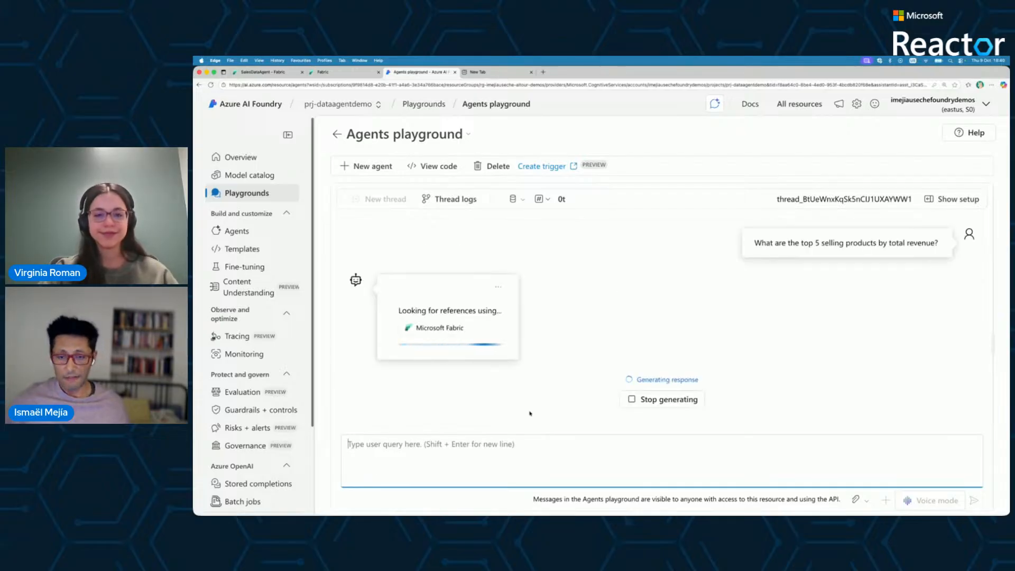
key("super+Tab")
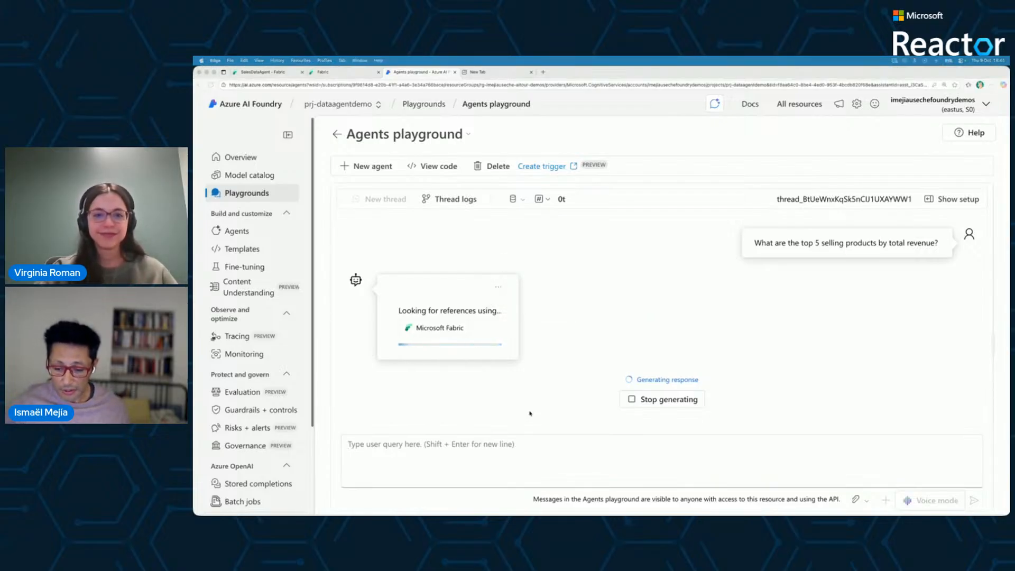
left_click(536, 449)
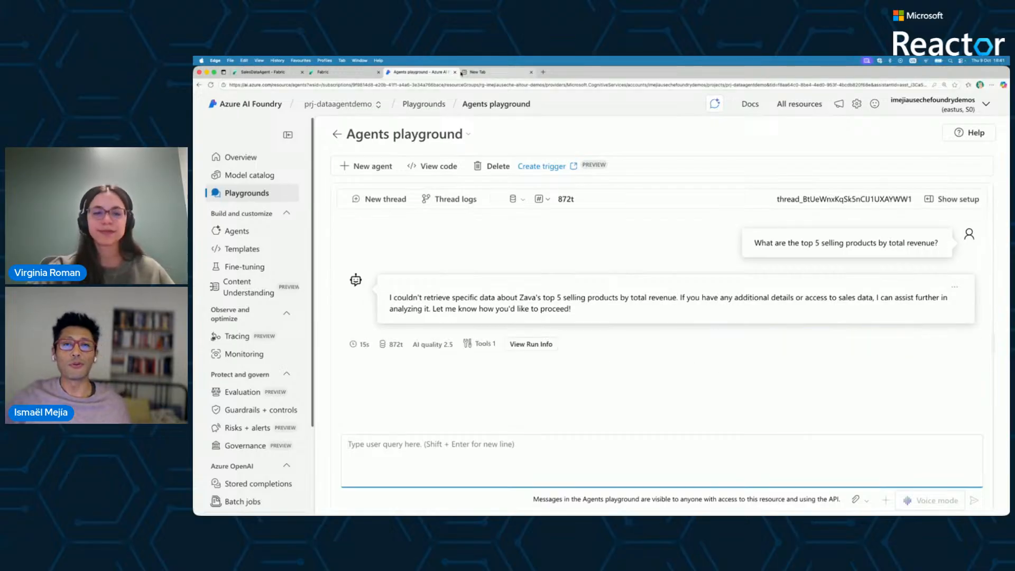
- Close the Agents playground page, switch to the presentation and advance to the "AI-powered experiences in Fabric" slide
left_click(456, 73)
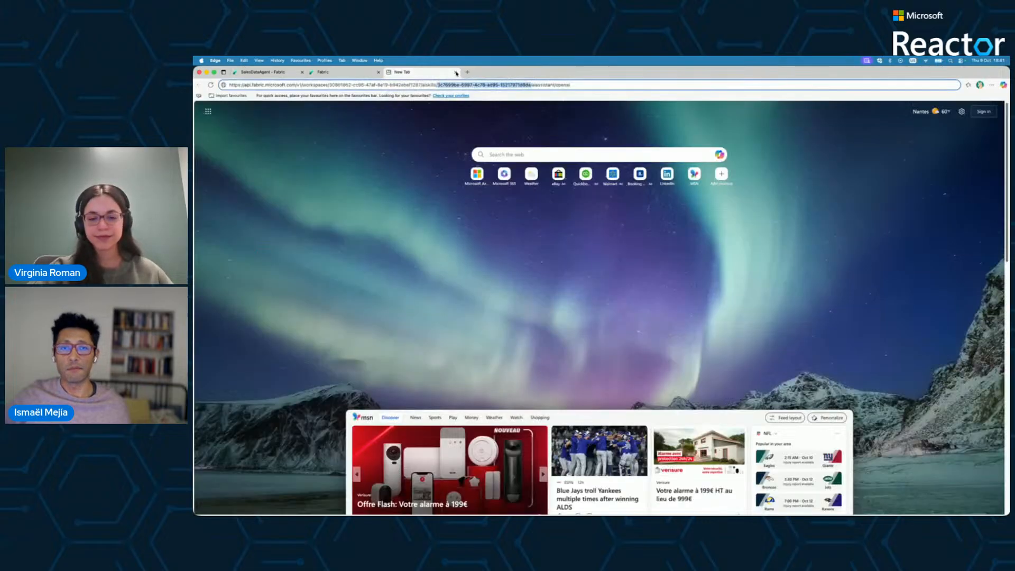
left_click(331, 75)
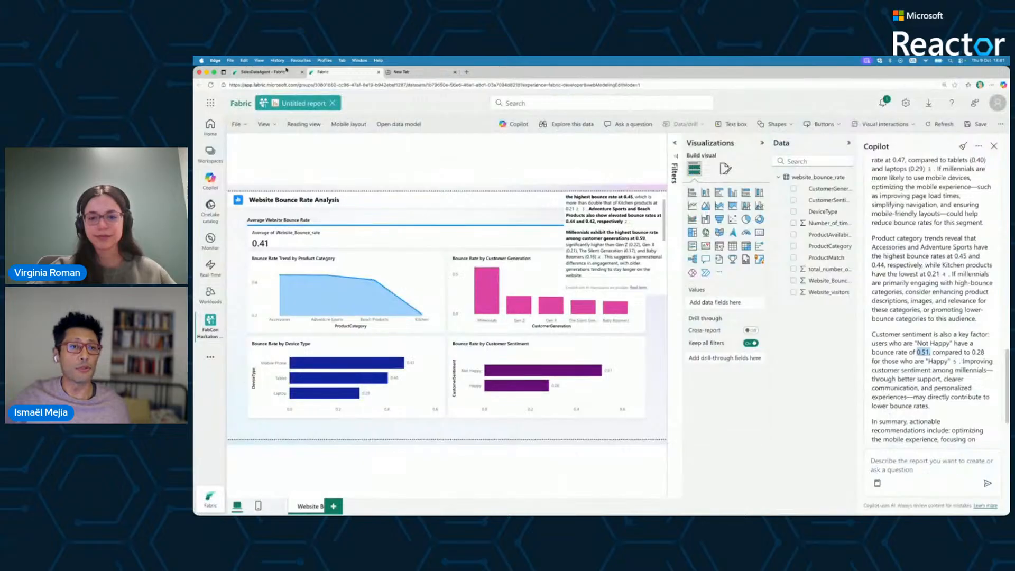
left_click(263, 72)
key("super+Tab")
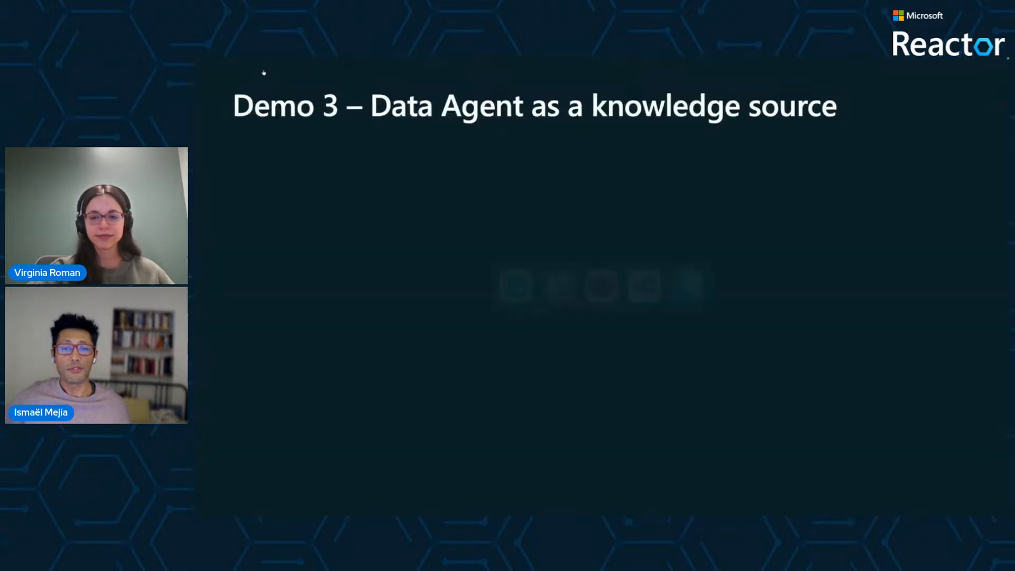
key("Right")
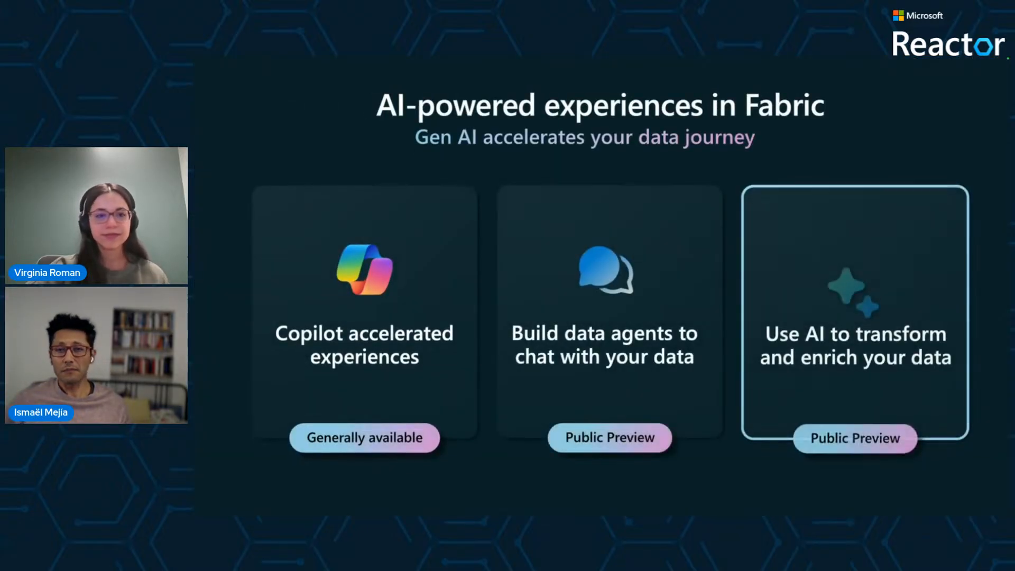
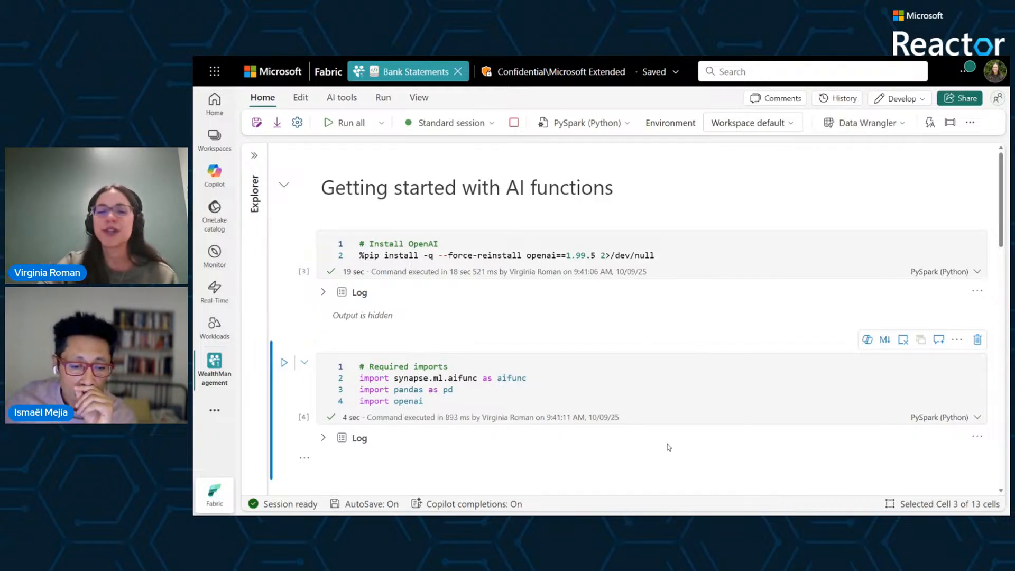
- Run the cell that builds the product review DataFrame and widen the Review column so the texts are readable
scroll(668, 448, "down", 3)
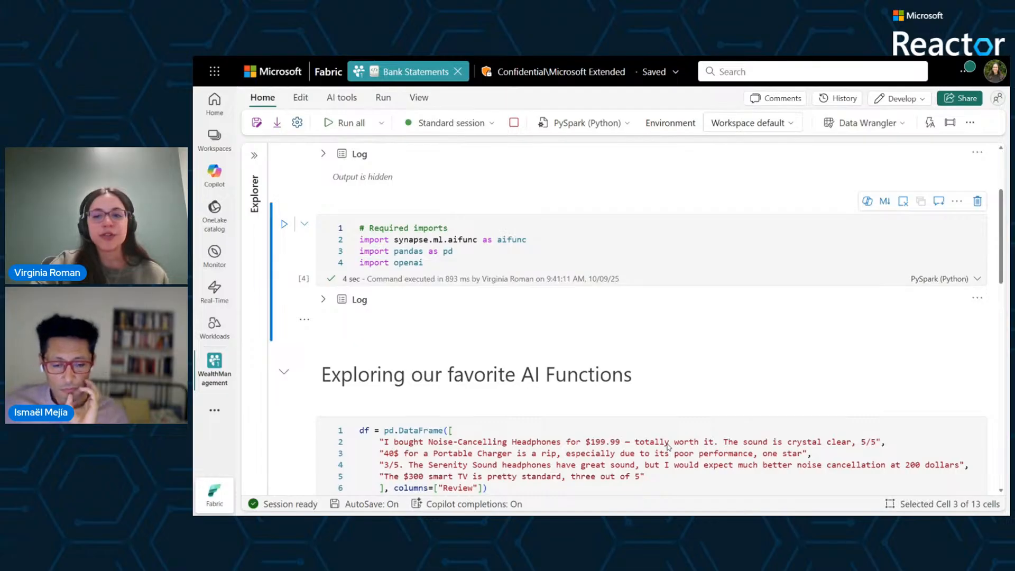
scroll(668, 448, "down", 1)
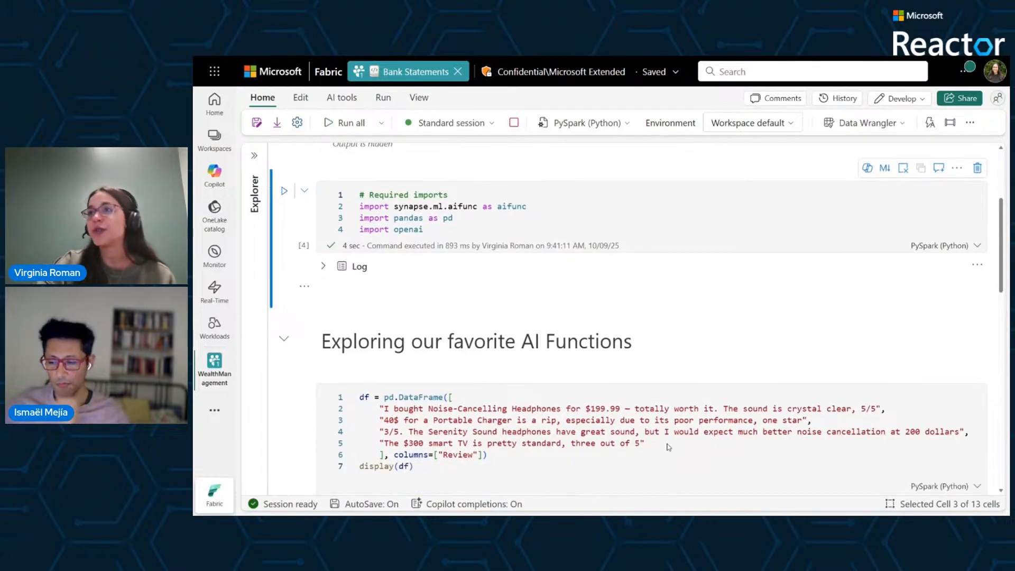
scroll(668, 448, "down", 2)
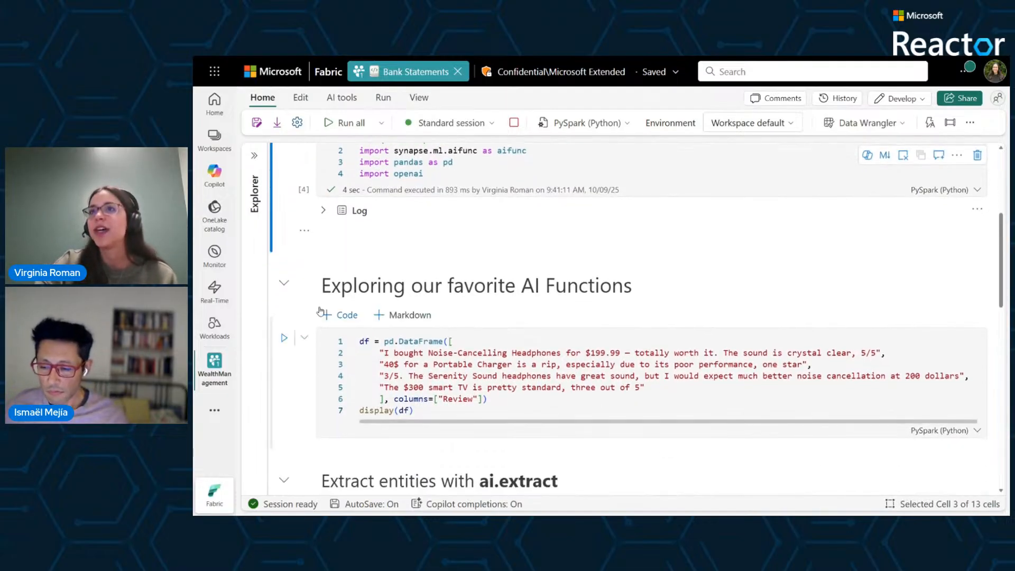
left_click(285, 339)
scroll(655, 313, "down", 1)
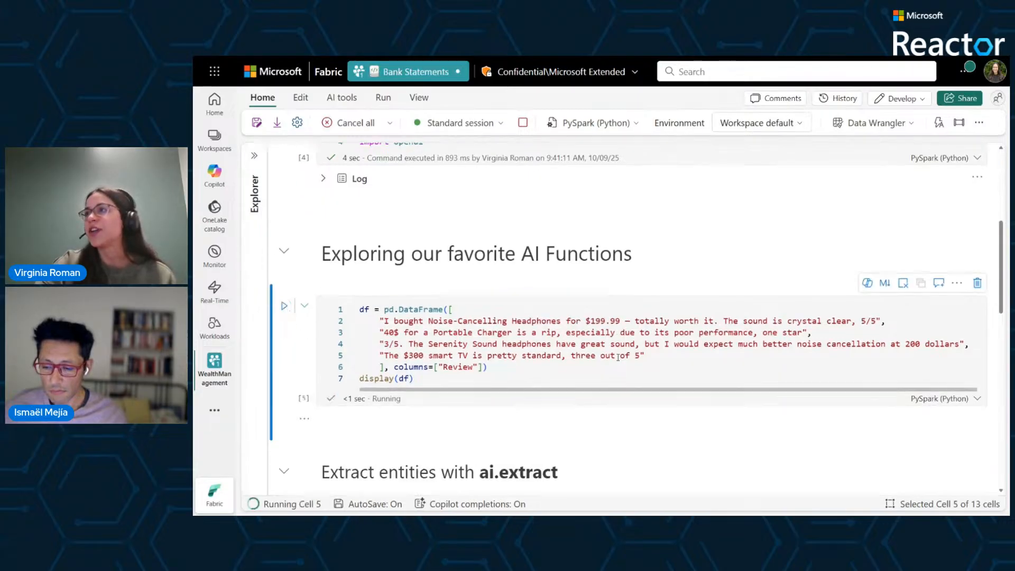
scroll(654, 313, "down", 3)
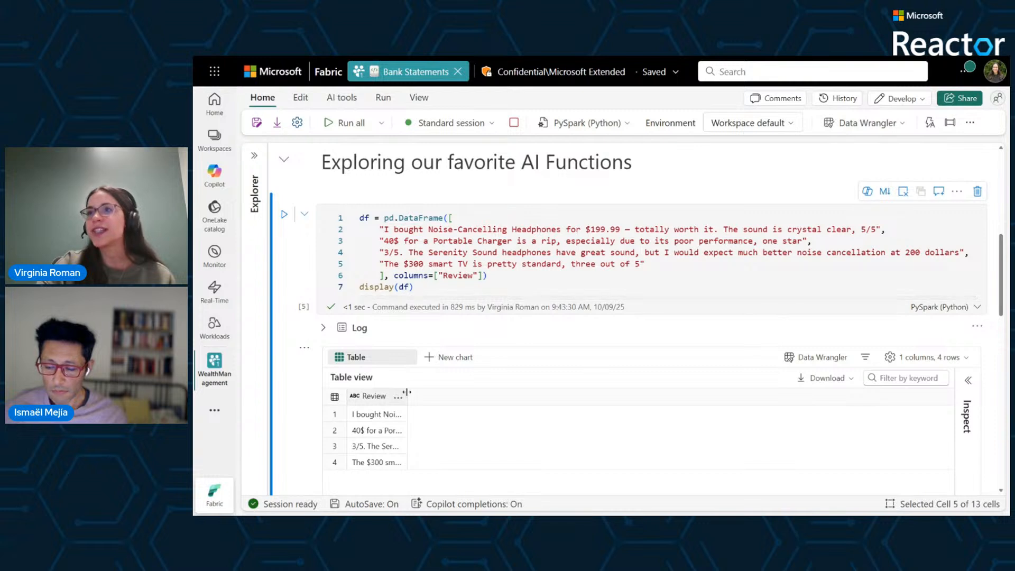
left_click_drag(407, 396, 568, 415)
left_click_drag(627, 428, 740, 430)
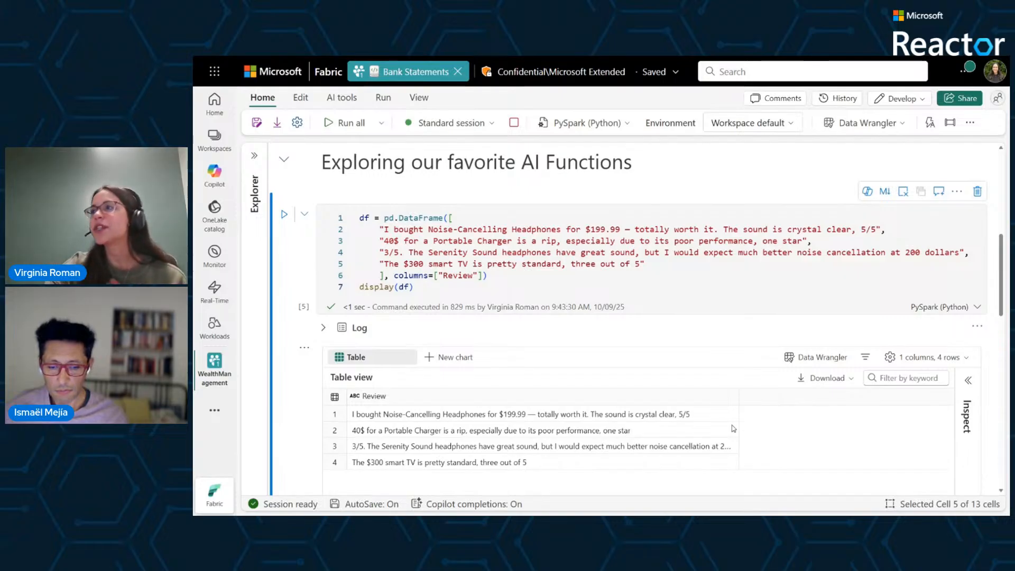
- Run the ai.extract cell for Product, Price and Rating, and widen the Product and Price columns of its output table
scroll(733, 429, "down", 3)
scroll(733, 428, "down", 1)
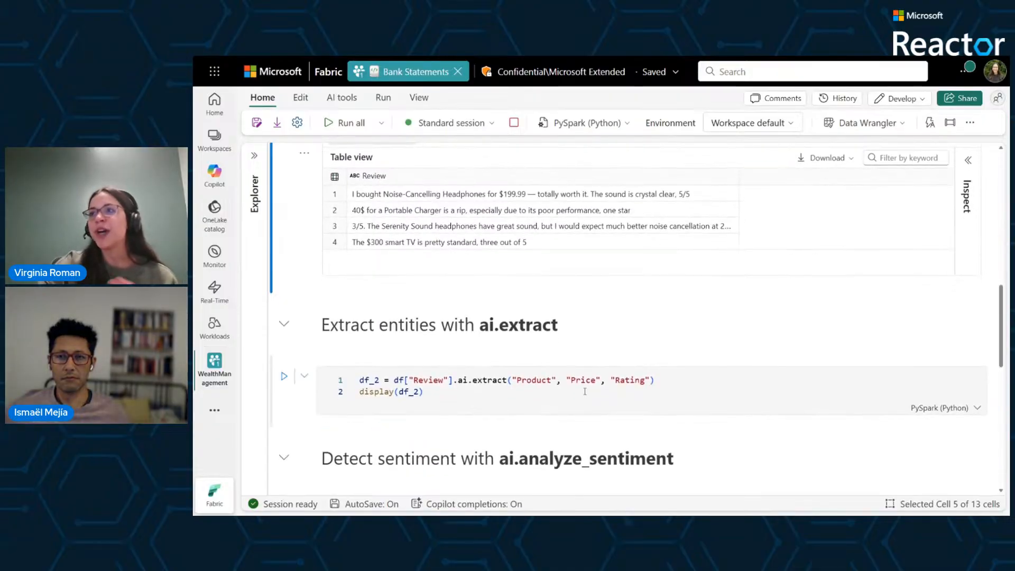
left_click(527, 407)
key("ctrl+Return")
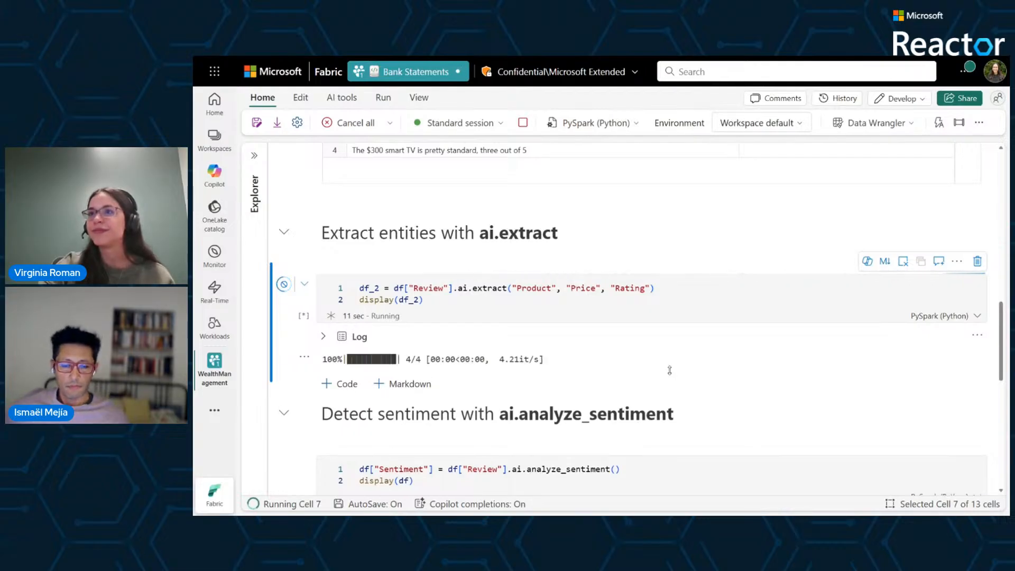
scroll(672, 373, "down", 1)
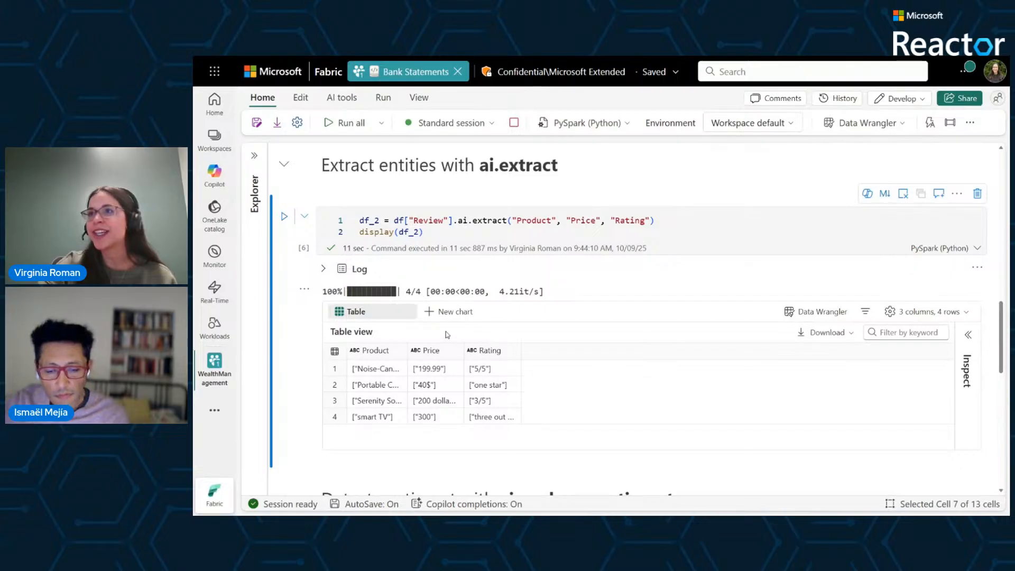
left_click_drag(408, 351, 469, 356)
left_click_drag(532, 352, 574, 362)
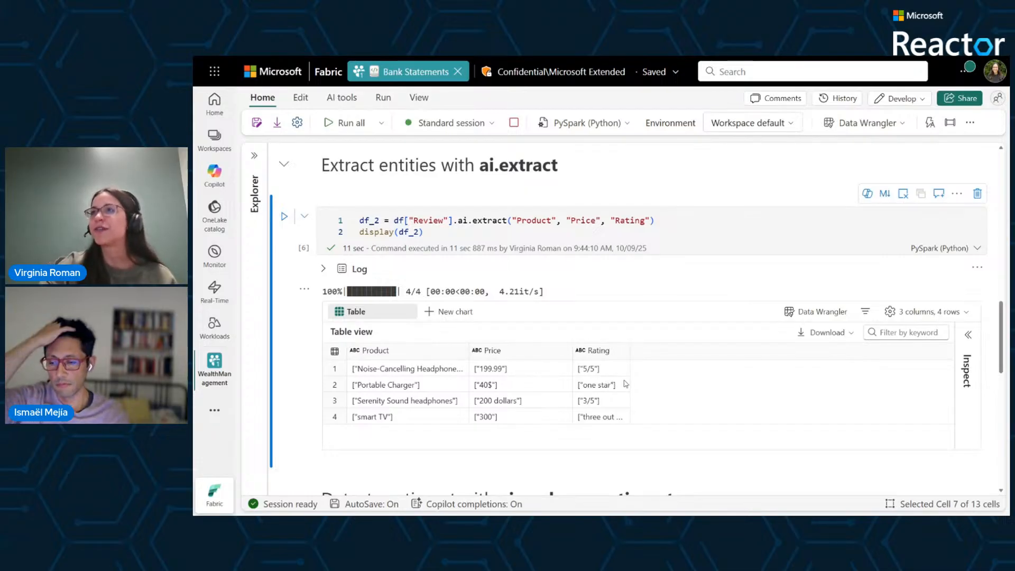
- Run the ai.analyze_sentiment cell on the reviews and widen the Review column in its output table
scroll(619, 382, "up", 2)
scroll(625, 384, "up", 4)
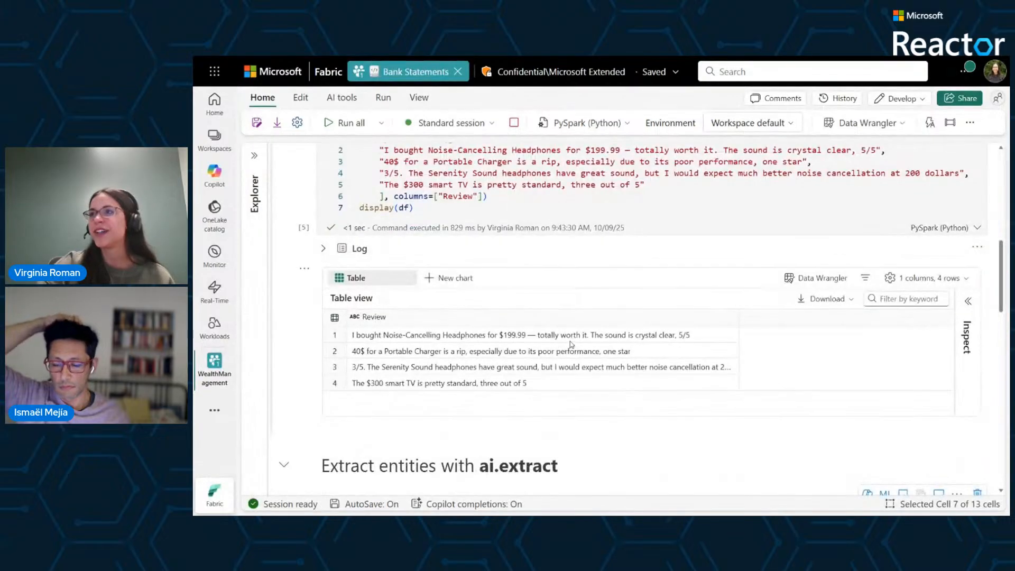
scroll(631, 434, "down", 5)
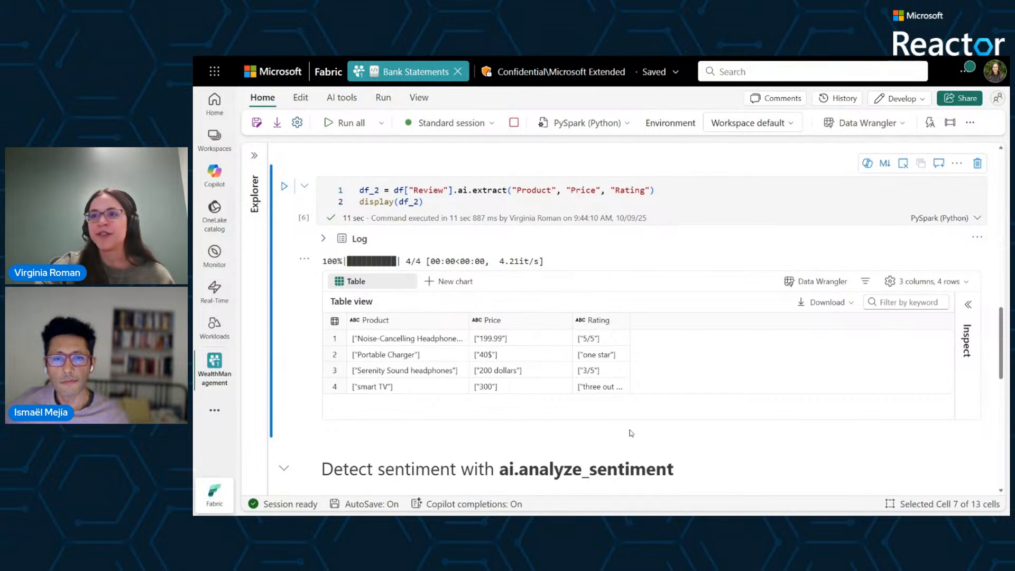
scroll(630, 433, "down", 3)
left_click(333, 367)
key("shift+Return")
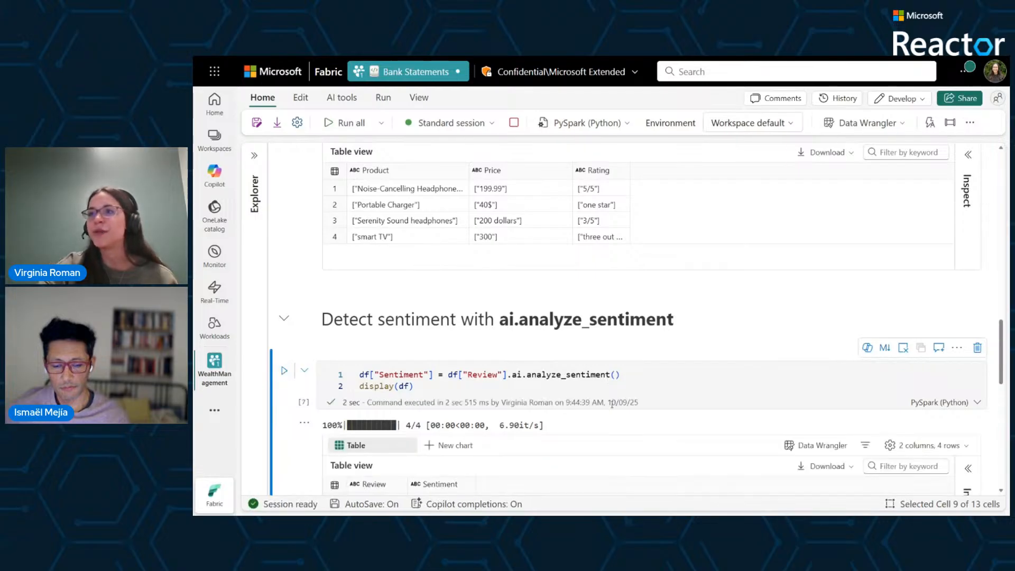
scroll(612, 404, "down", 2)
left_click_drag(407, 395, 684, 414)
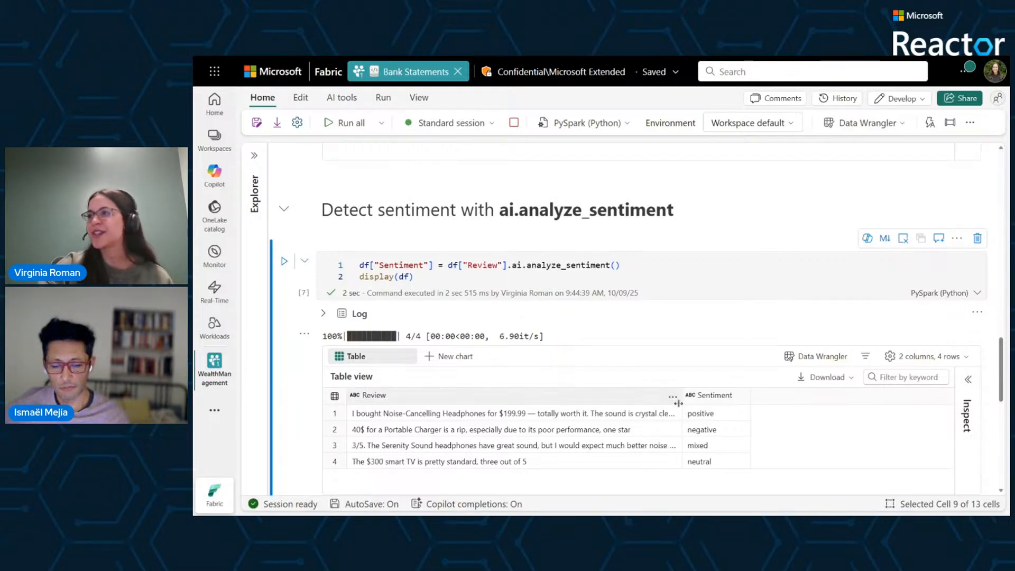
left_click_drag(683, 404, 724, 410)
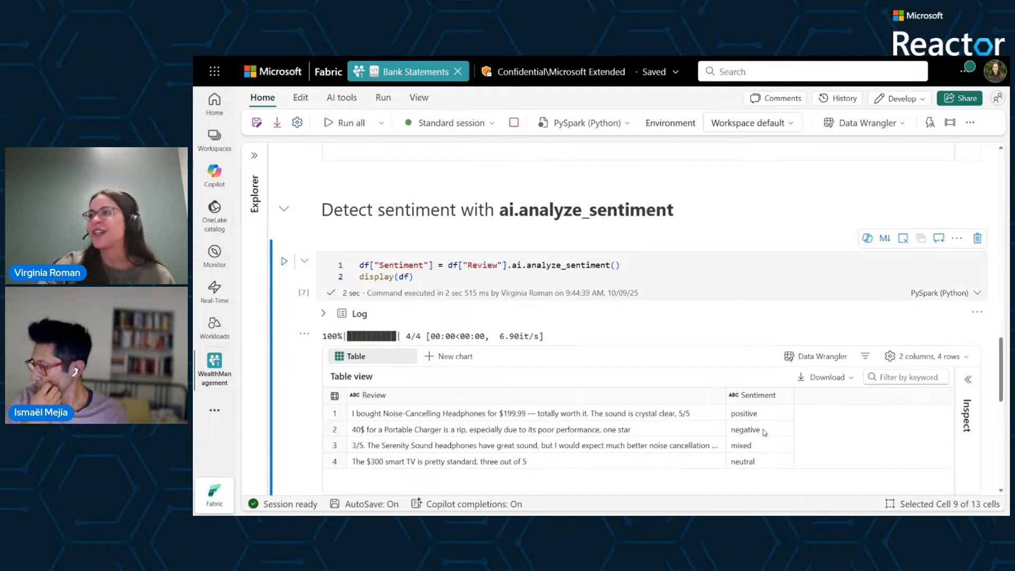
- Run the ai.generate_response cell with the prompt "Write a quick reply for this review" and widen the Review and Response columns
scroll(577, 440, "down", 1)
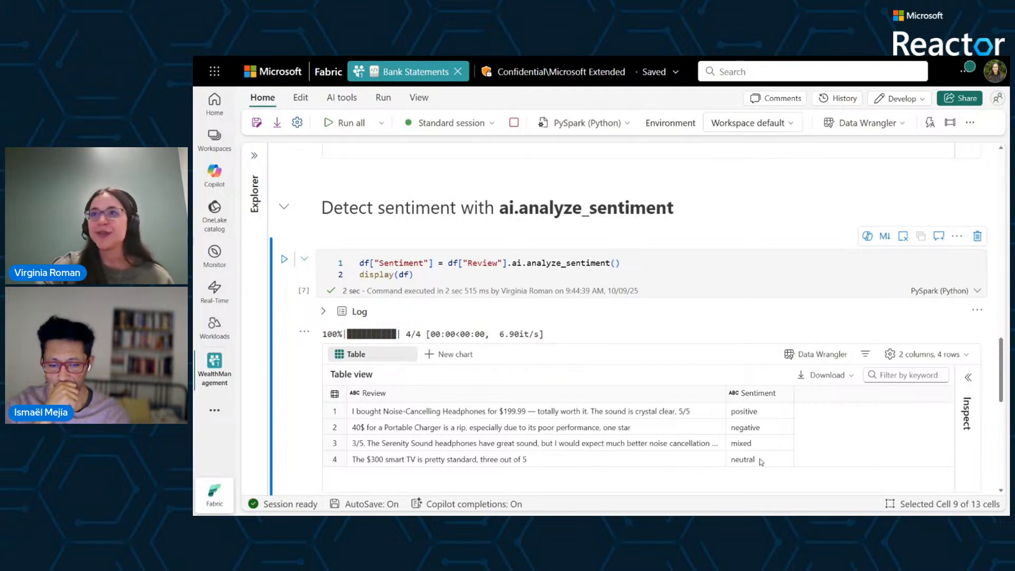
scroll(762, 462, "down", 3)
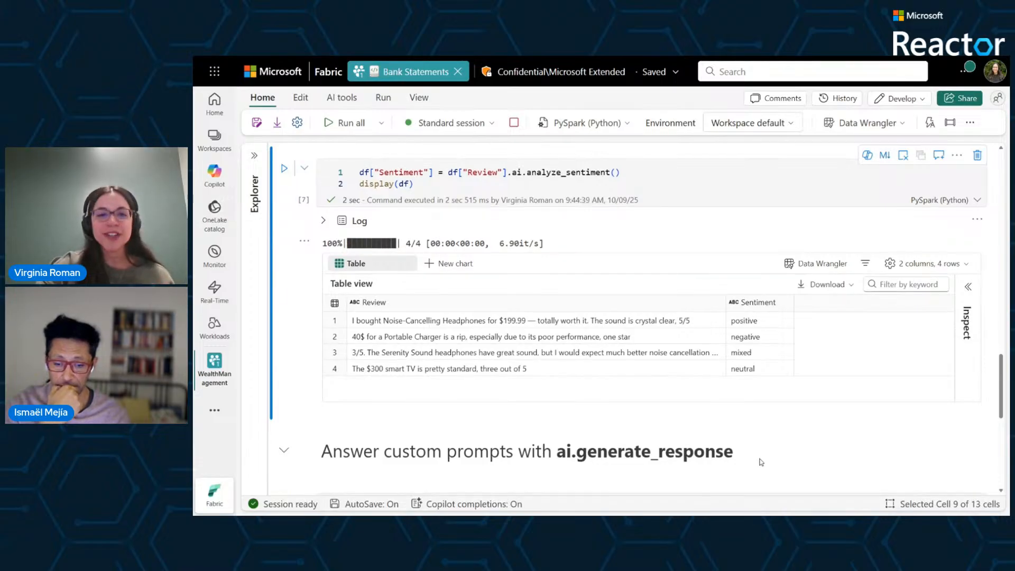
scroll(761, 462, "down", 2)
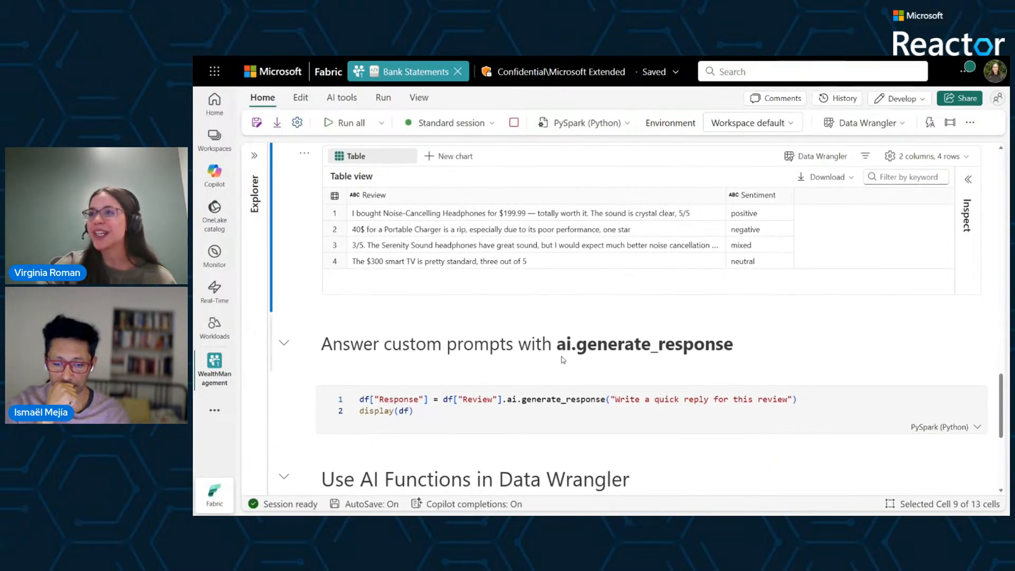
left_click(284, 396)
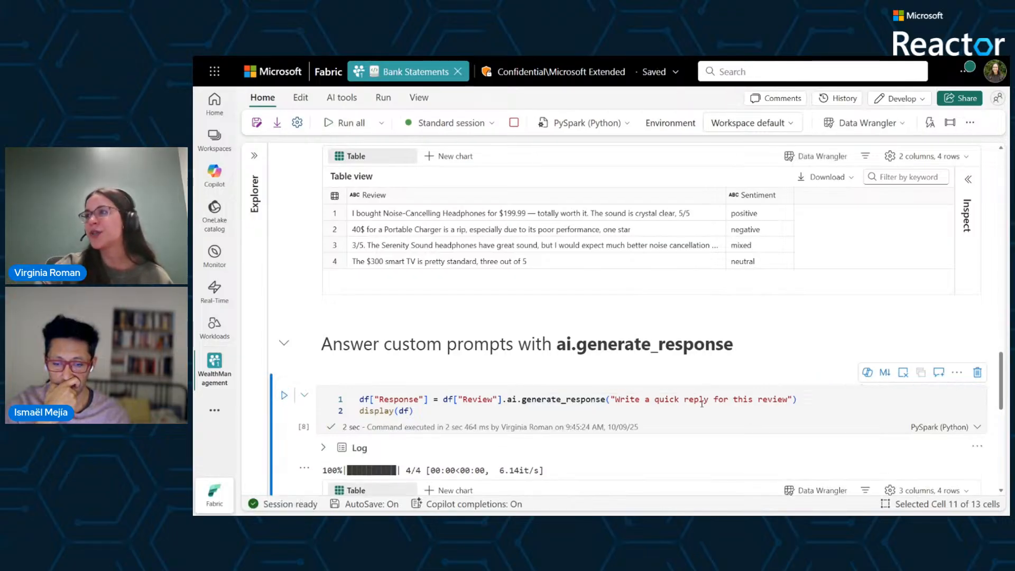
scroll(774, 404, "down", 2)
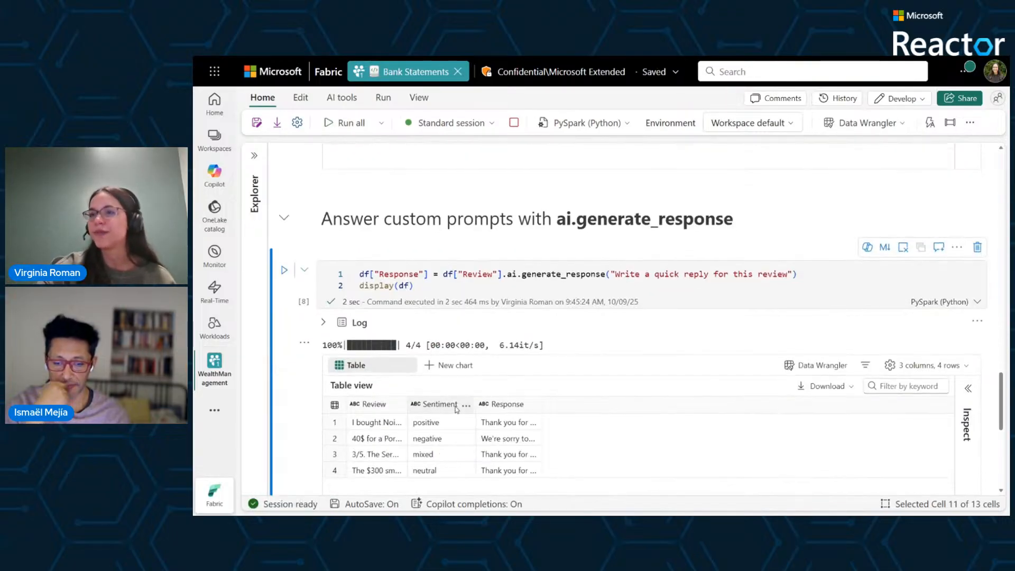
left_click_drag(408, 403, 500, 403)
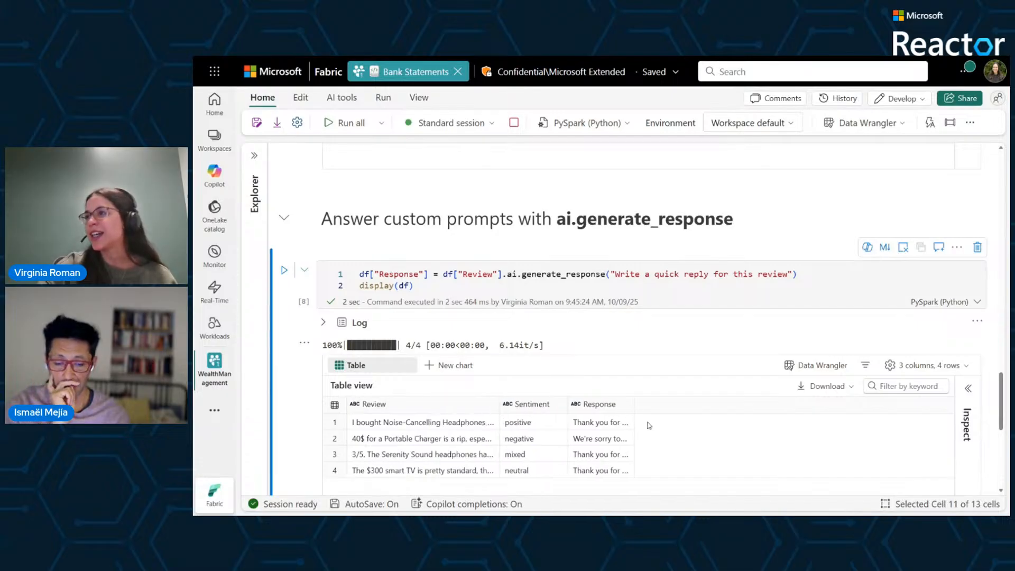
left_click_drag(638, 404, 879, 406)
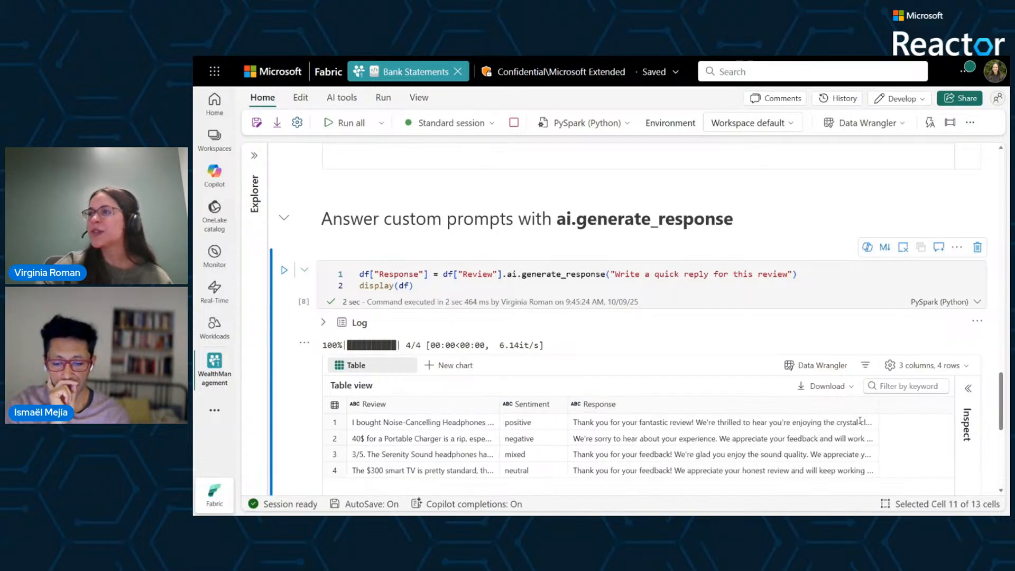
- Run the cell that loads the bank statement CSV into a Spark DataFrame and widen the Description and DateTime columns of its output table
scroll(736, 431, "down", 1)
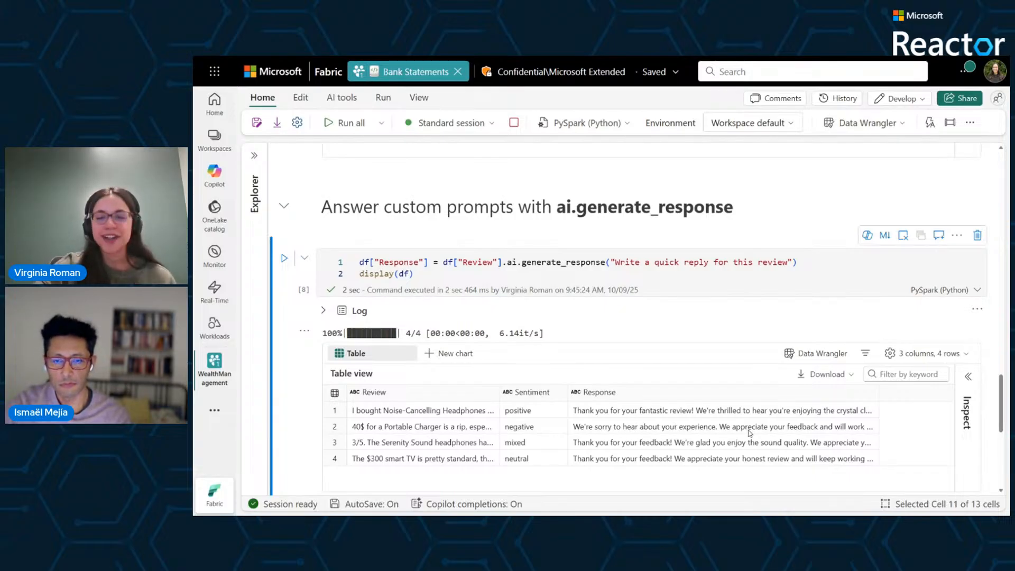
scroll(751, 438, "down", 3)
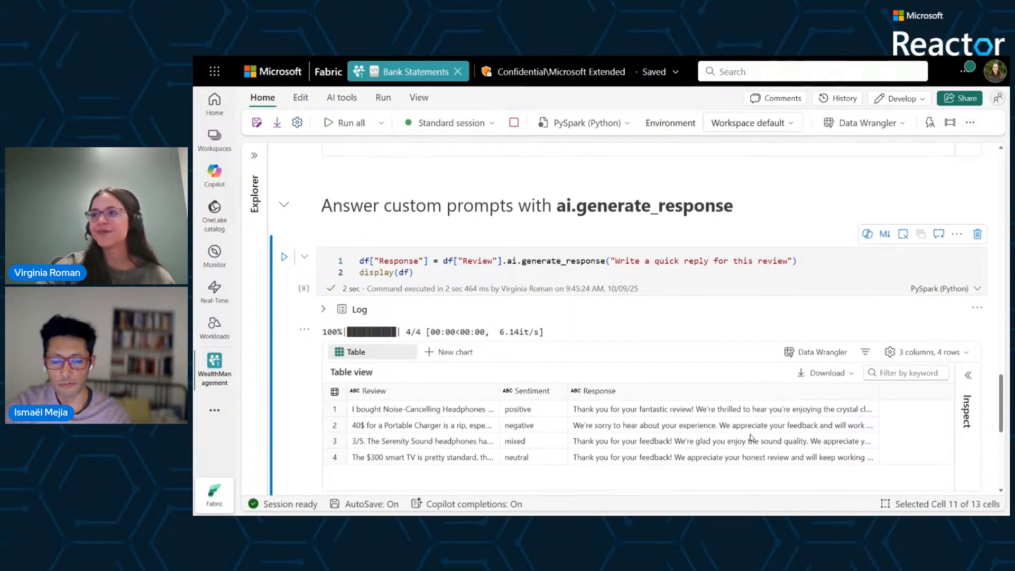
scroll(752, 438, "down", 3)
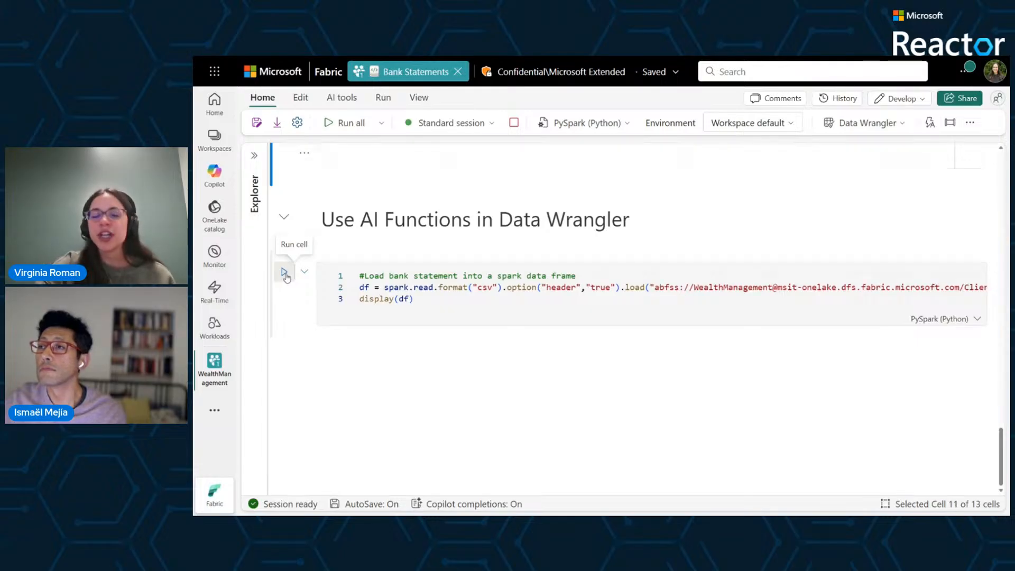
left_click(285, 274)
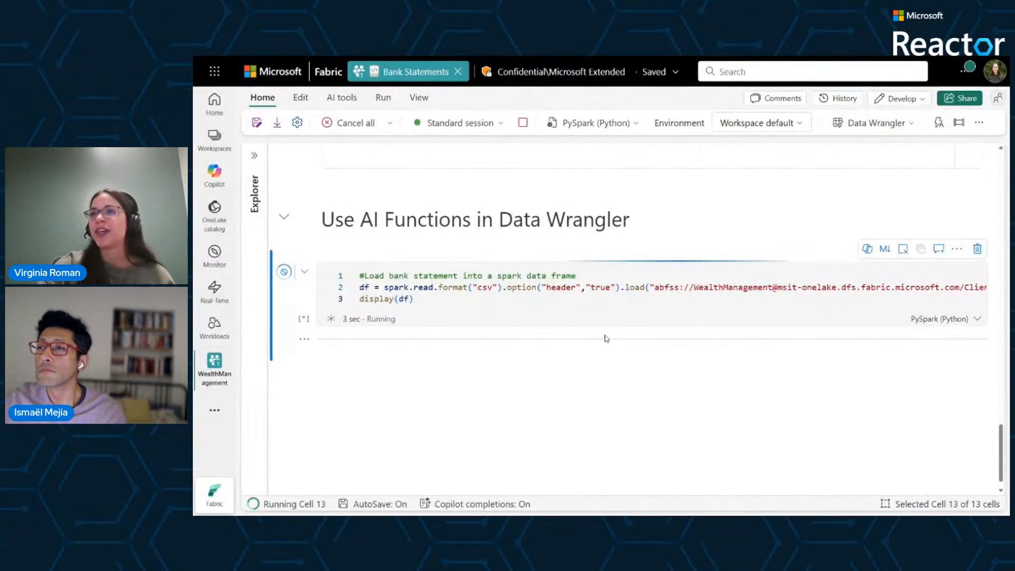
scroll(623, 340, "down", 1)
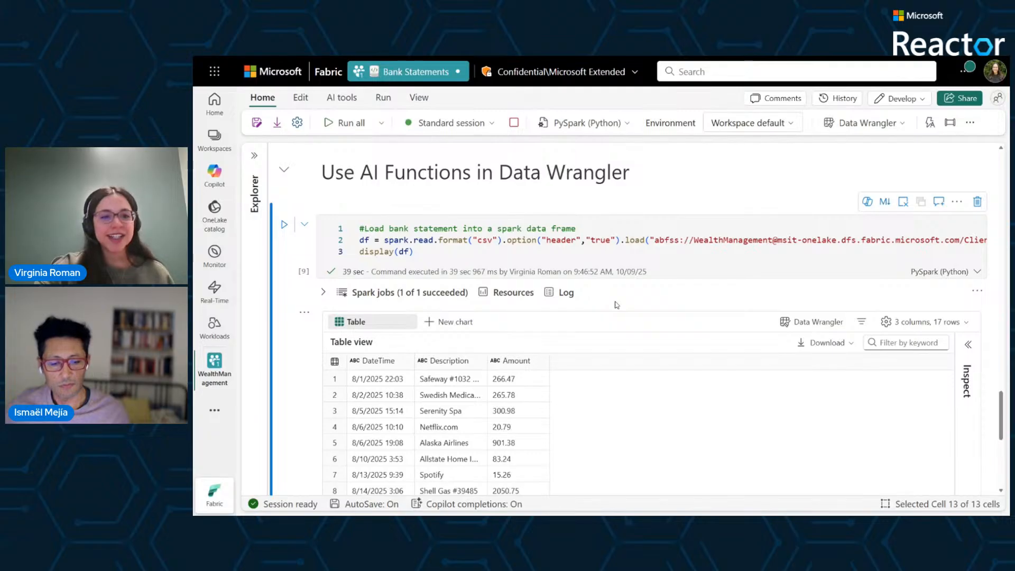
left_click_drag(487, 361, 634, 360)
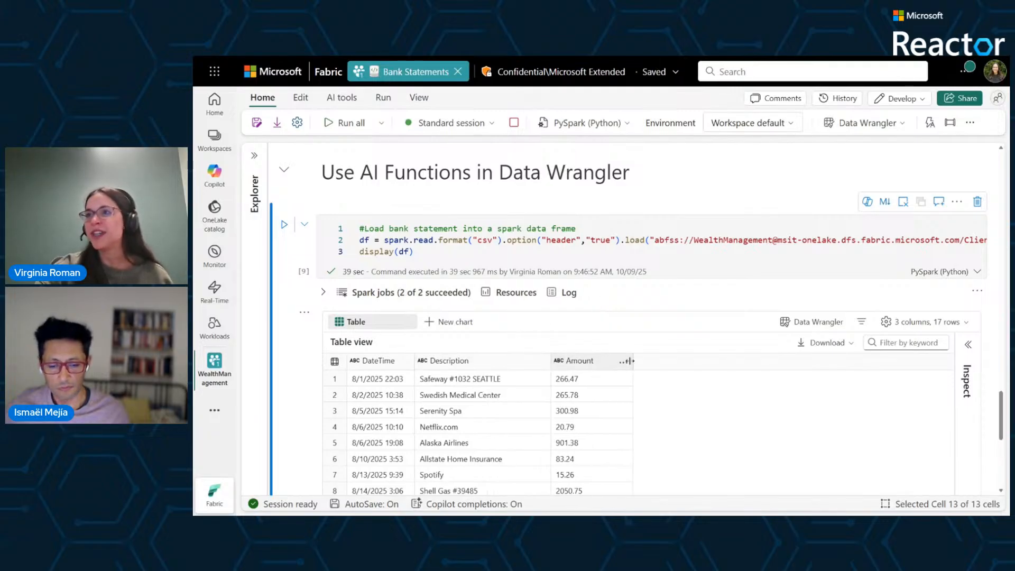
left_click_drag(418, 362, 453, 362)
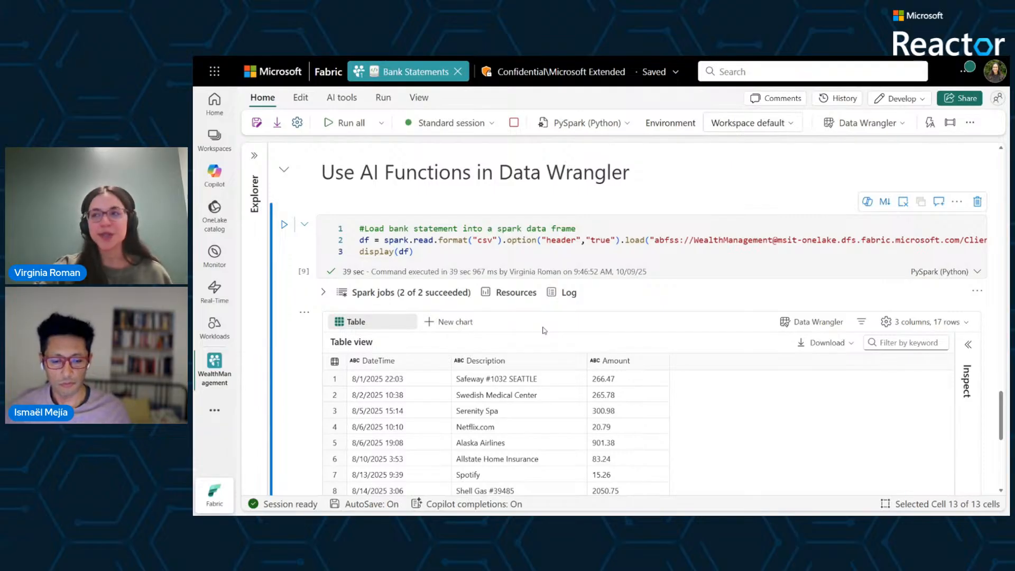
- Open the bank statement DataFrame in Data Wrangler, widen the data grid over the Summary pane and dismiss the pandas conversion notice
scroll(542, 329, "down", 1)
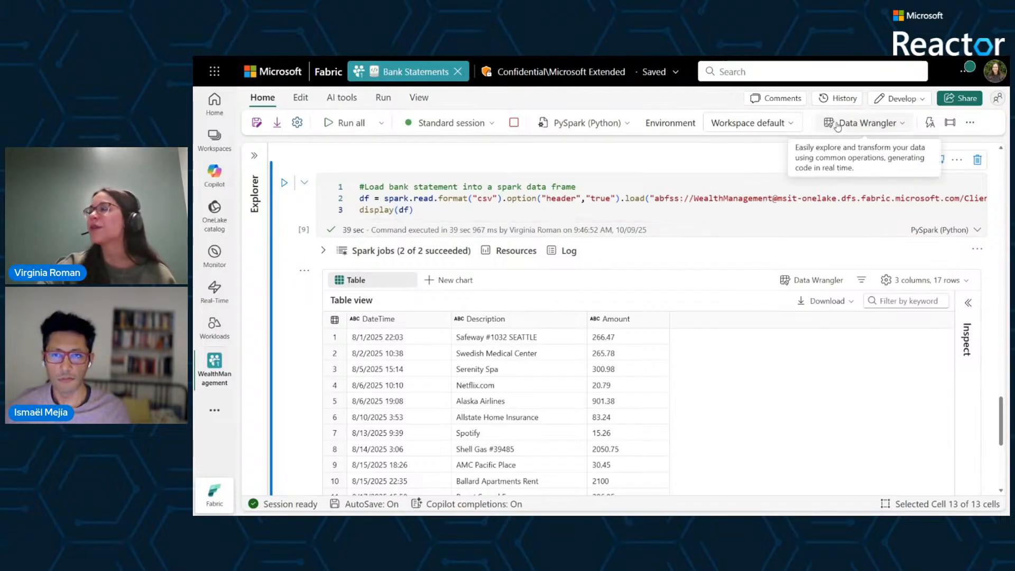
left_click(812, 280)
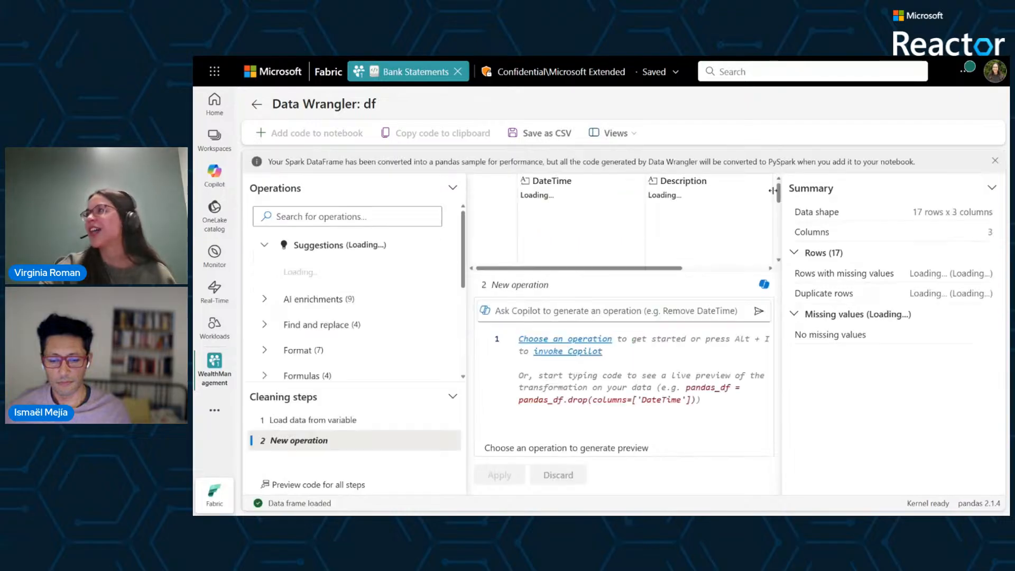
left_click_drag(804, 201, 1001, 209)
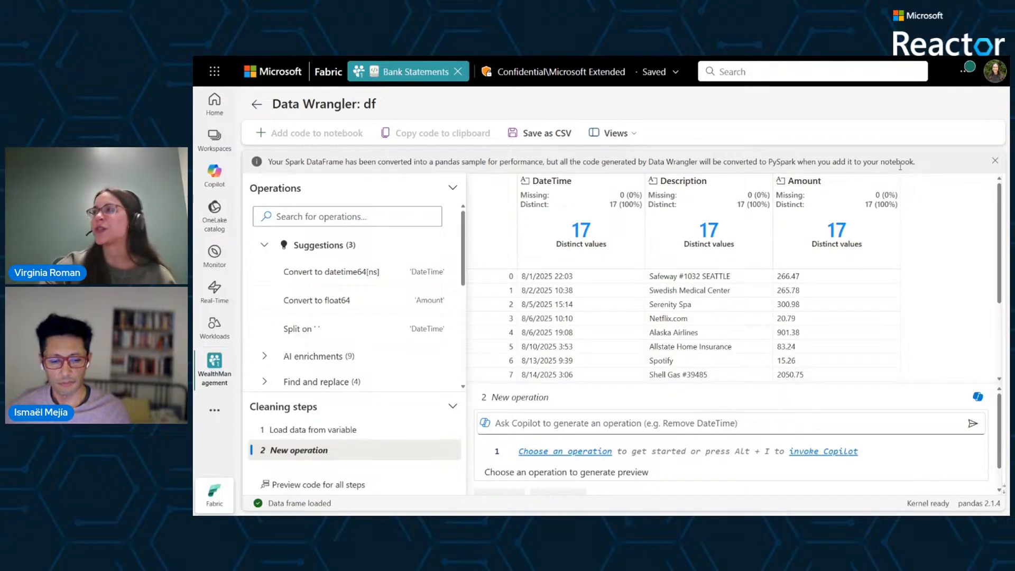
left_click(997, 161)
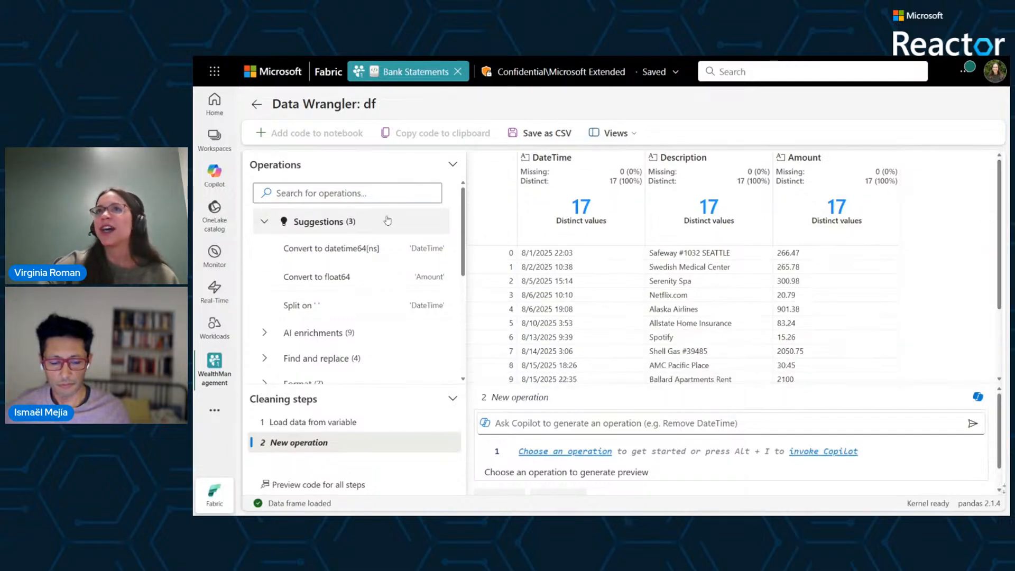
- Start a Categorize text AI enrichment with Description as the target column
left_click(266, 222)
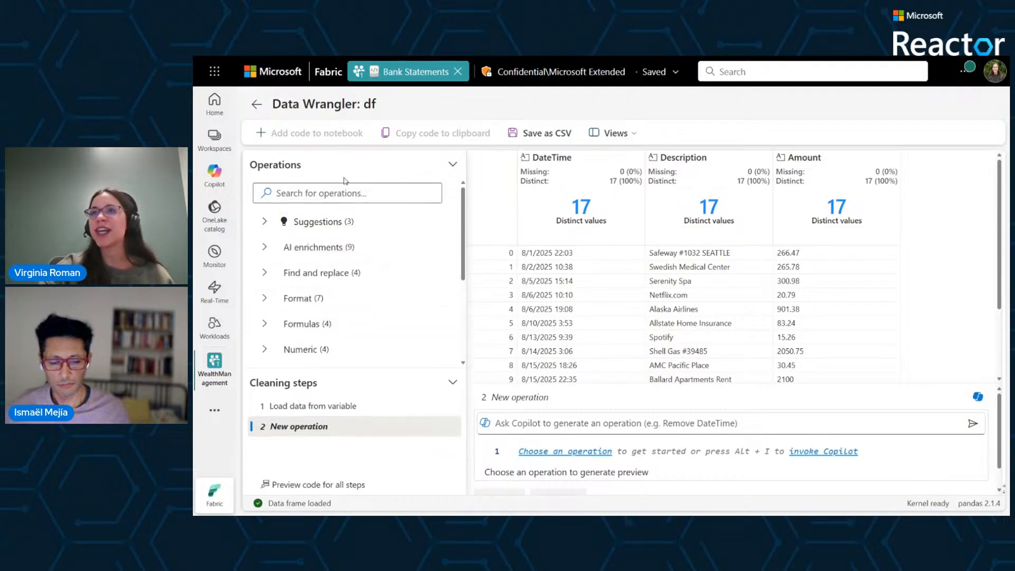
left_click(349, 249)
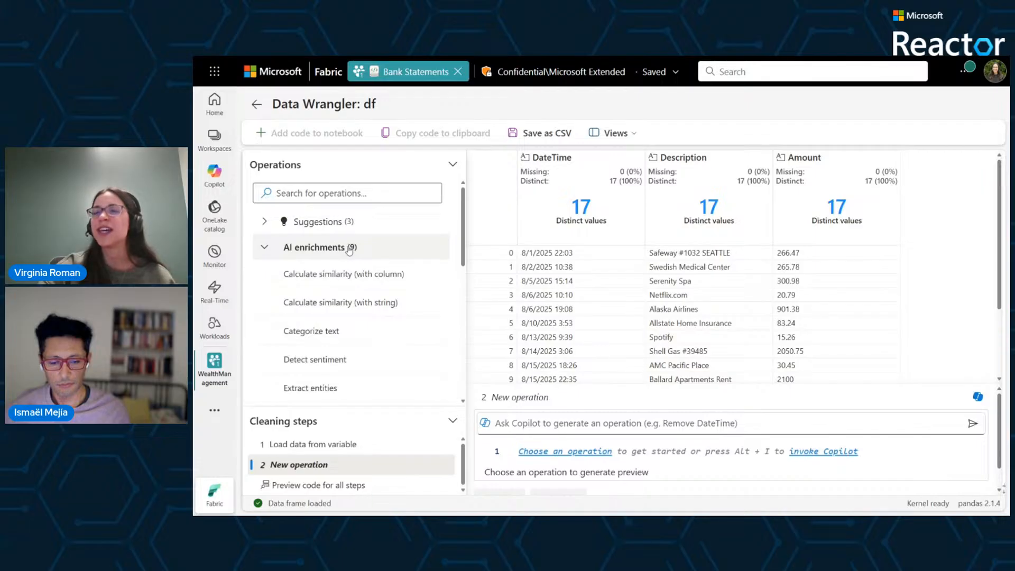
scroll(367, 346, "down", 1)
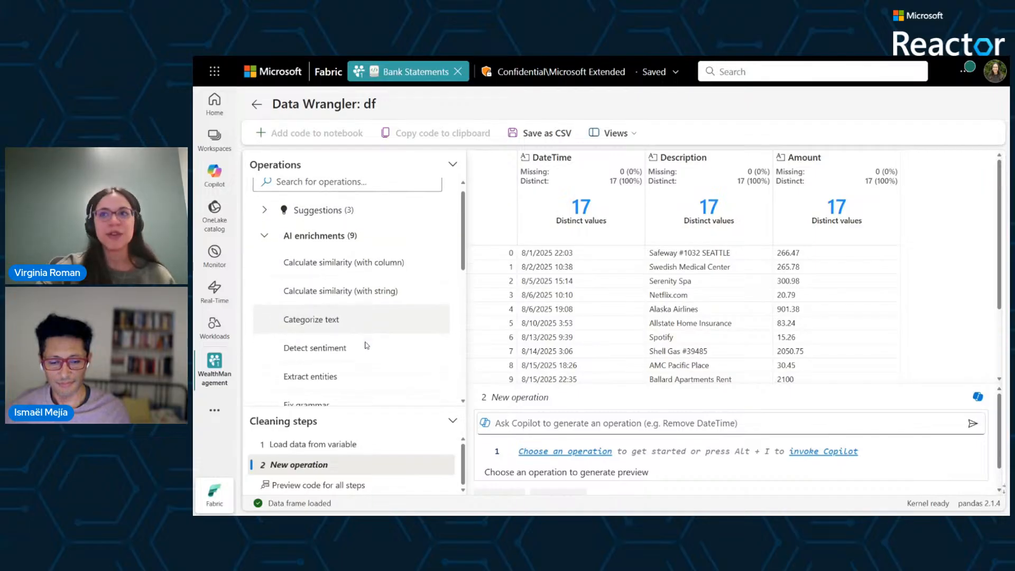
scroll(367, 345, "down", 1)
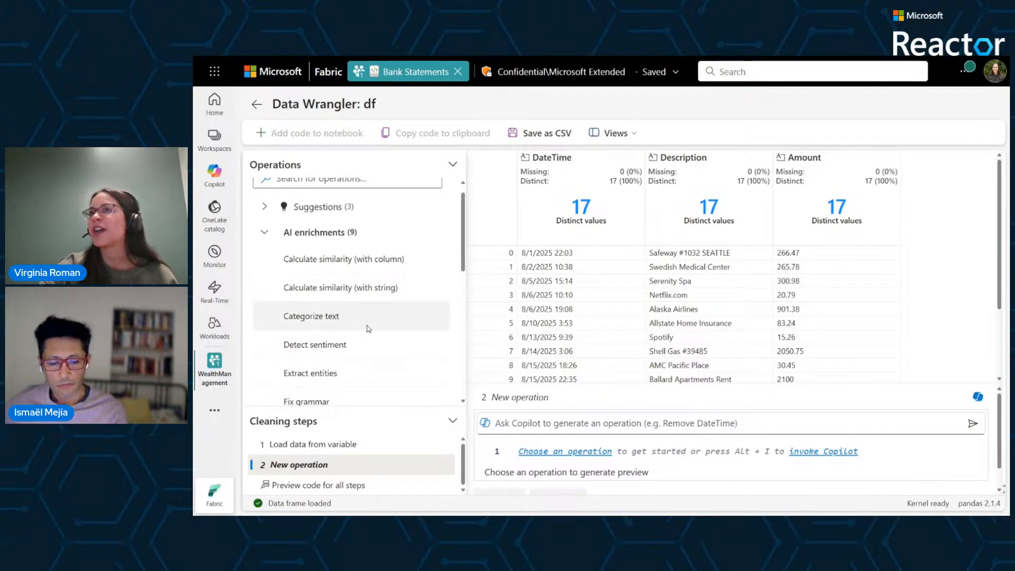
left_click(369, 328)
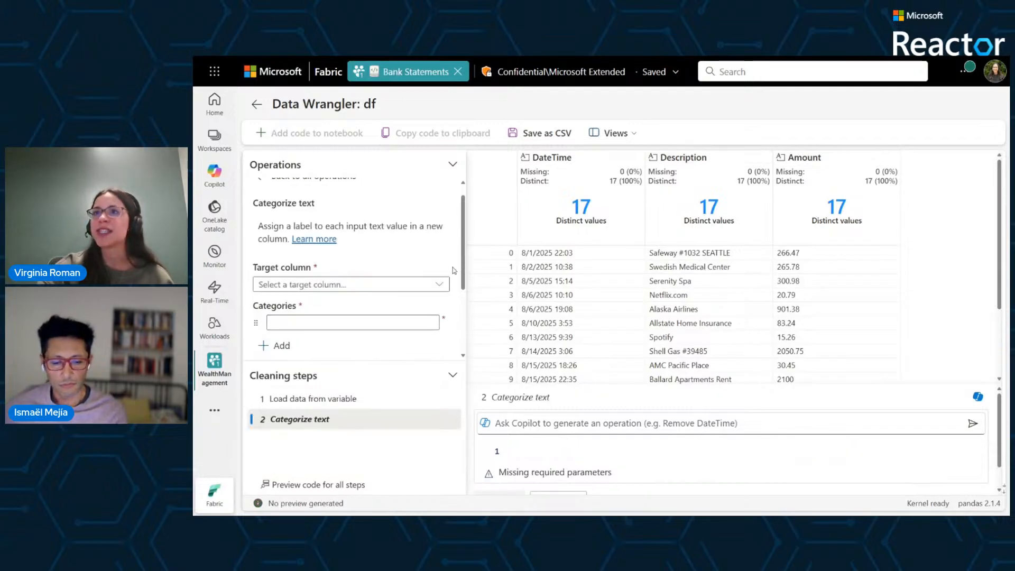
left_click(381, 284)
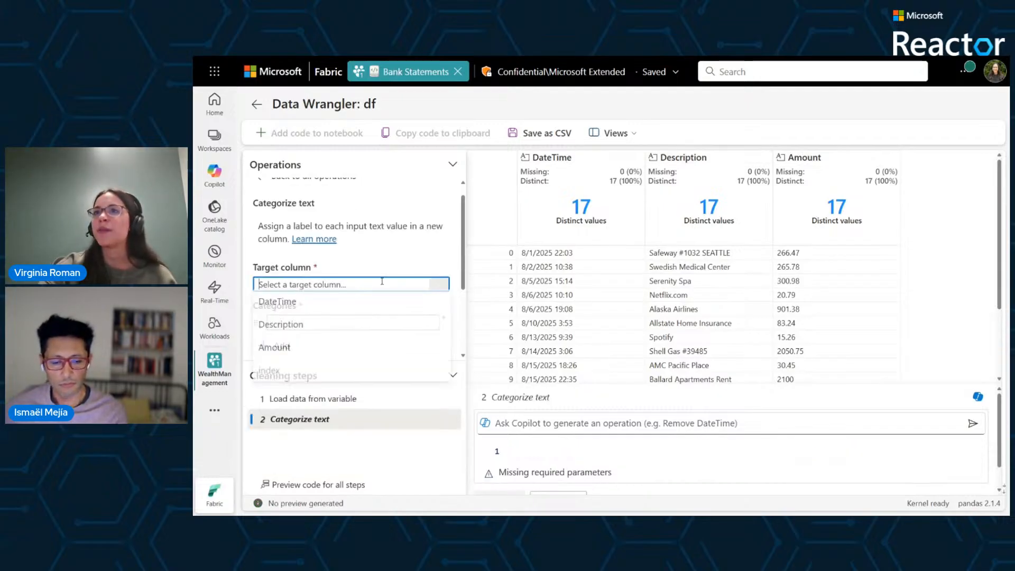
left_click(316, 327)
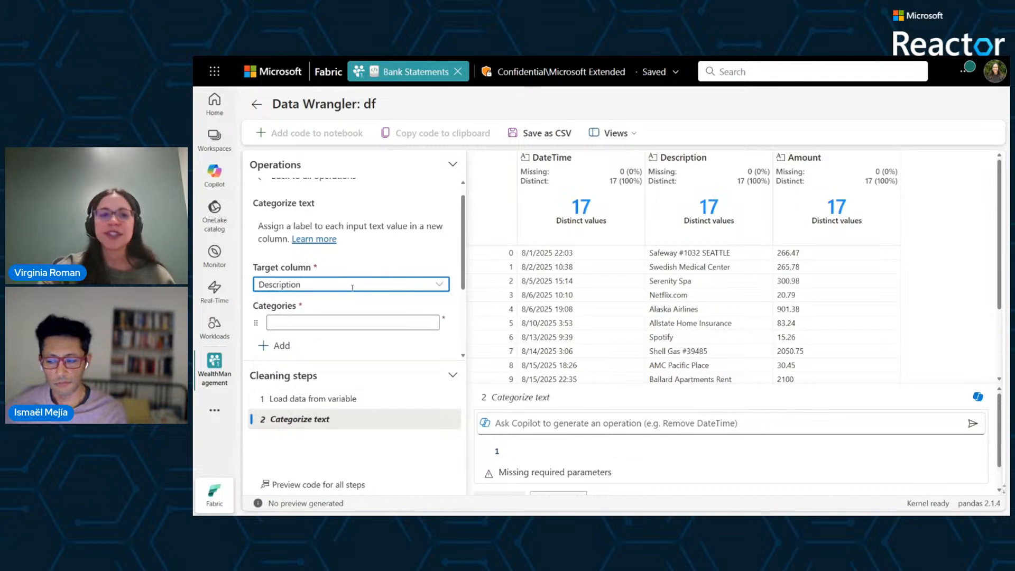
- Define the categories Luxury, Necessity and Discretionary for the Categorize text operation
left_click(329, 312)
type("Luxury")
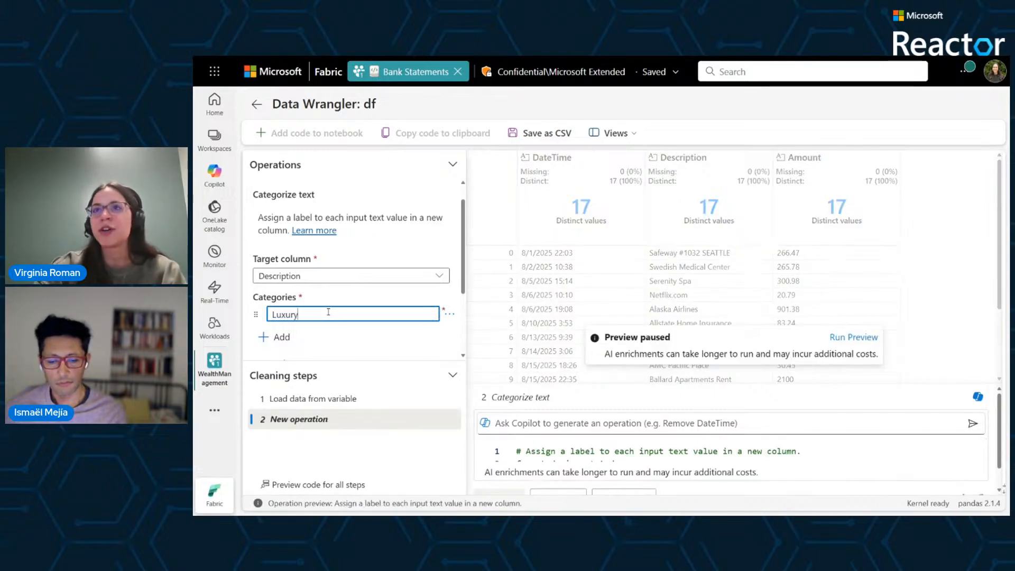
key("Return")
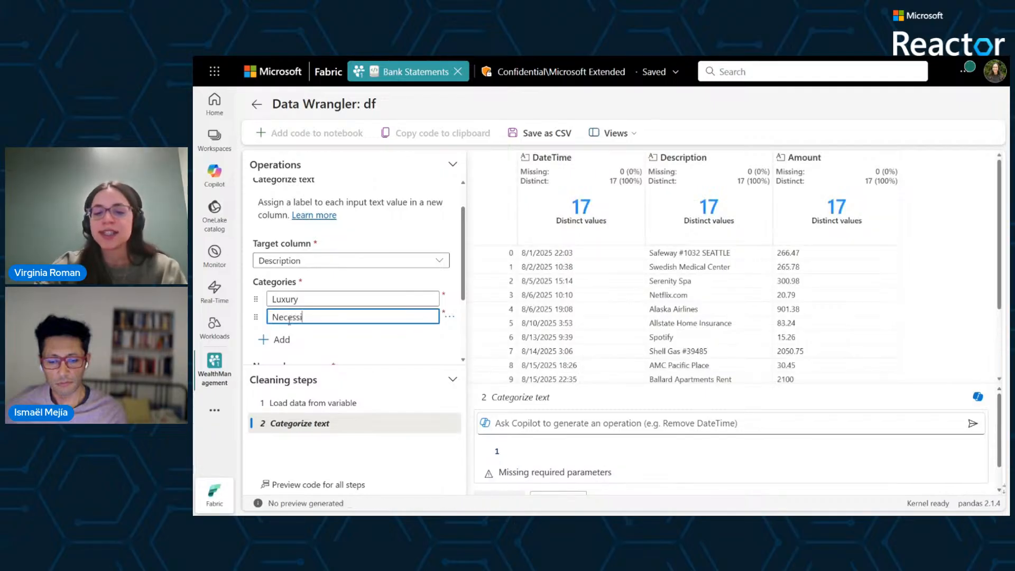
type("Necessity")
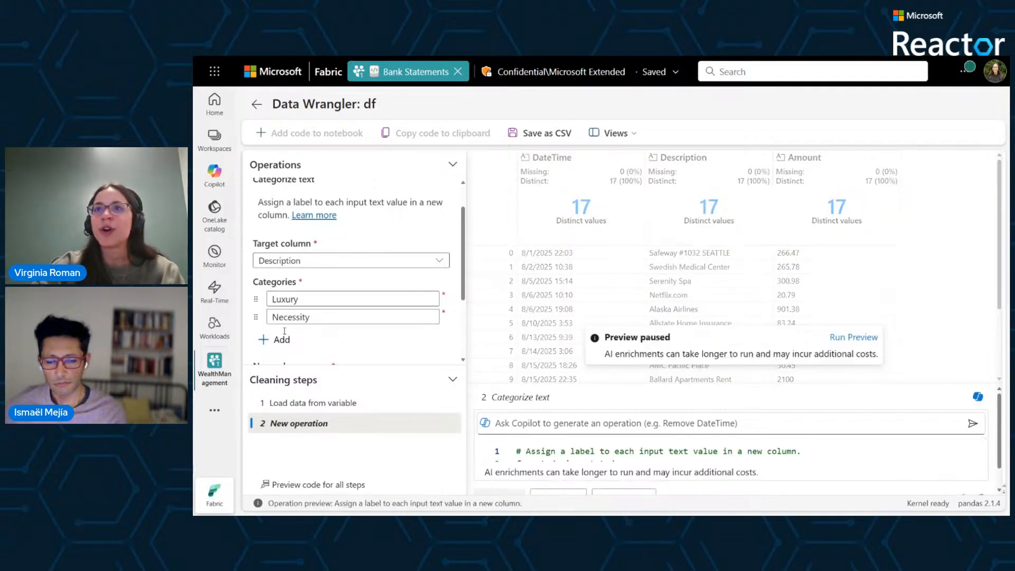
key("Return")
type("Discretionary")
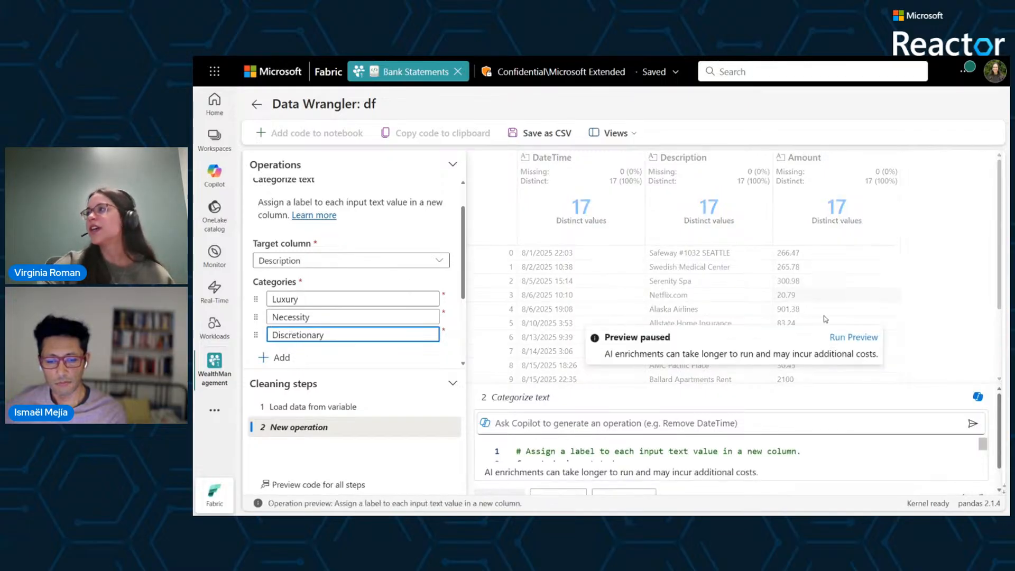
- Name the new category column Type, preview and apply the categorization, and enlarge the data grid to show more rows
scroll(414, 312, "down", 1)
triple_click(332, 352)
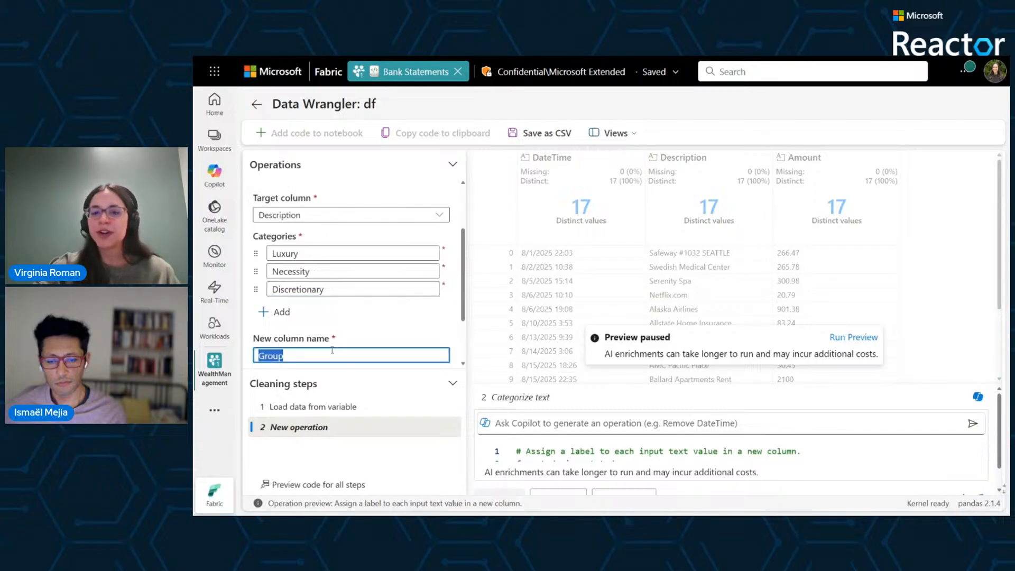
type("Type")
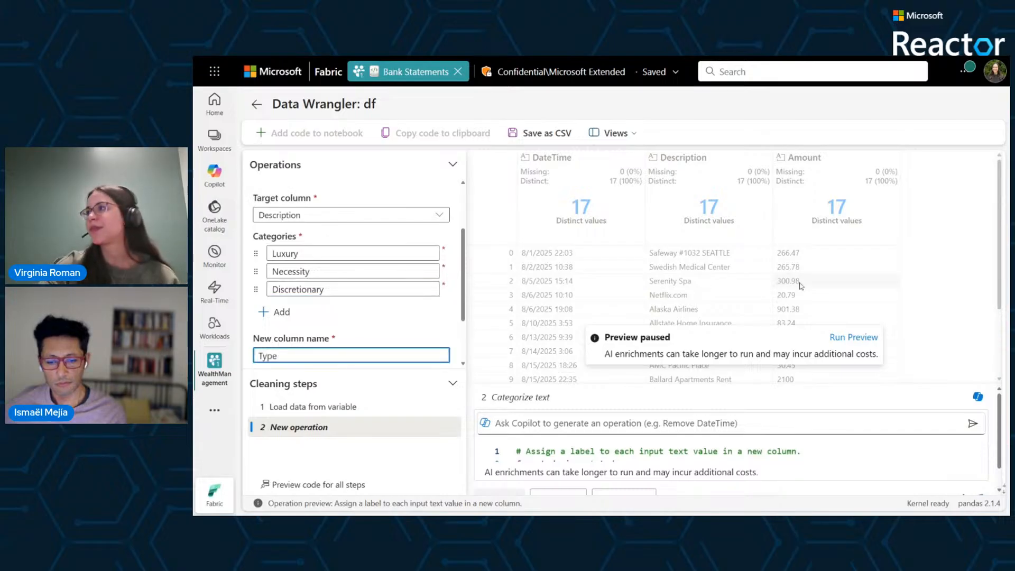
left_click(853, 338)
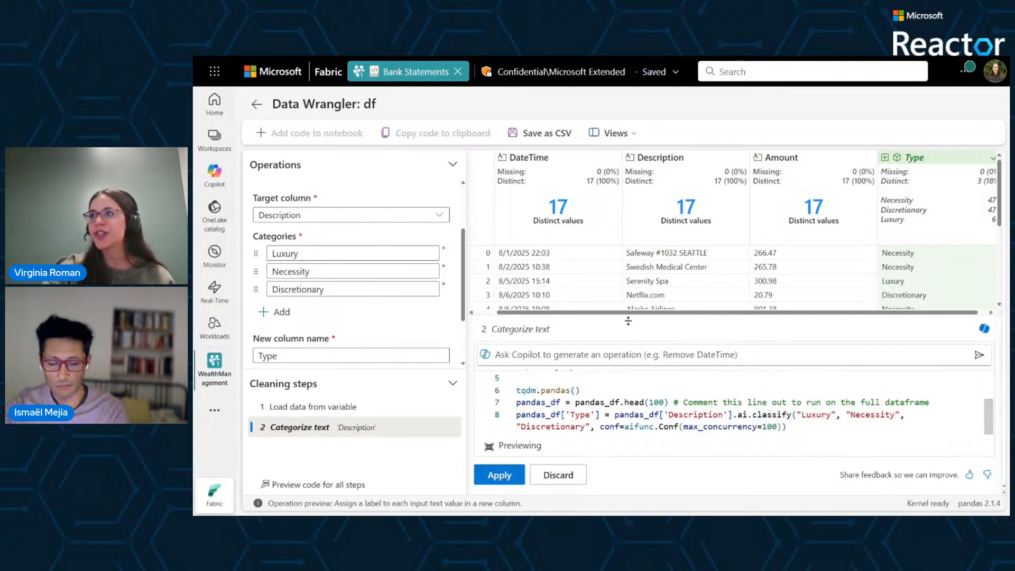
left_click(497, 476)
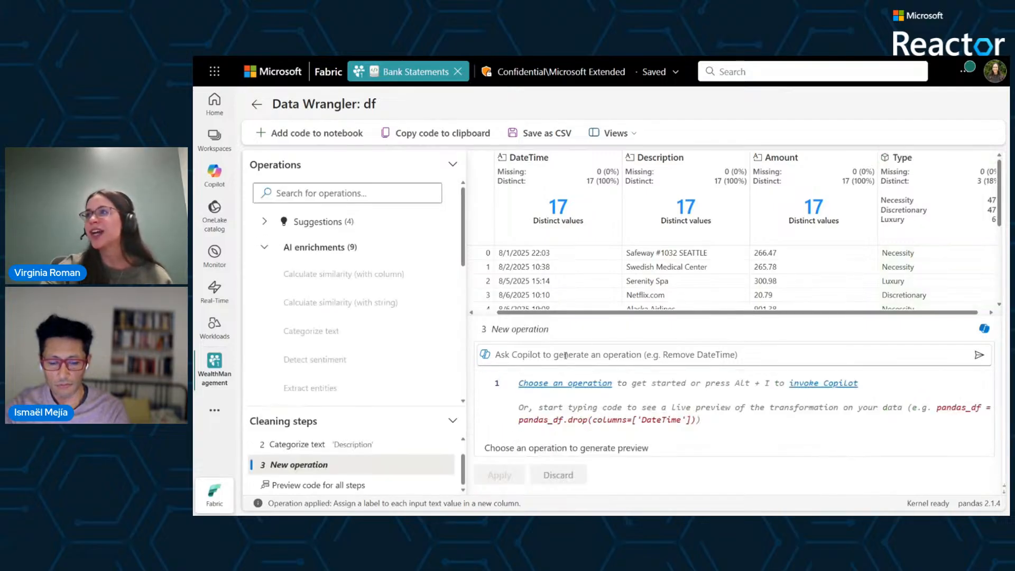
left_click_drag(564, 316, 570, 422)
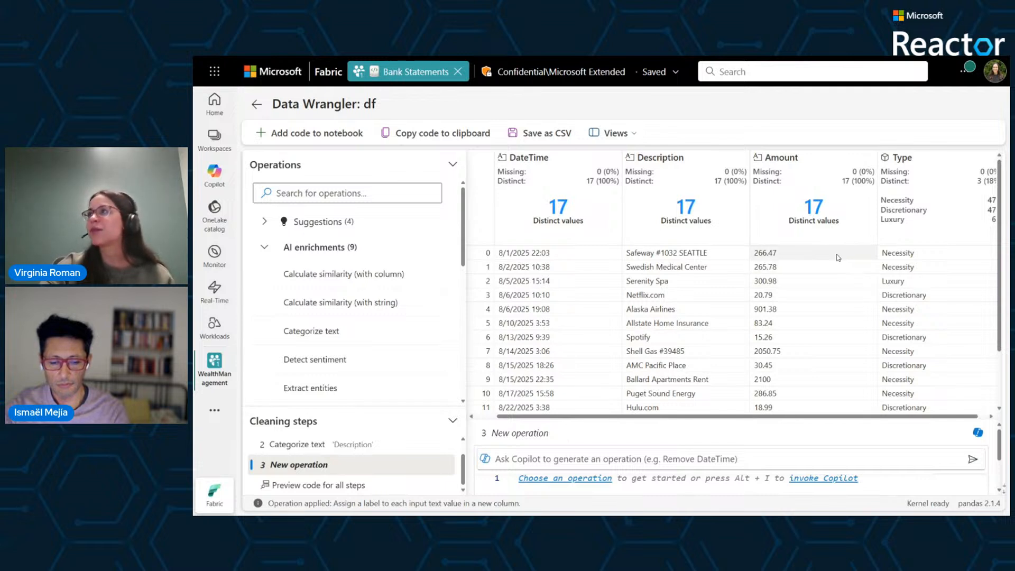
- Start a custom prompt AI enrichment and name its new column Alert
scroll(379, 331, "down", 3)
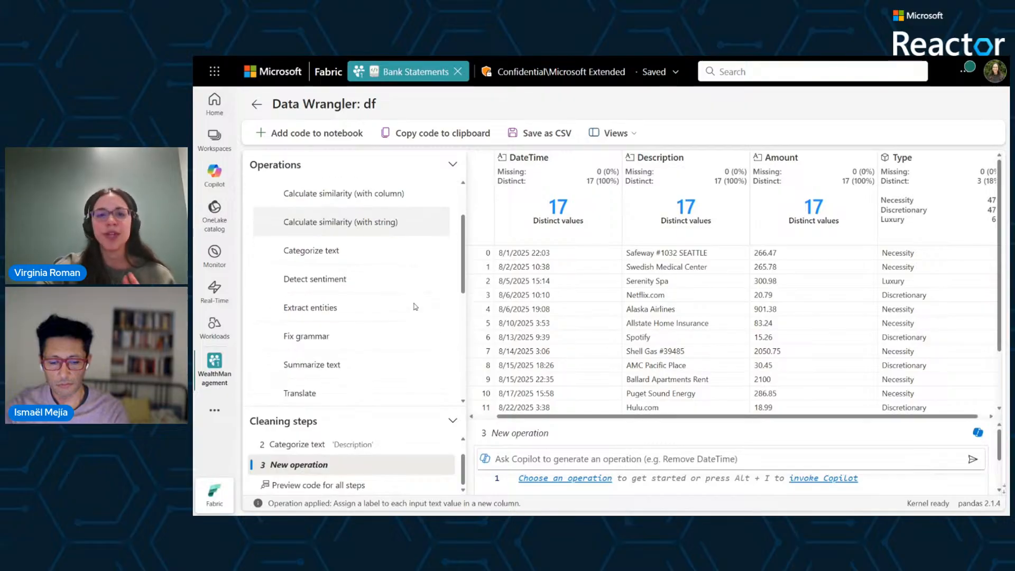
scroll(402, 314, "down", 3)
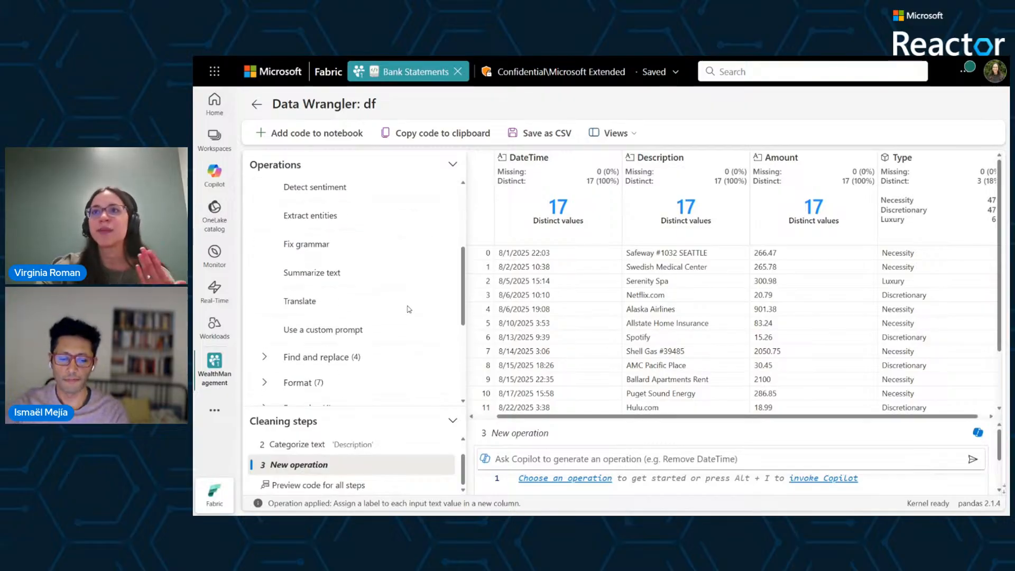
left_click(363, 328)
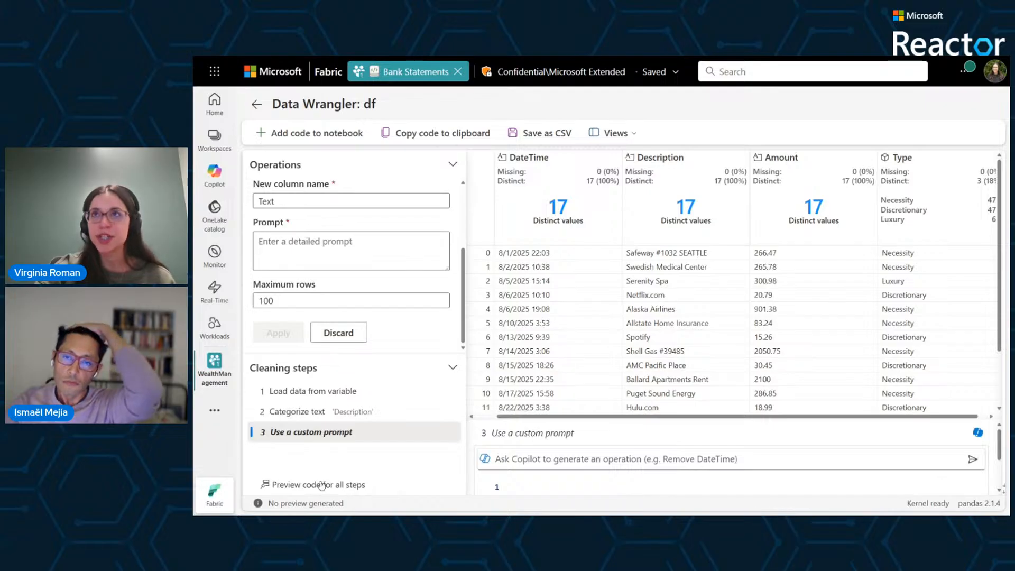
double_click(325, 201)
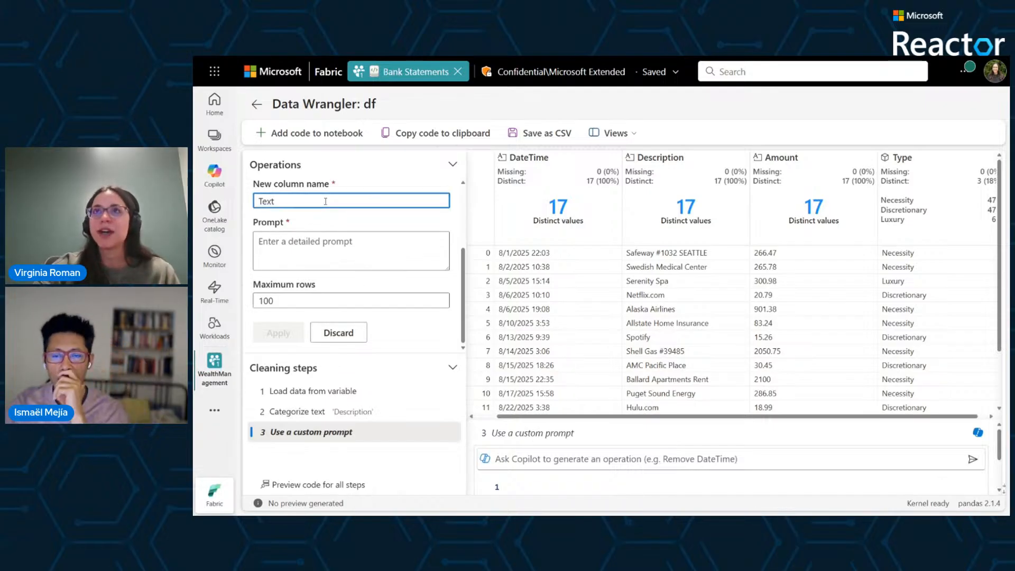
type("Alert")
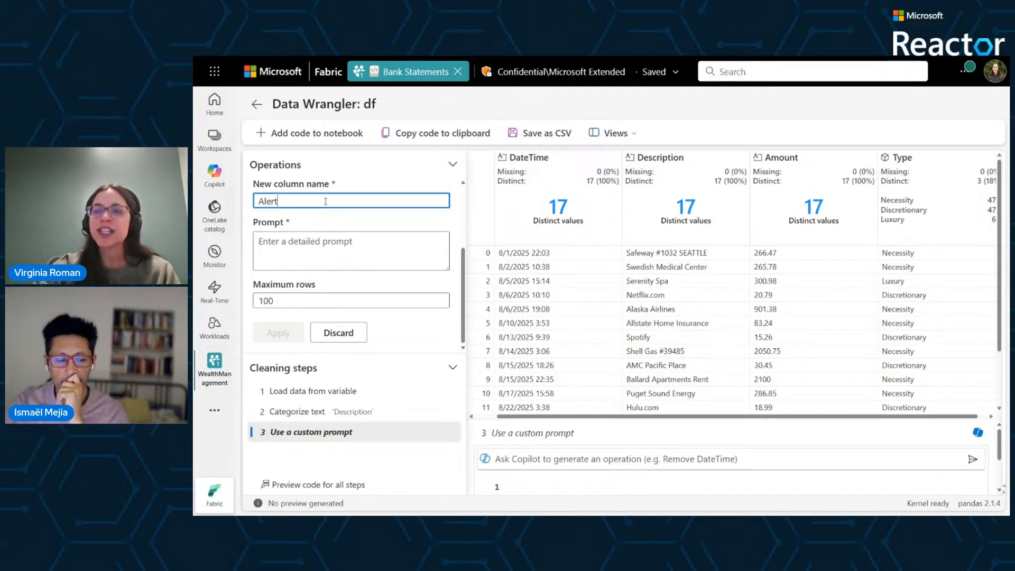
- Preview and apply the prompt "If the transaction is highly unusual, output: "Suspicious activity:" and a short description. Otherwise, output "None"", and bring the Alert column into view
key("alt+Tab")
left_click(347, 259)
type("If the transaction is highly unusual, output: \"Suspicious activity:\" and a short description. Otherwise, output \"None\"")
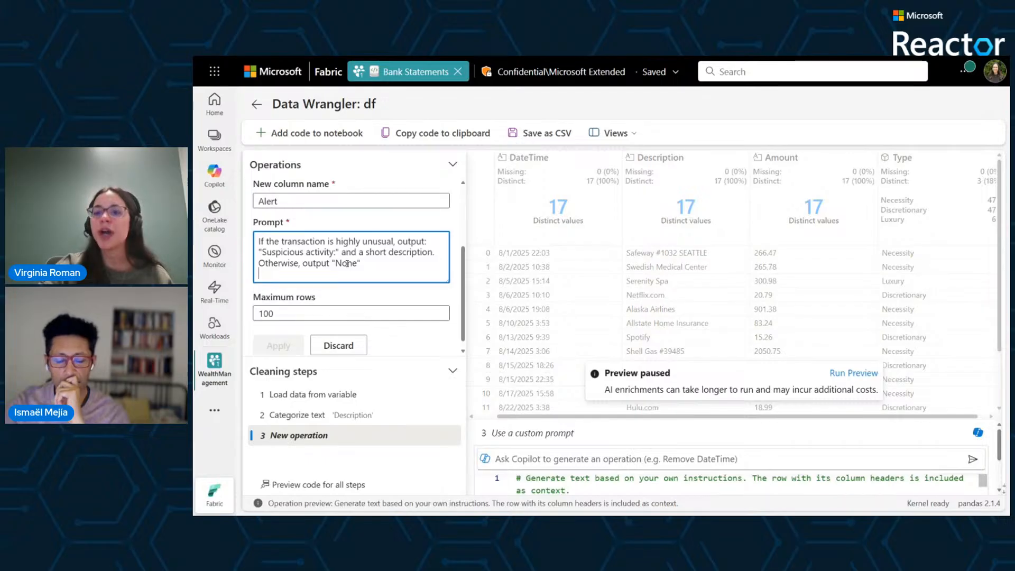
left_click(846, 374)
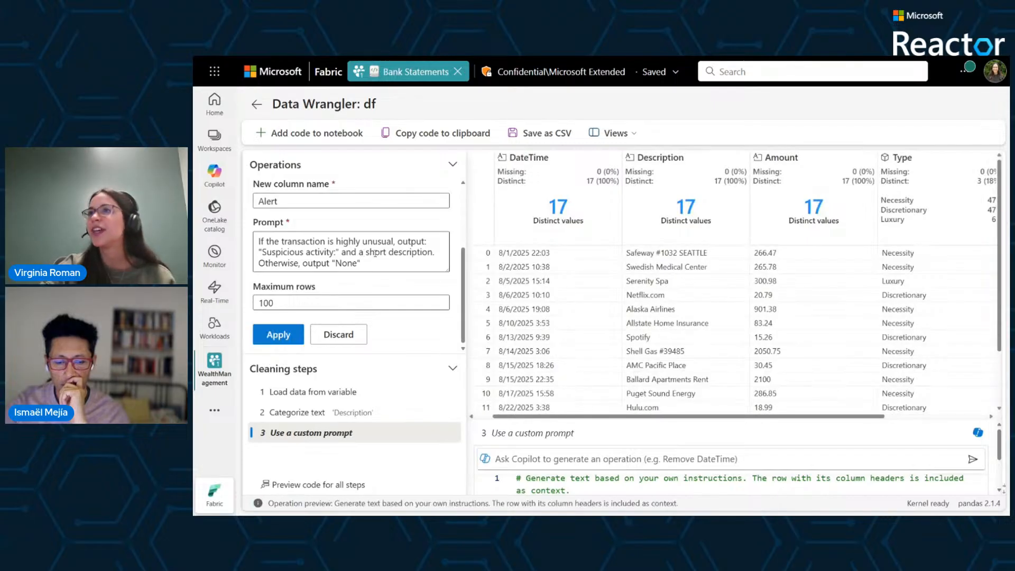
left_click_drag(661, 417, 767, 431)
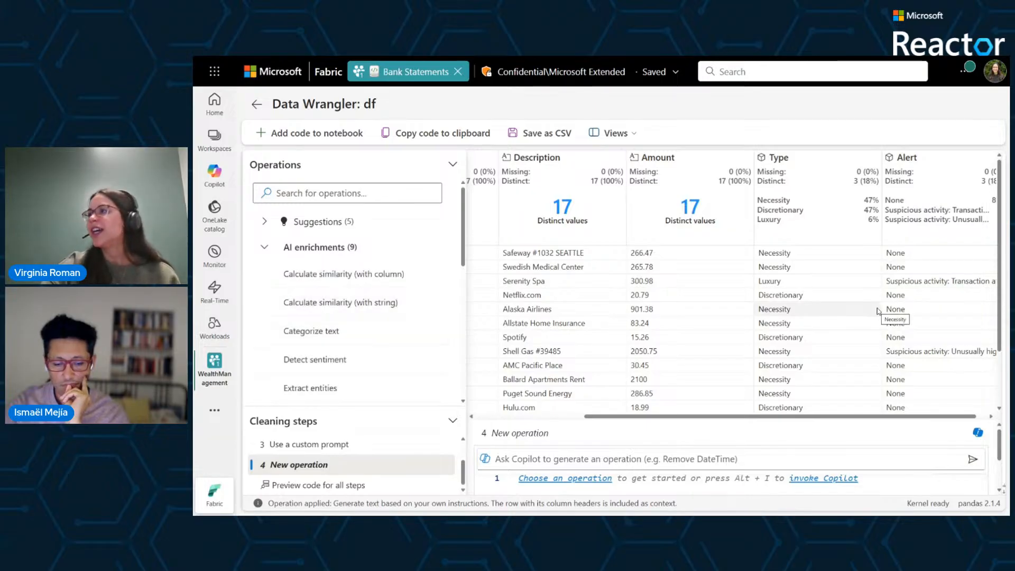
- Preview and apply the suggested operation that splits the DateTime column on the space character
scroll(834, 363, "right", 1)
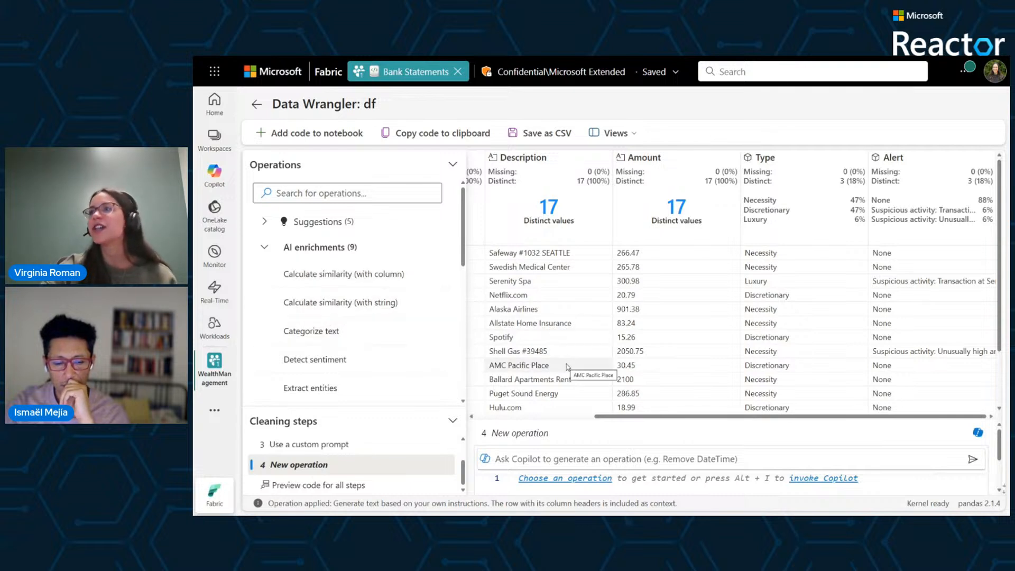
left_click(343, 248)
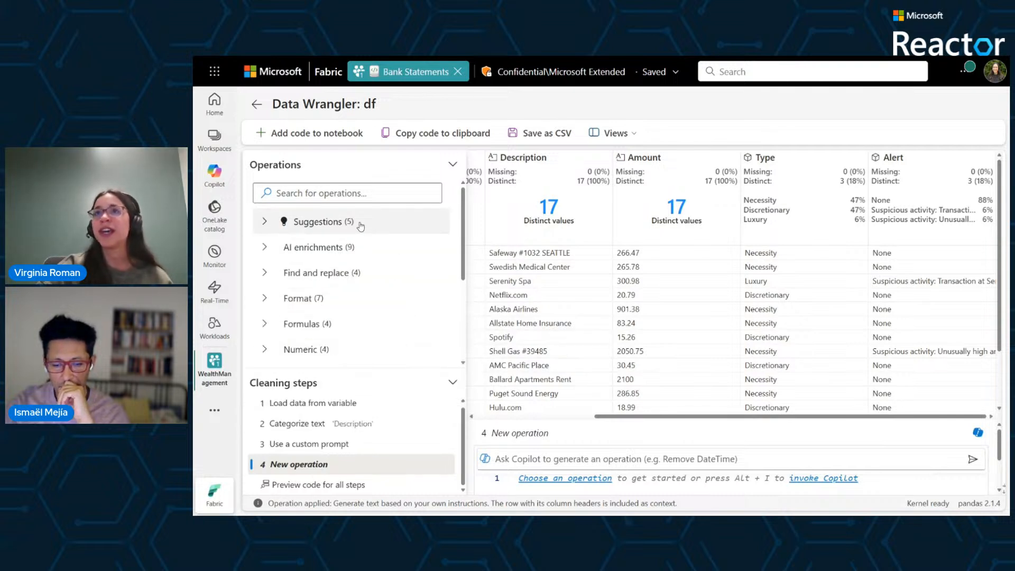
left_click(362, 227)
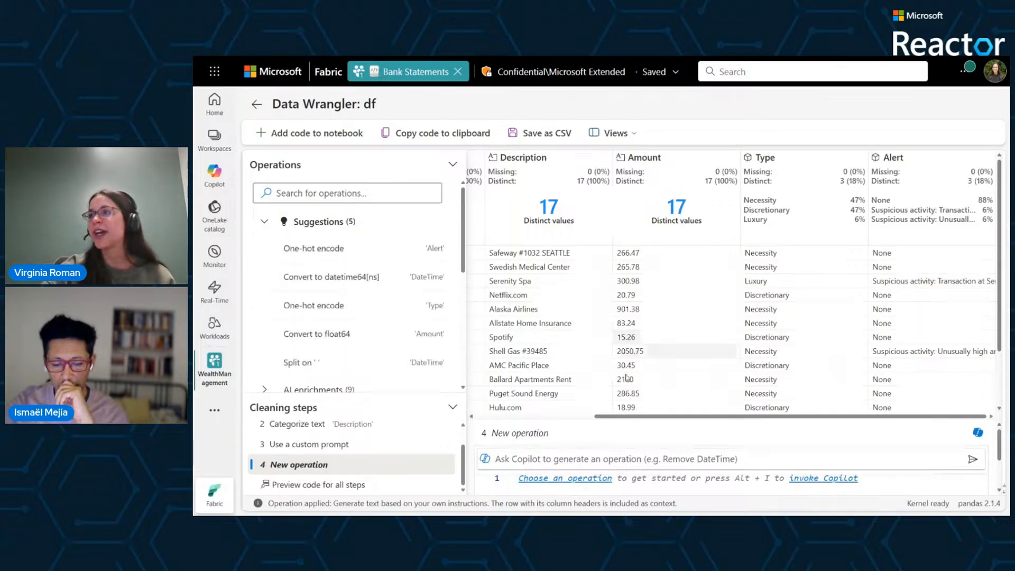
left_click_drag(630, 417, 514, 415)
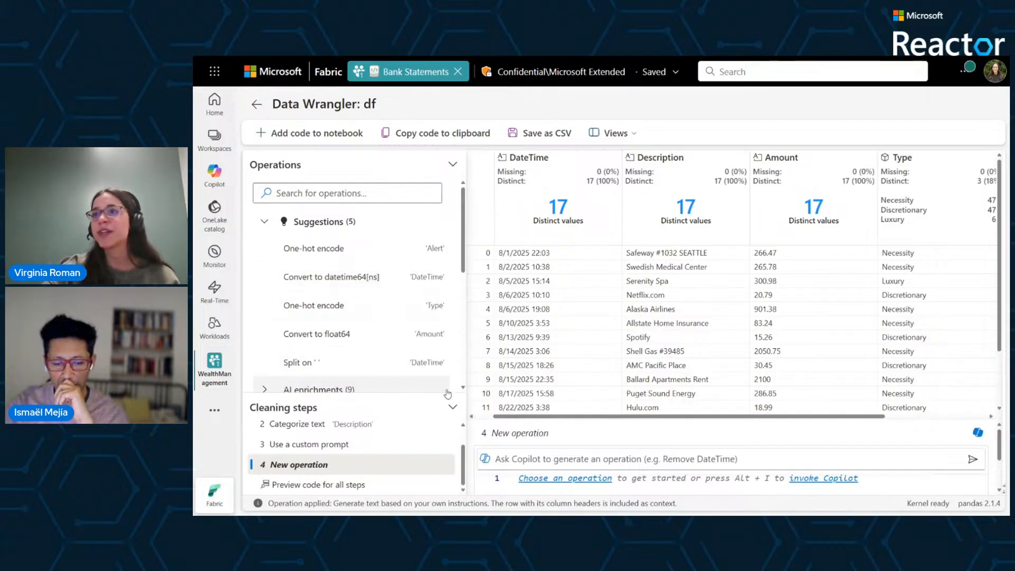
left_click(420, 368)
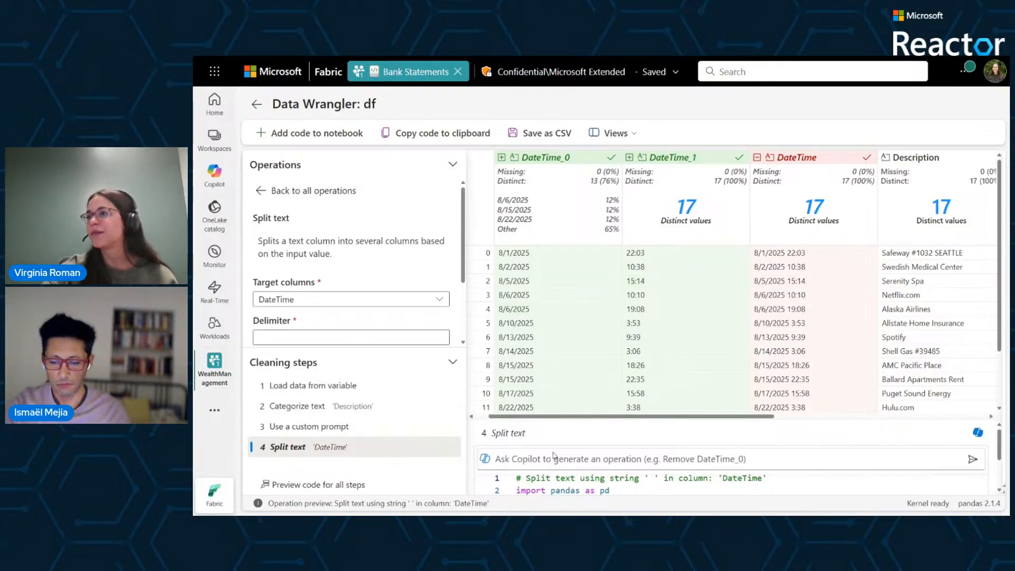
scroll(610, 467, "down", 3)
left_click(520, 474)
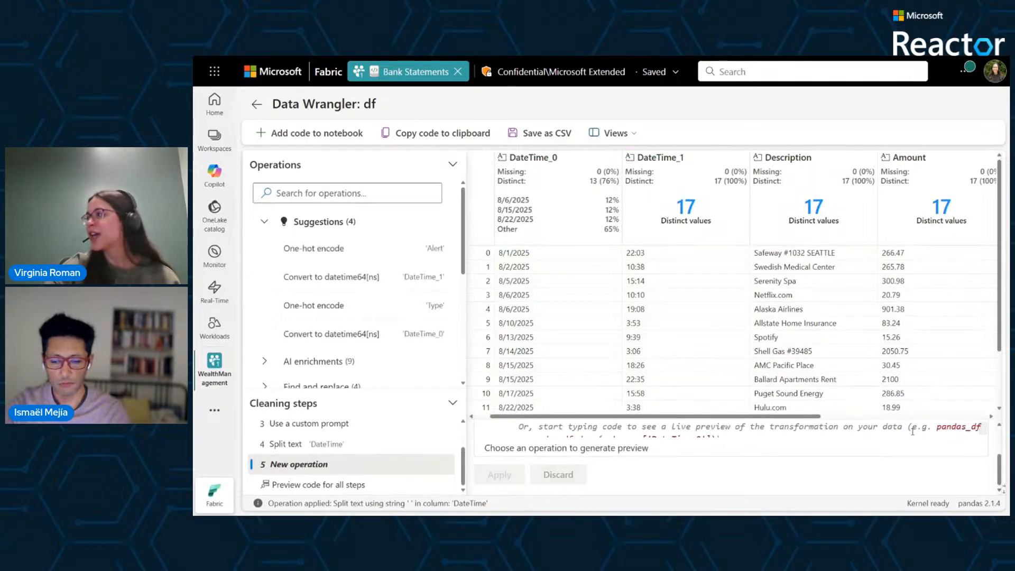
- Have Copilot generate code for "Add a balance column that keeps track of the total amounts", then preview and apply the operation
left_click_drag(911, 422, 911, 341)
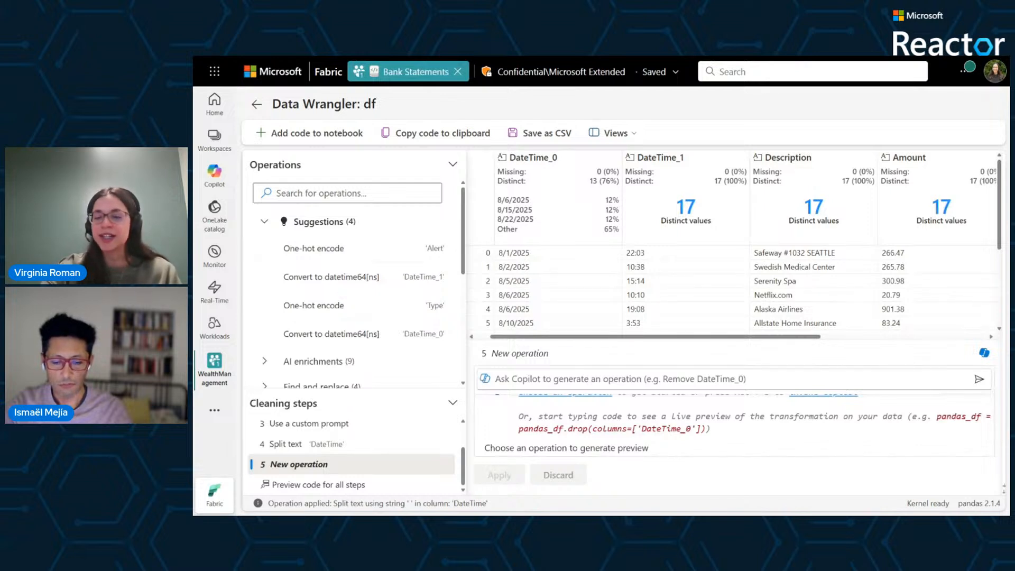
left_click(641, 378)
type("Add a balance column that keeps track of the total amounts")
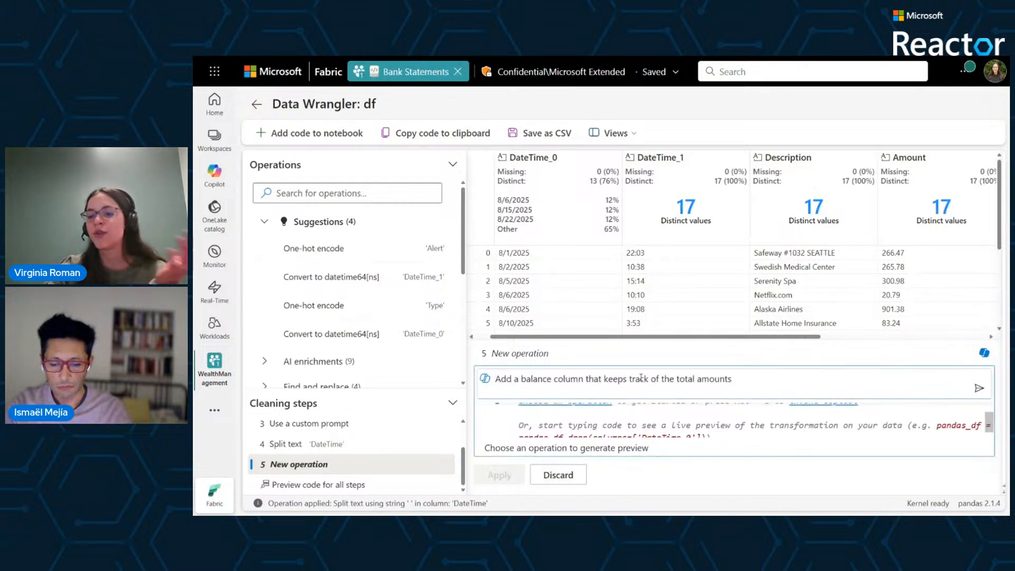
left_click(980, 379)
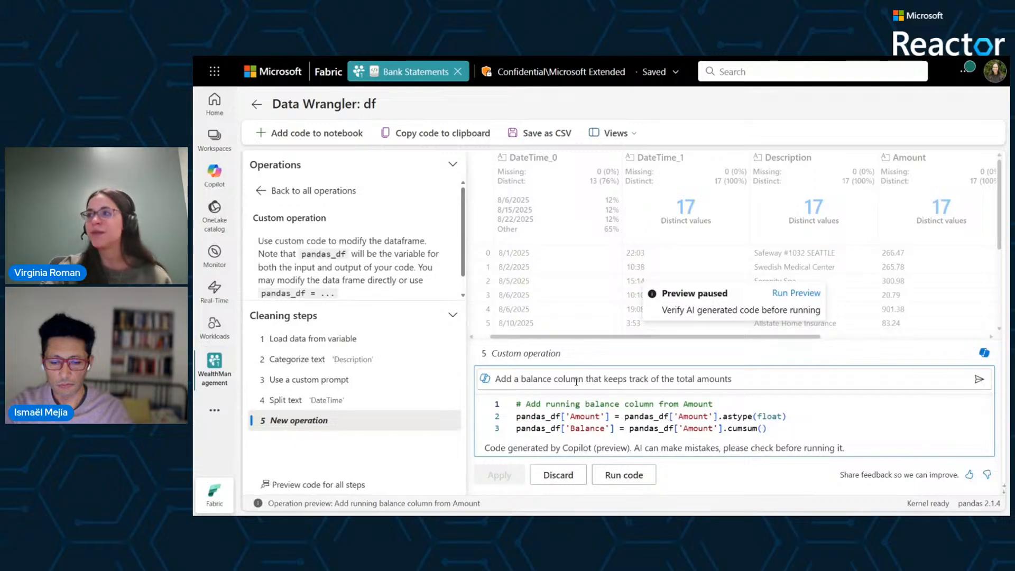
left_click(787, 295)
left_click_drag(735, 338, 977, 354)
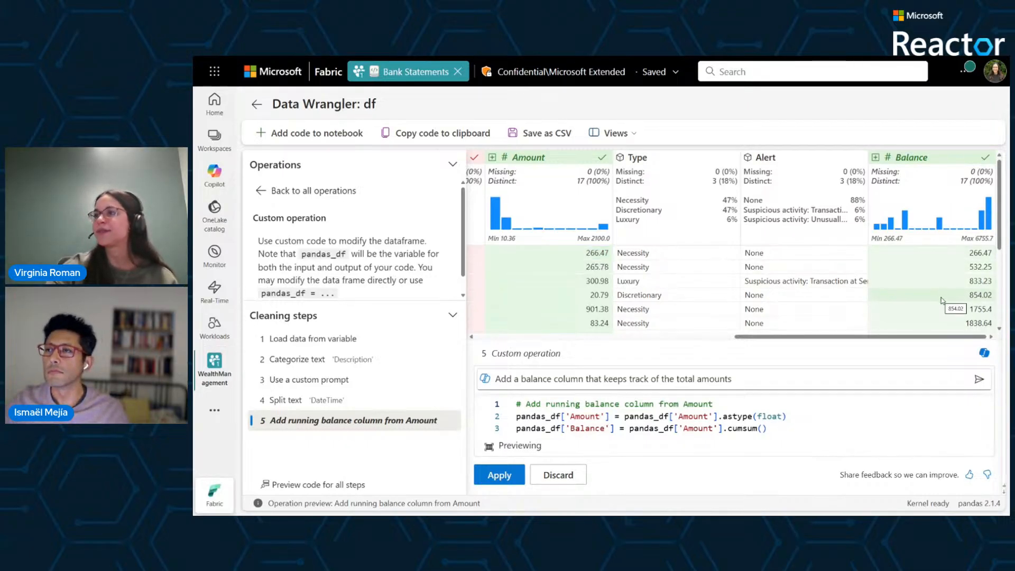
left_click(499, 474)
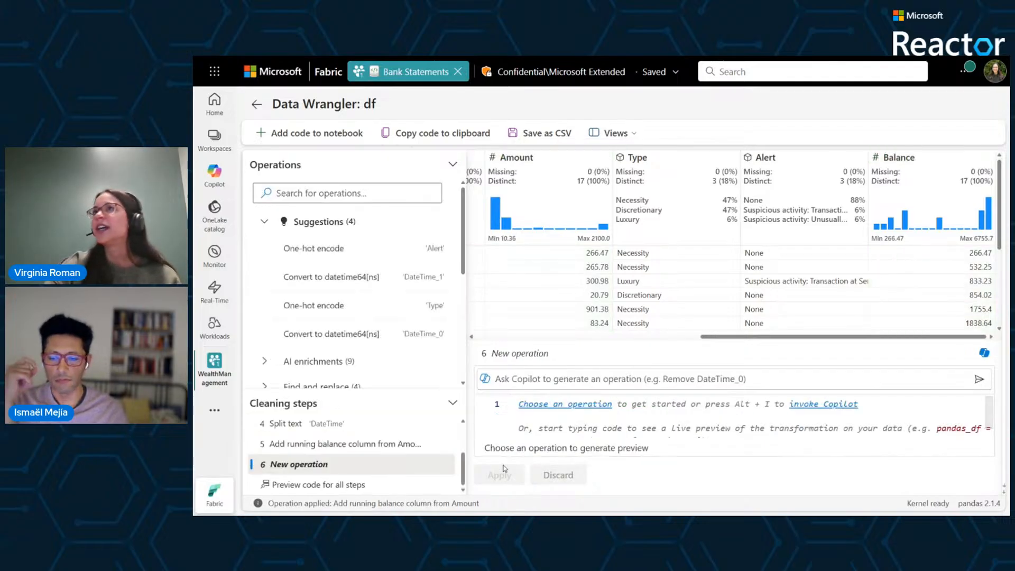
- Review the PySpark code generated for all cleaning steps and add it to the notebook without the pandas code
left_click_drag(725, 338, 499, 338)
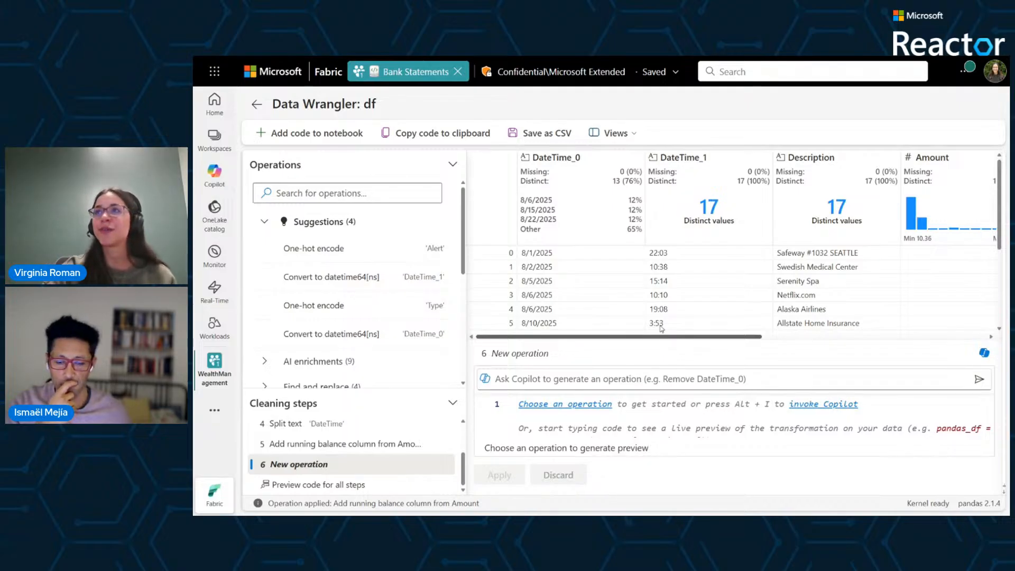
left_click(318, 134)
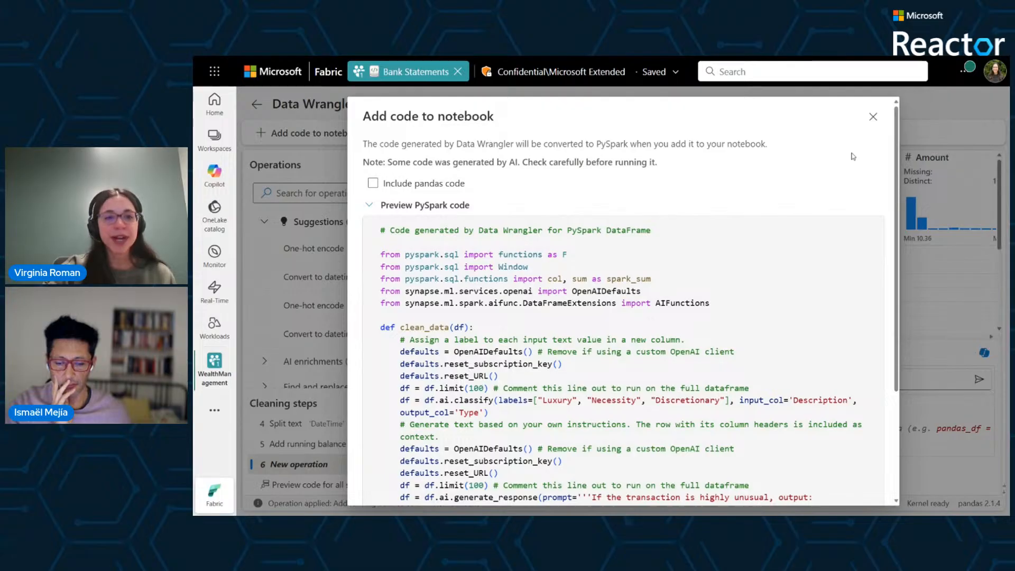
scroll(875, 175, "down", 3)
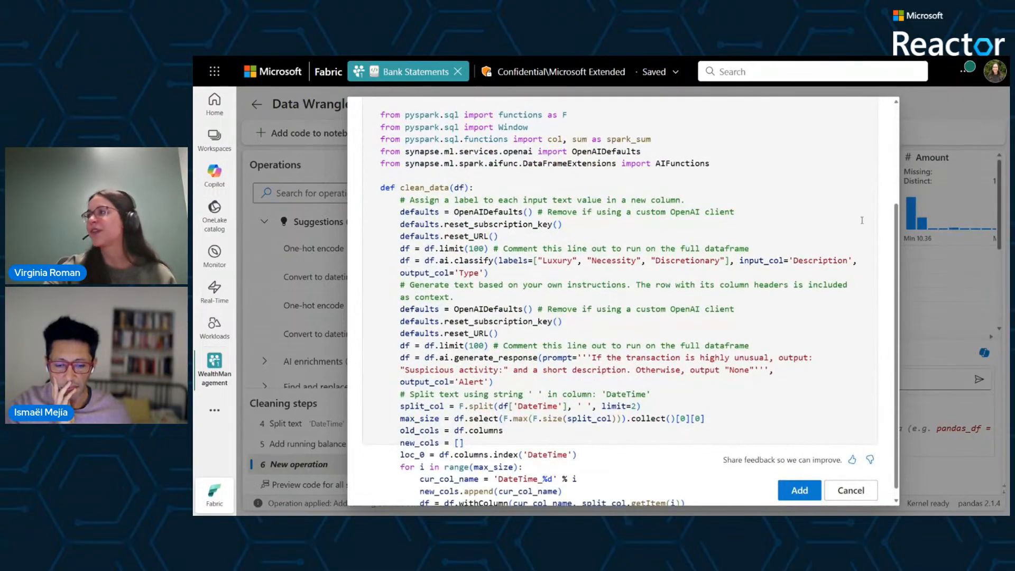
left_click(803, 492)
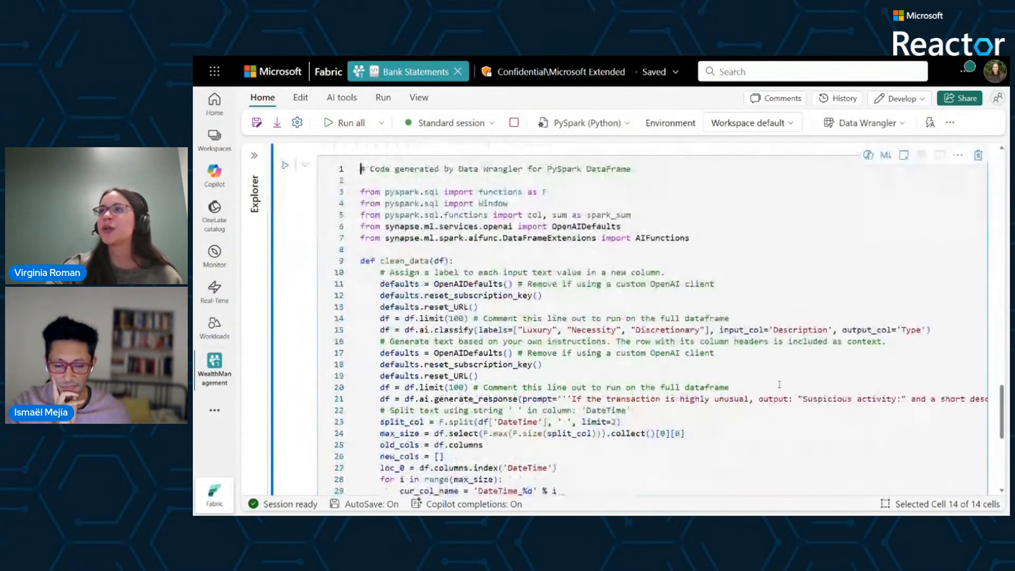
scroll(779, 384, "down", 3)
scroll(780, 385, "up", 4)
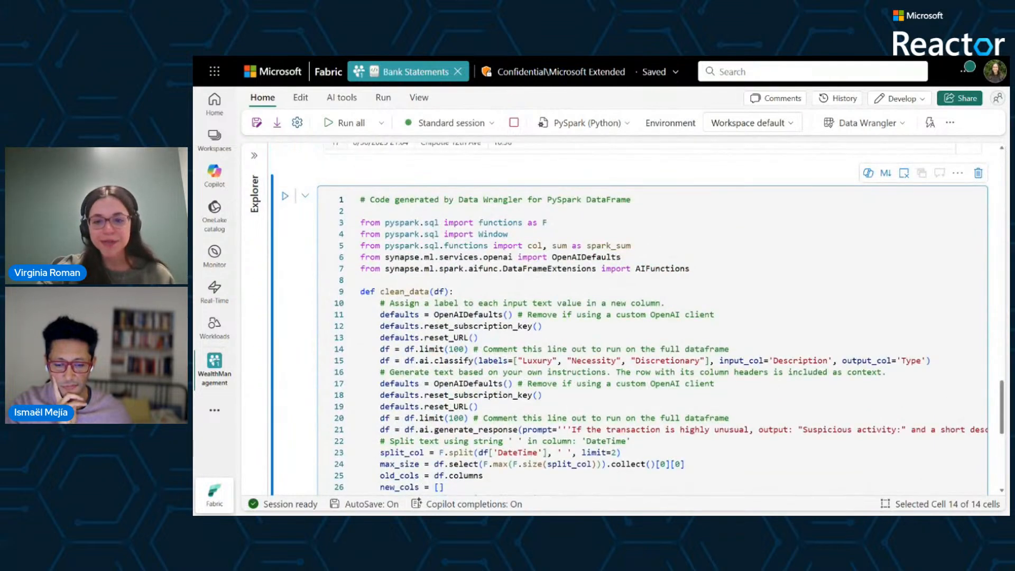